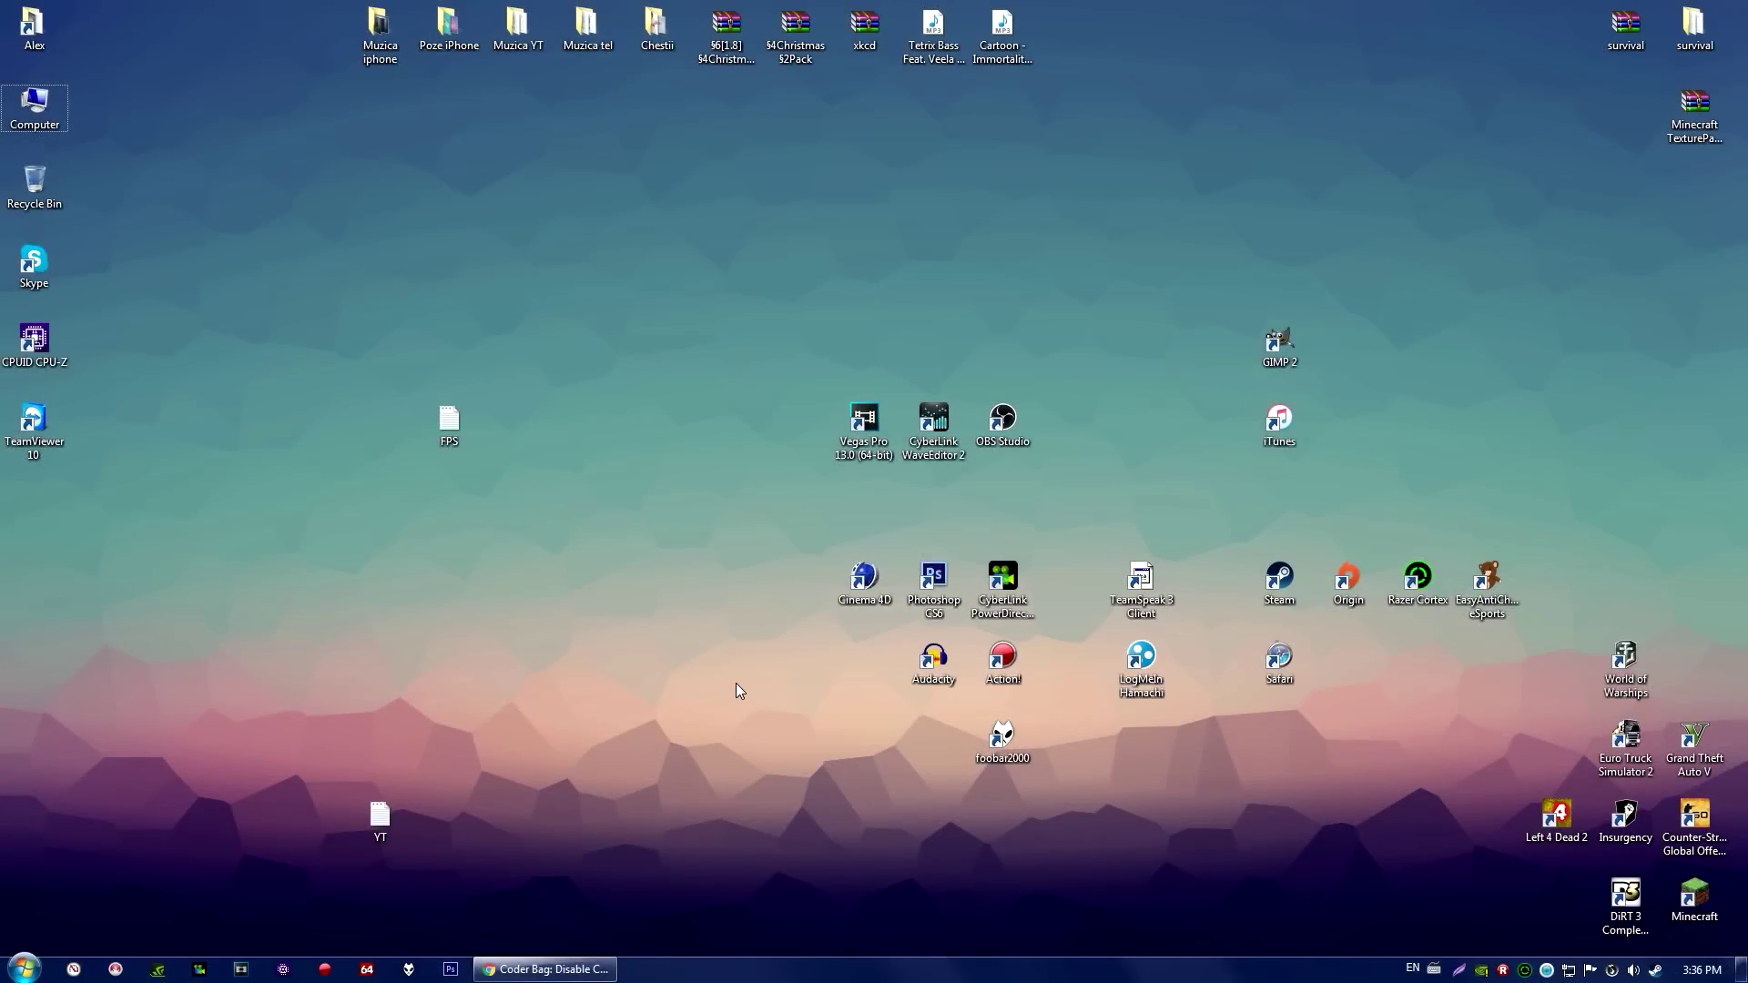
# Step: Launch msconfig and open the advanced boot options for the Windows 7 entry
pyautogui.click(12, 970)
pyautogui.write('msco')
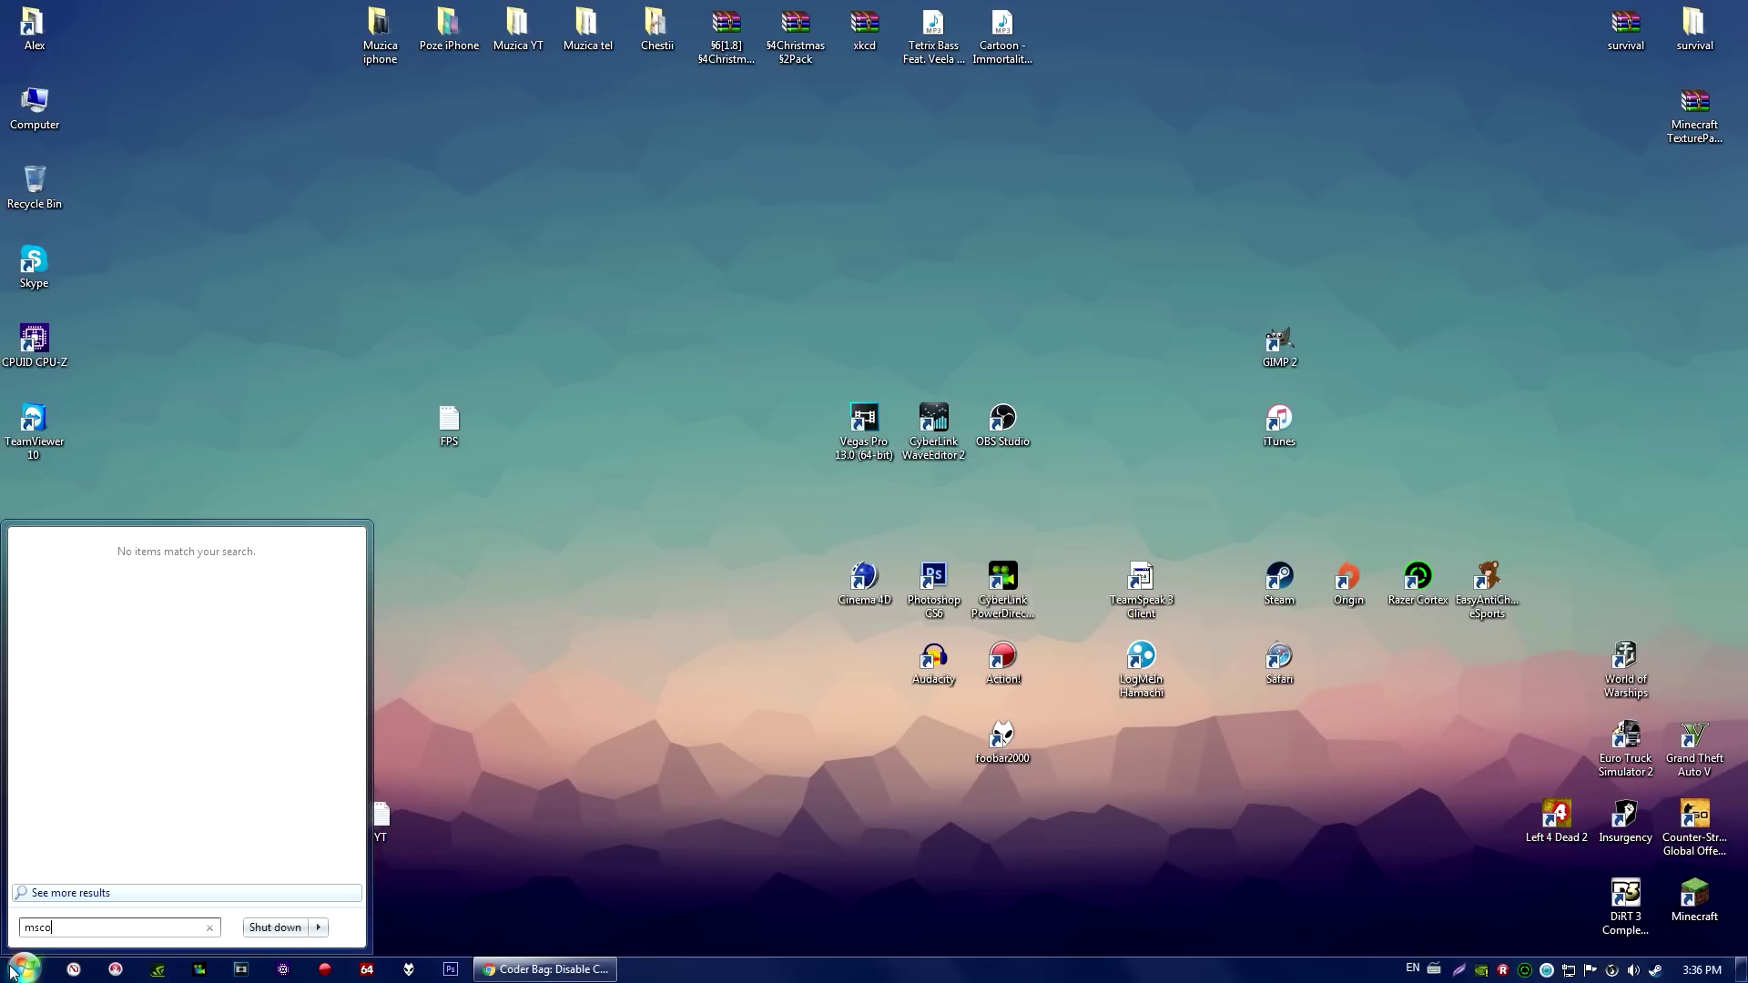
pyautogui.write('nfig')
pyautogui.press('Return')
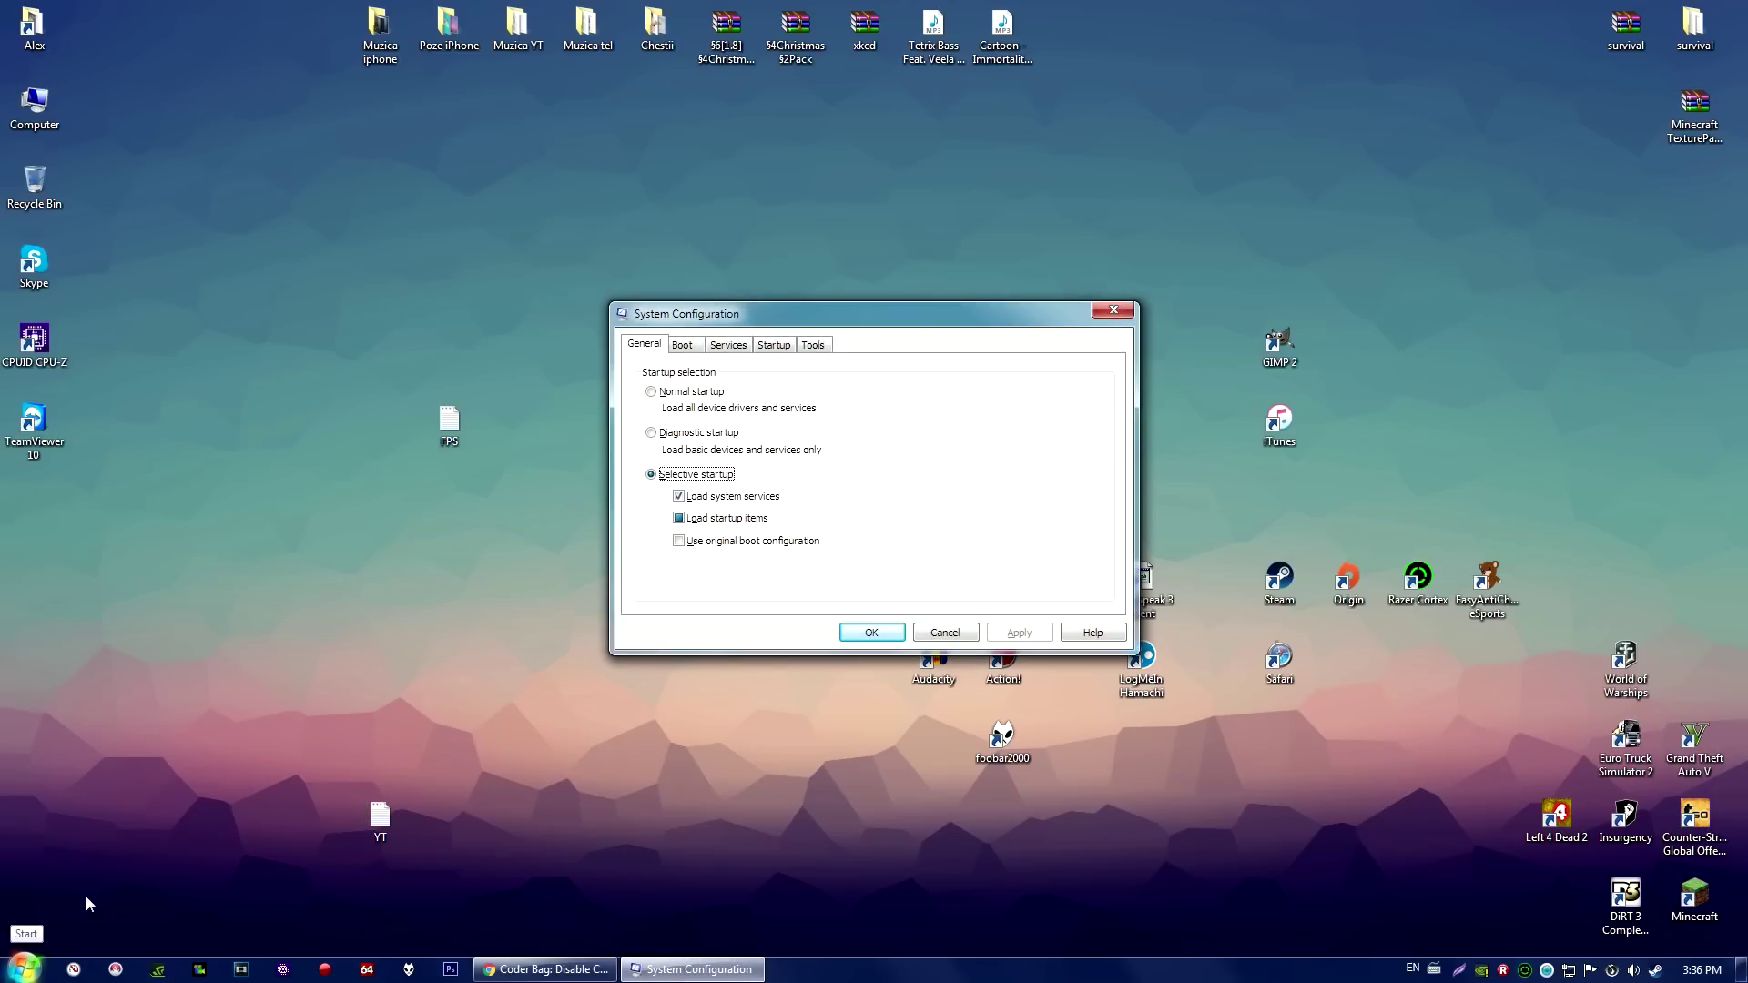
pyautogui.click(692, 344)
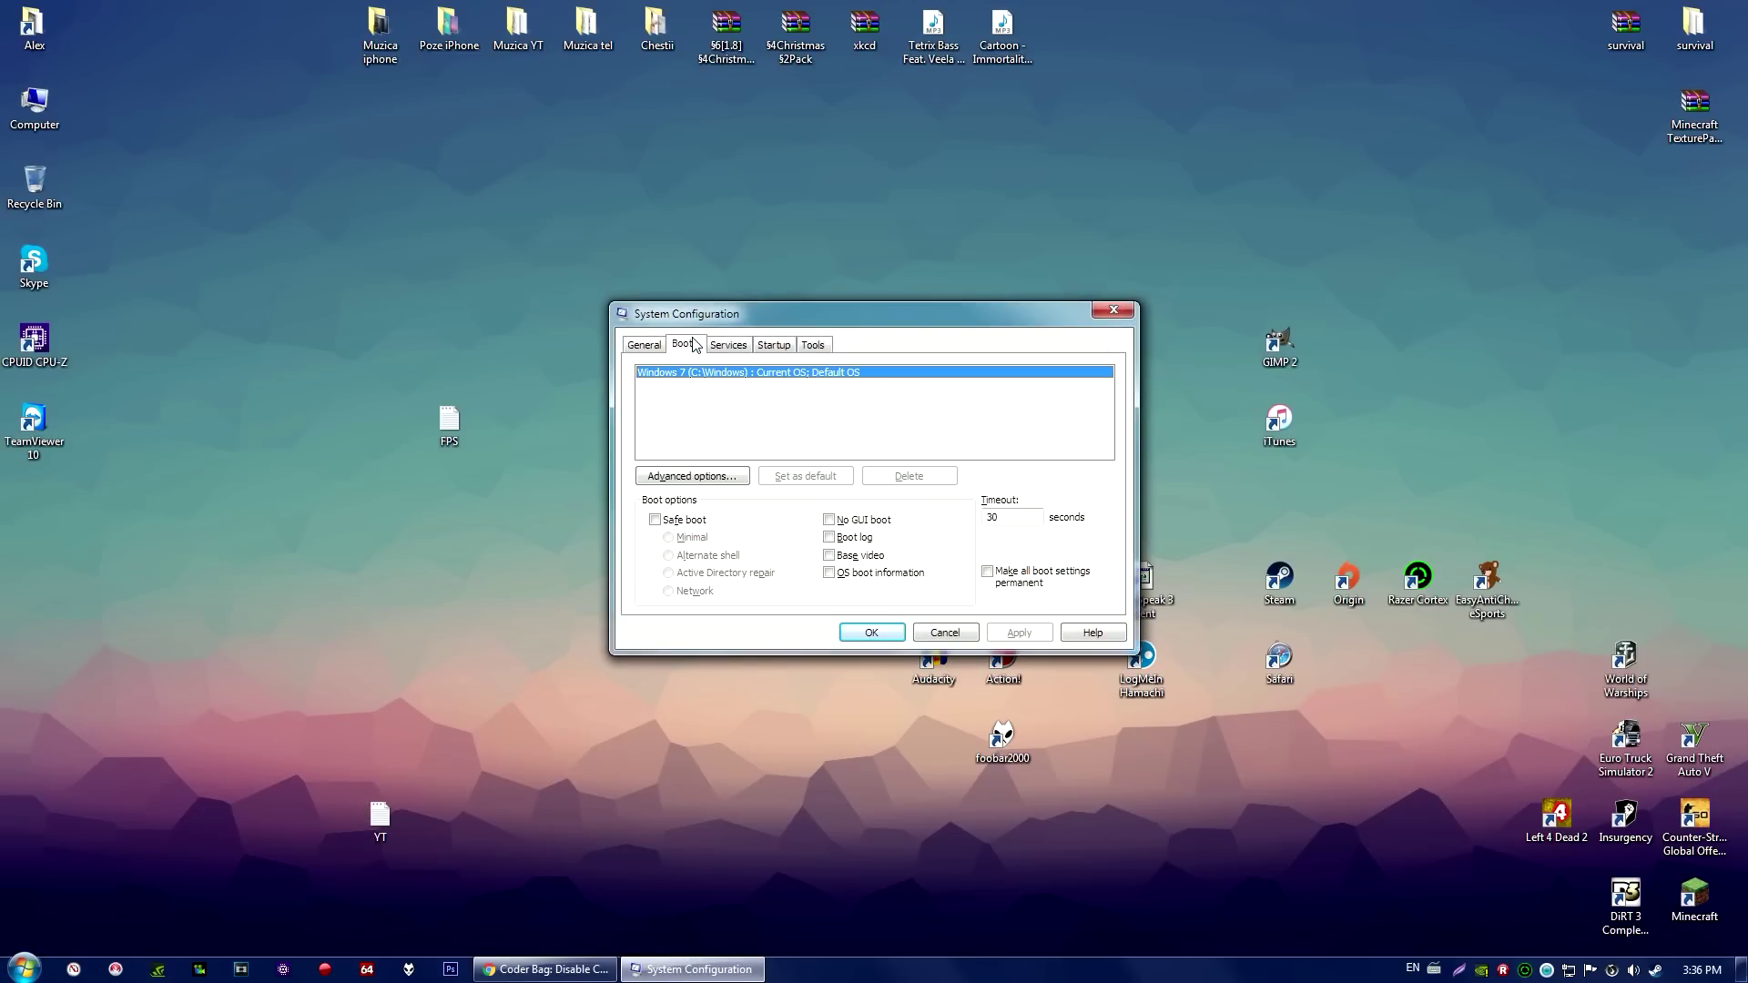
pyautogui.click(692, 475)
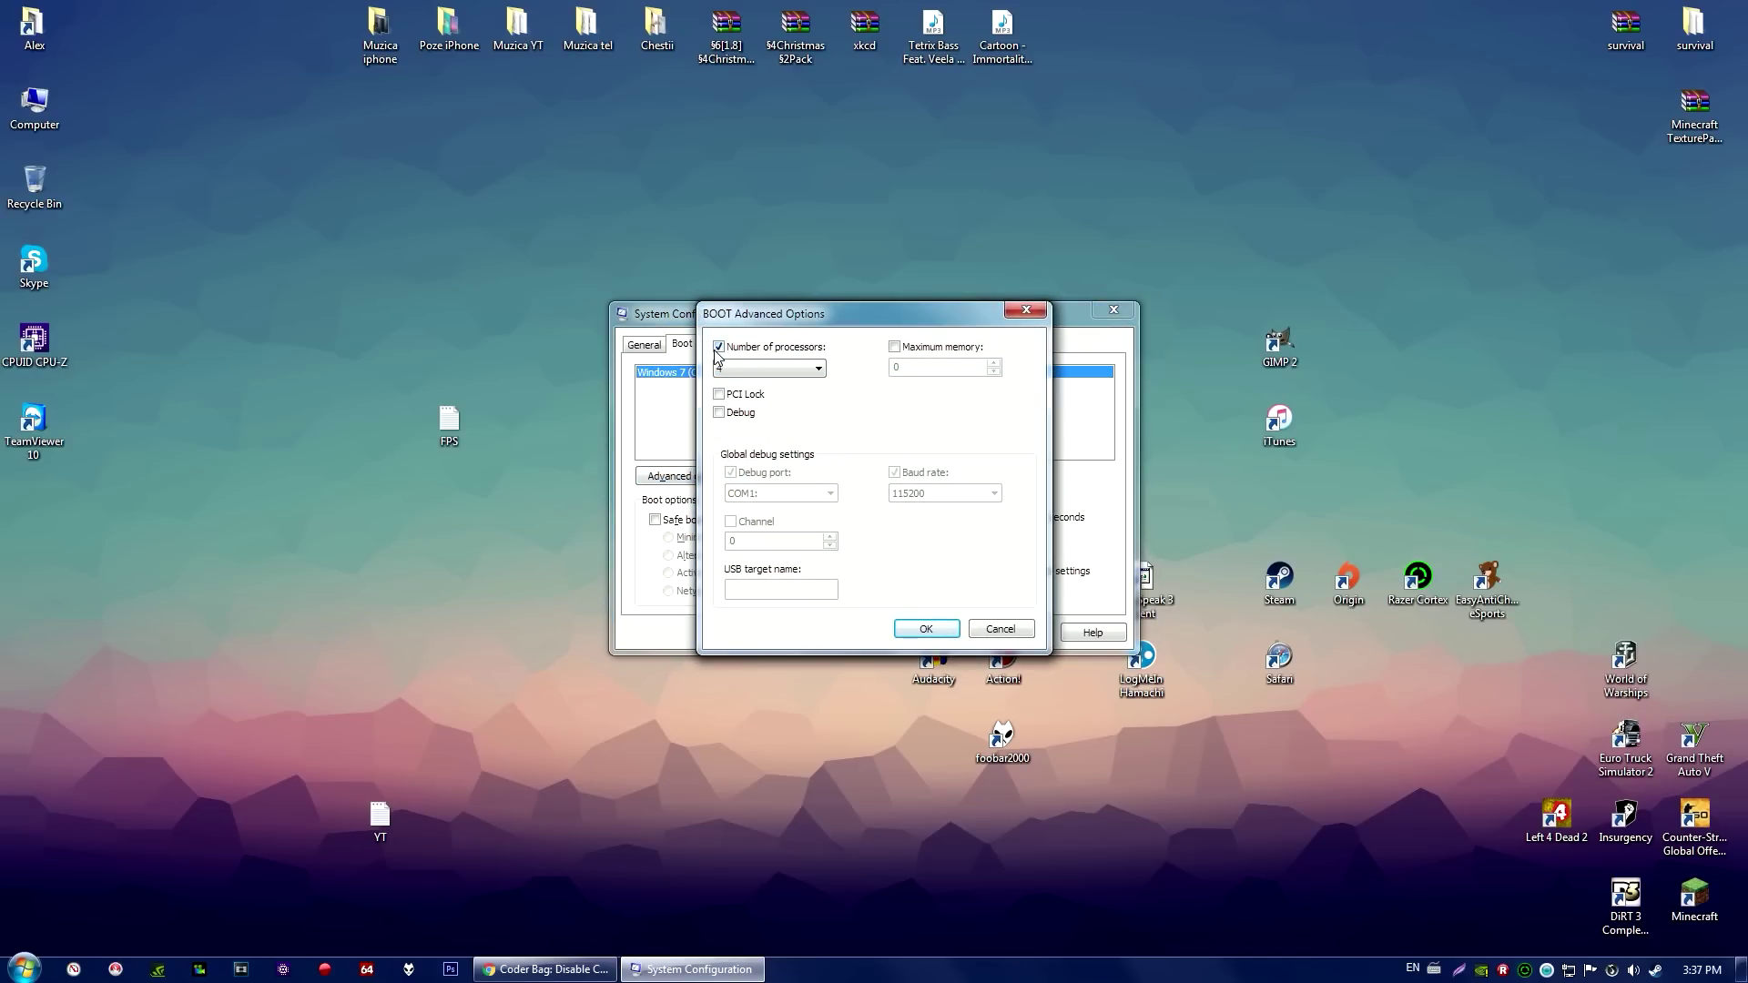
# Step: Try a processor count of 1 in the advanced boot options and switch the processor limit off again
pyautogui.click(731, 369)
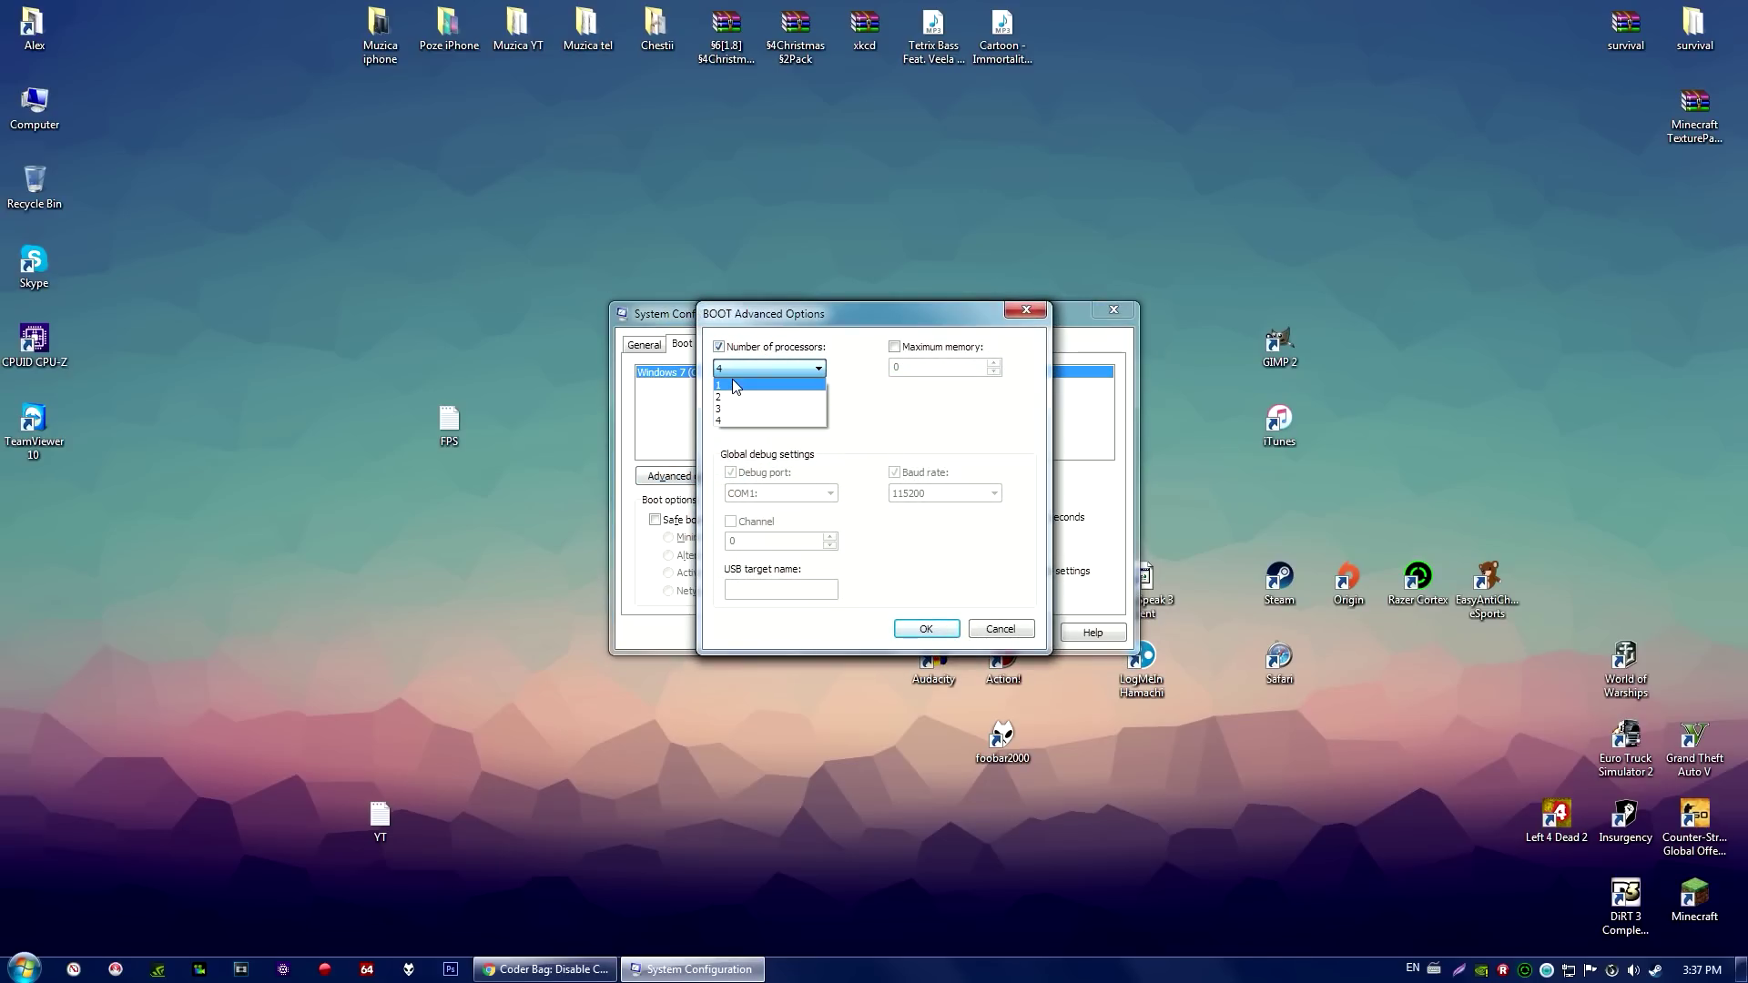
pyautogui.click(733, 383)
pyautogui.click(719, 347)
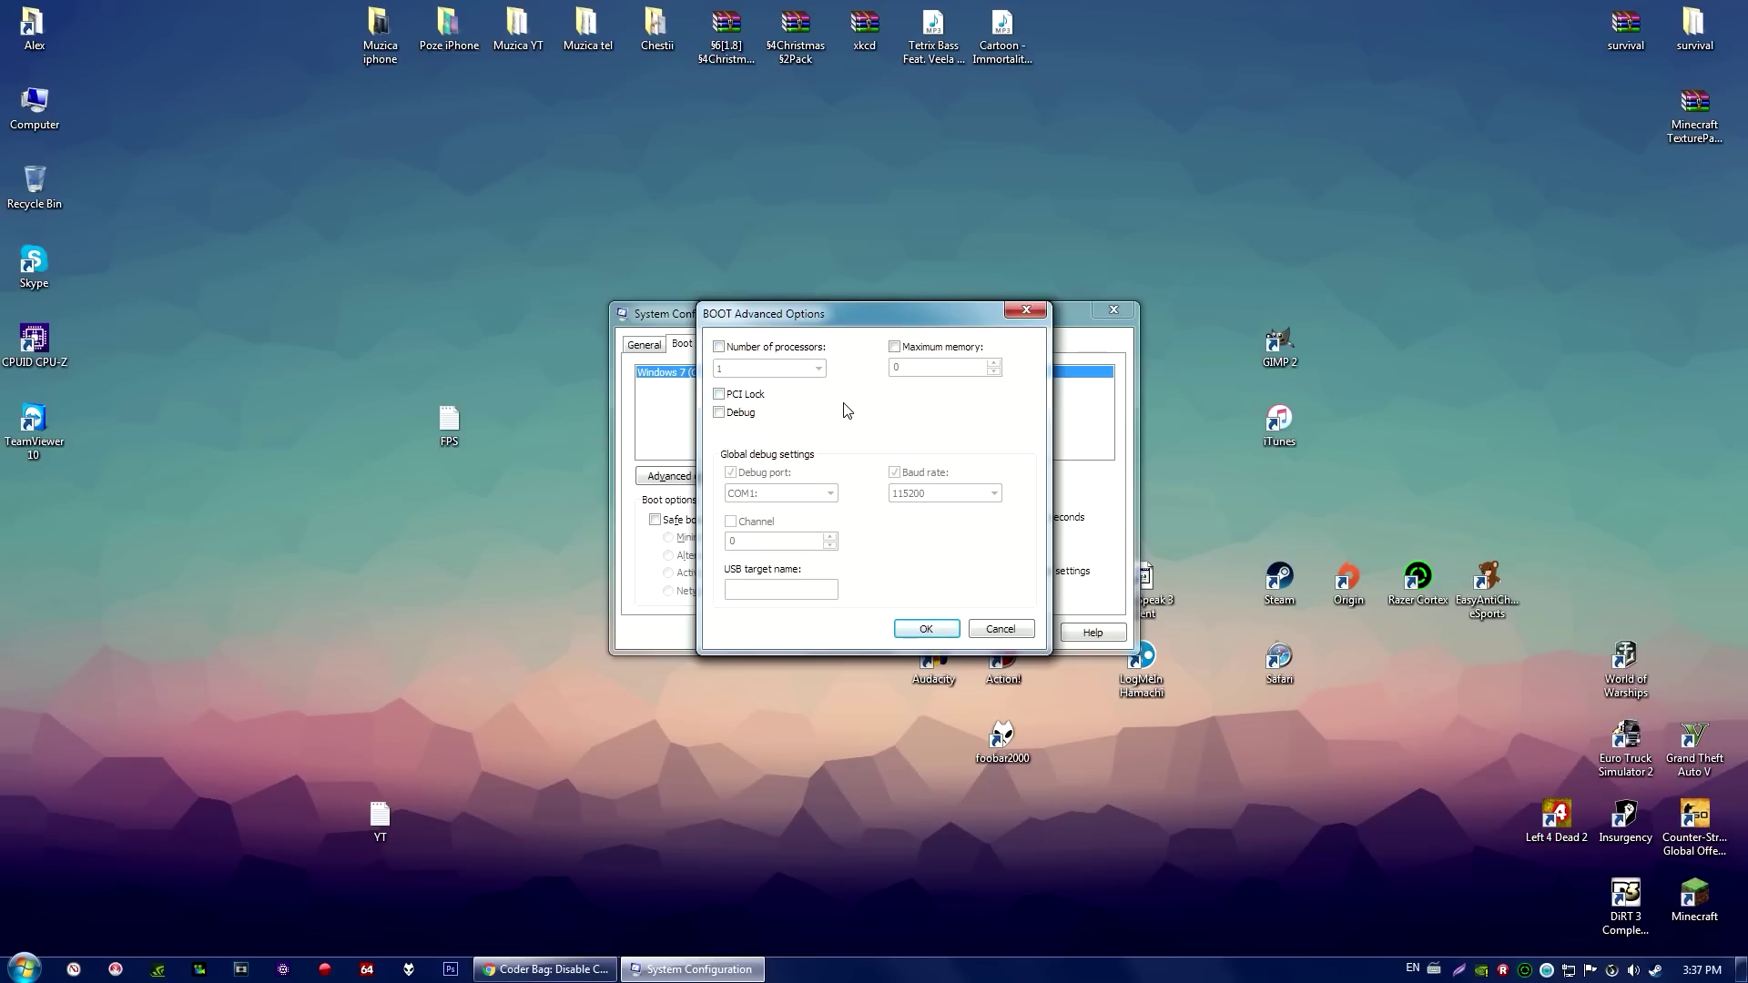
pyautogui.moveTo(867, 323)
pyautogui.mouseDown()
pyautogui.moveTo(895, 367)
pyautogui.moveTo(869, 356)
pyautogui.mouseUp()
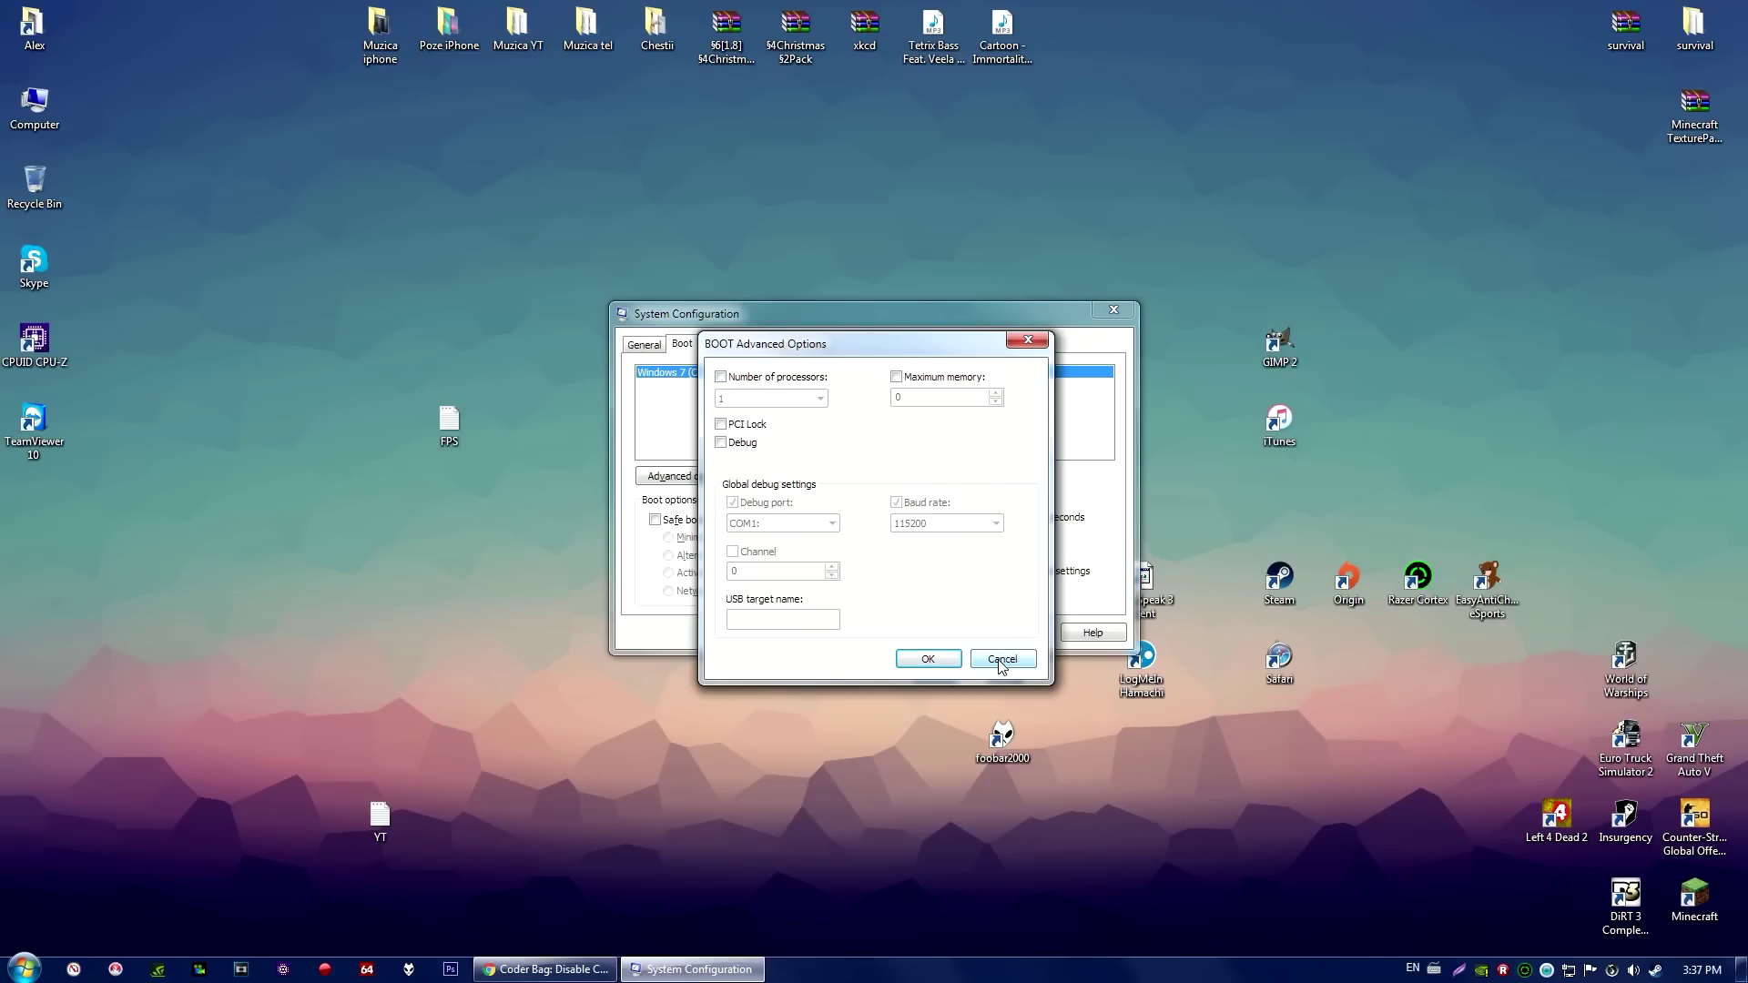
pyautogui.moveTo(831, 346)
pyautogui.mouseDown()
pyautogui.moveTo(869, 409)
pyautogui.moveTo(838, 354)
pyautogui.mouseUp()
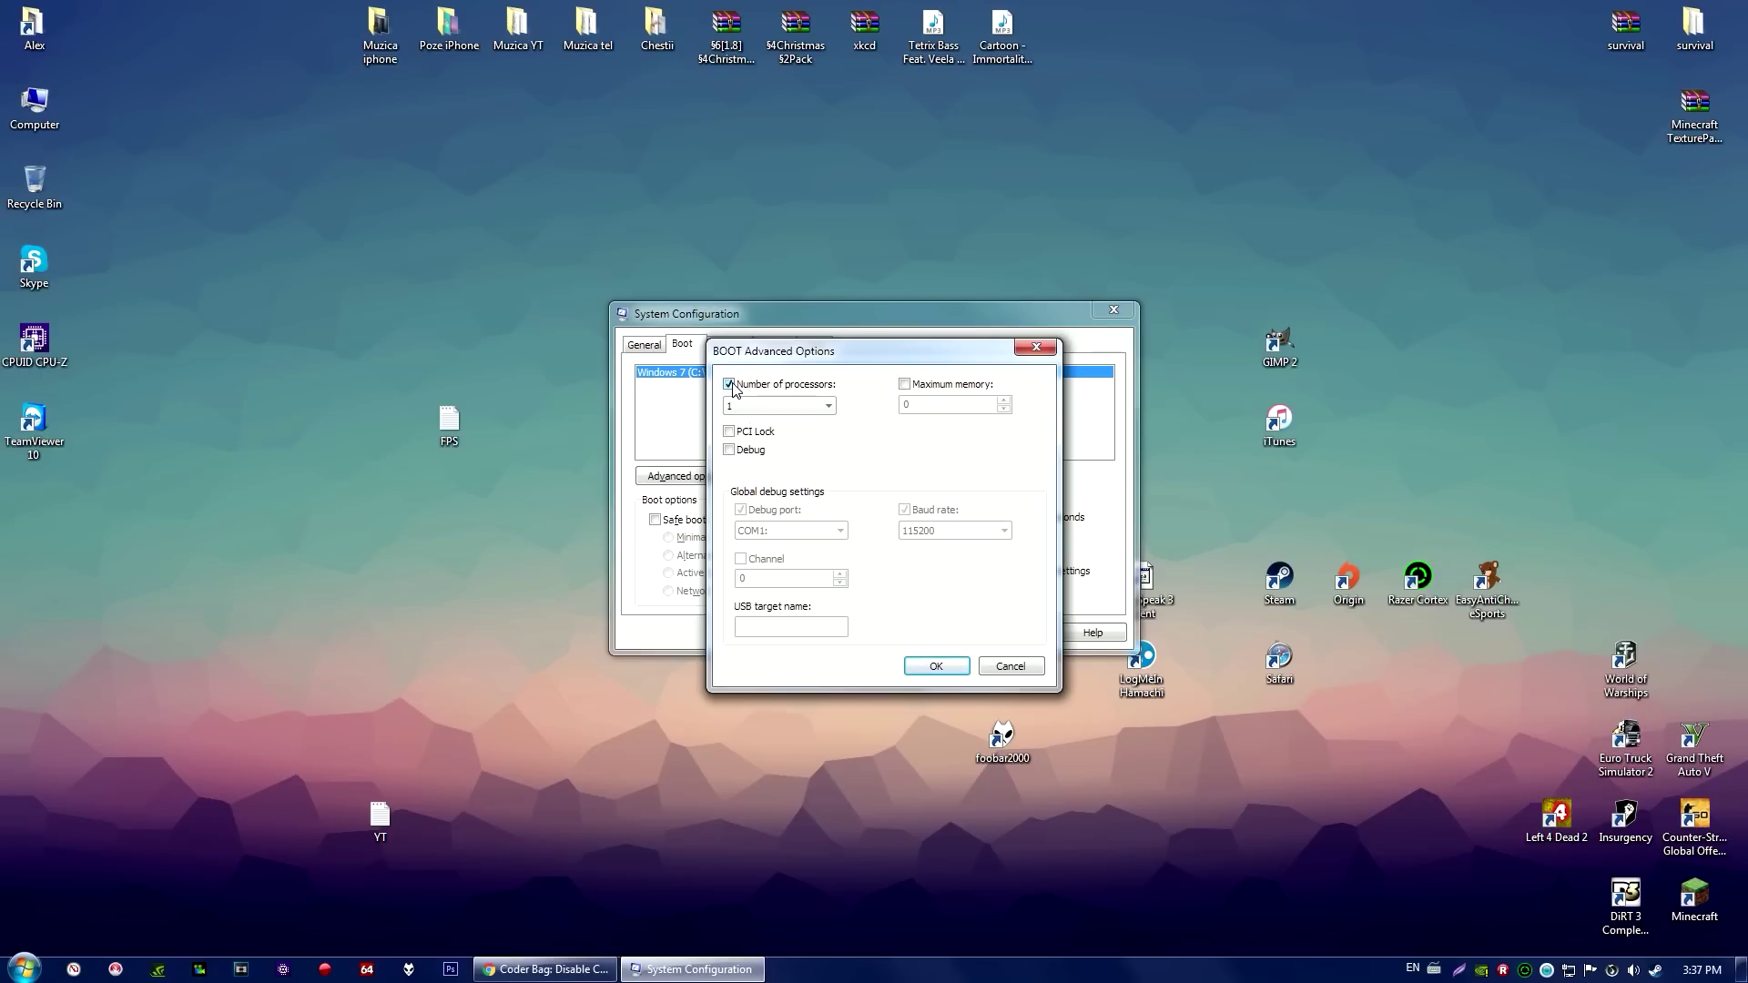
pyautogui.click(737, 406)
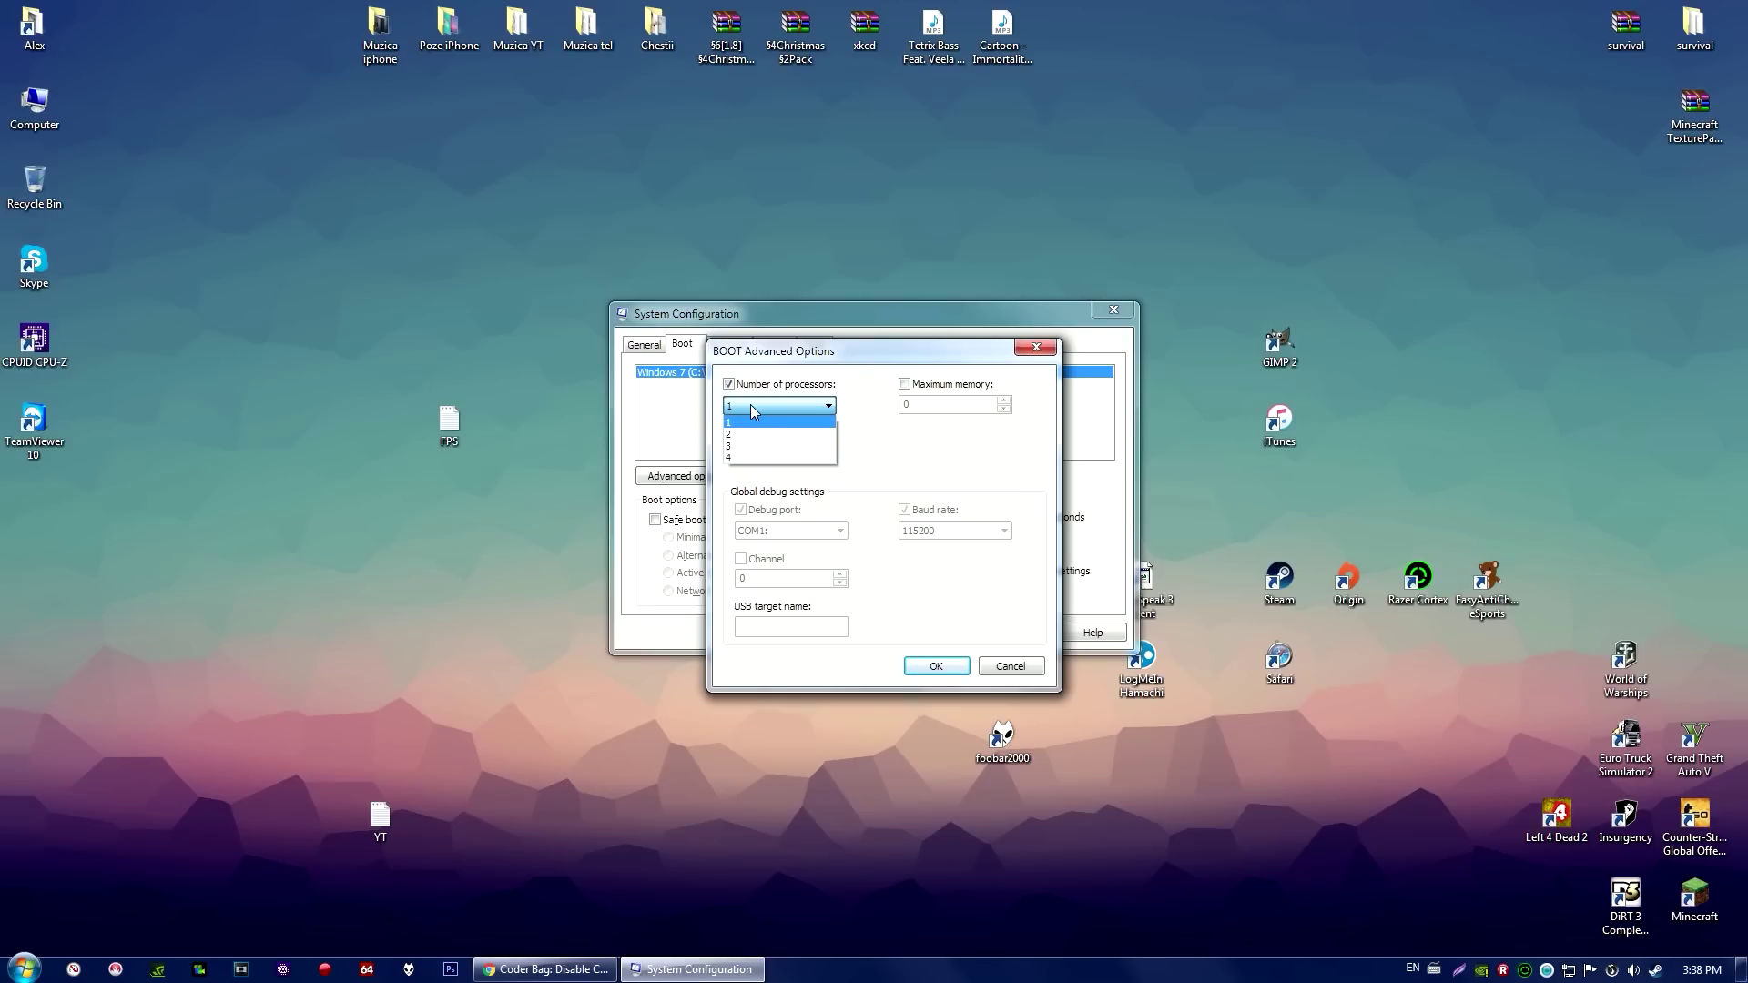
pyautogui.click(751, 422)
pyautogui.click(728, 383)
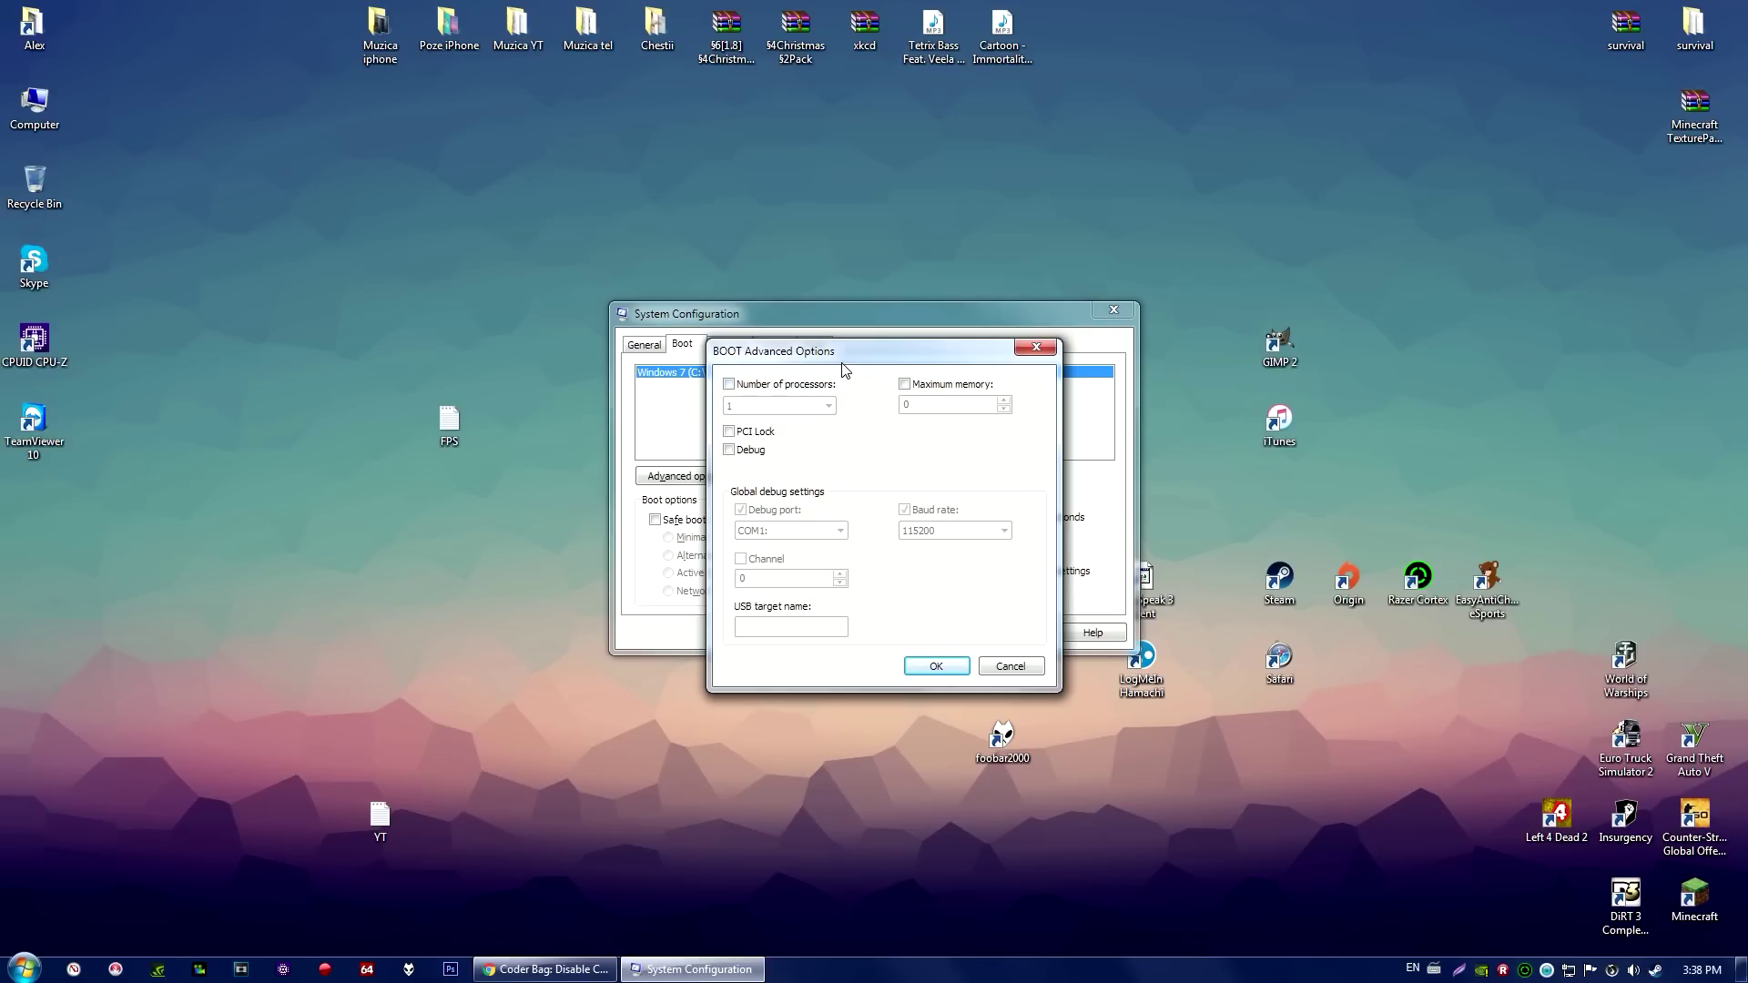
# Step: Enable the number of processors option, set it to 4, and apply the boot configuration
pyautogui.click(729, 384)
pyautogui.click(749, 406)
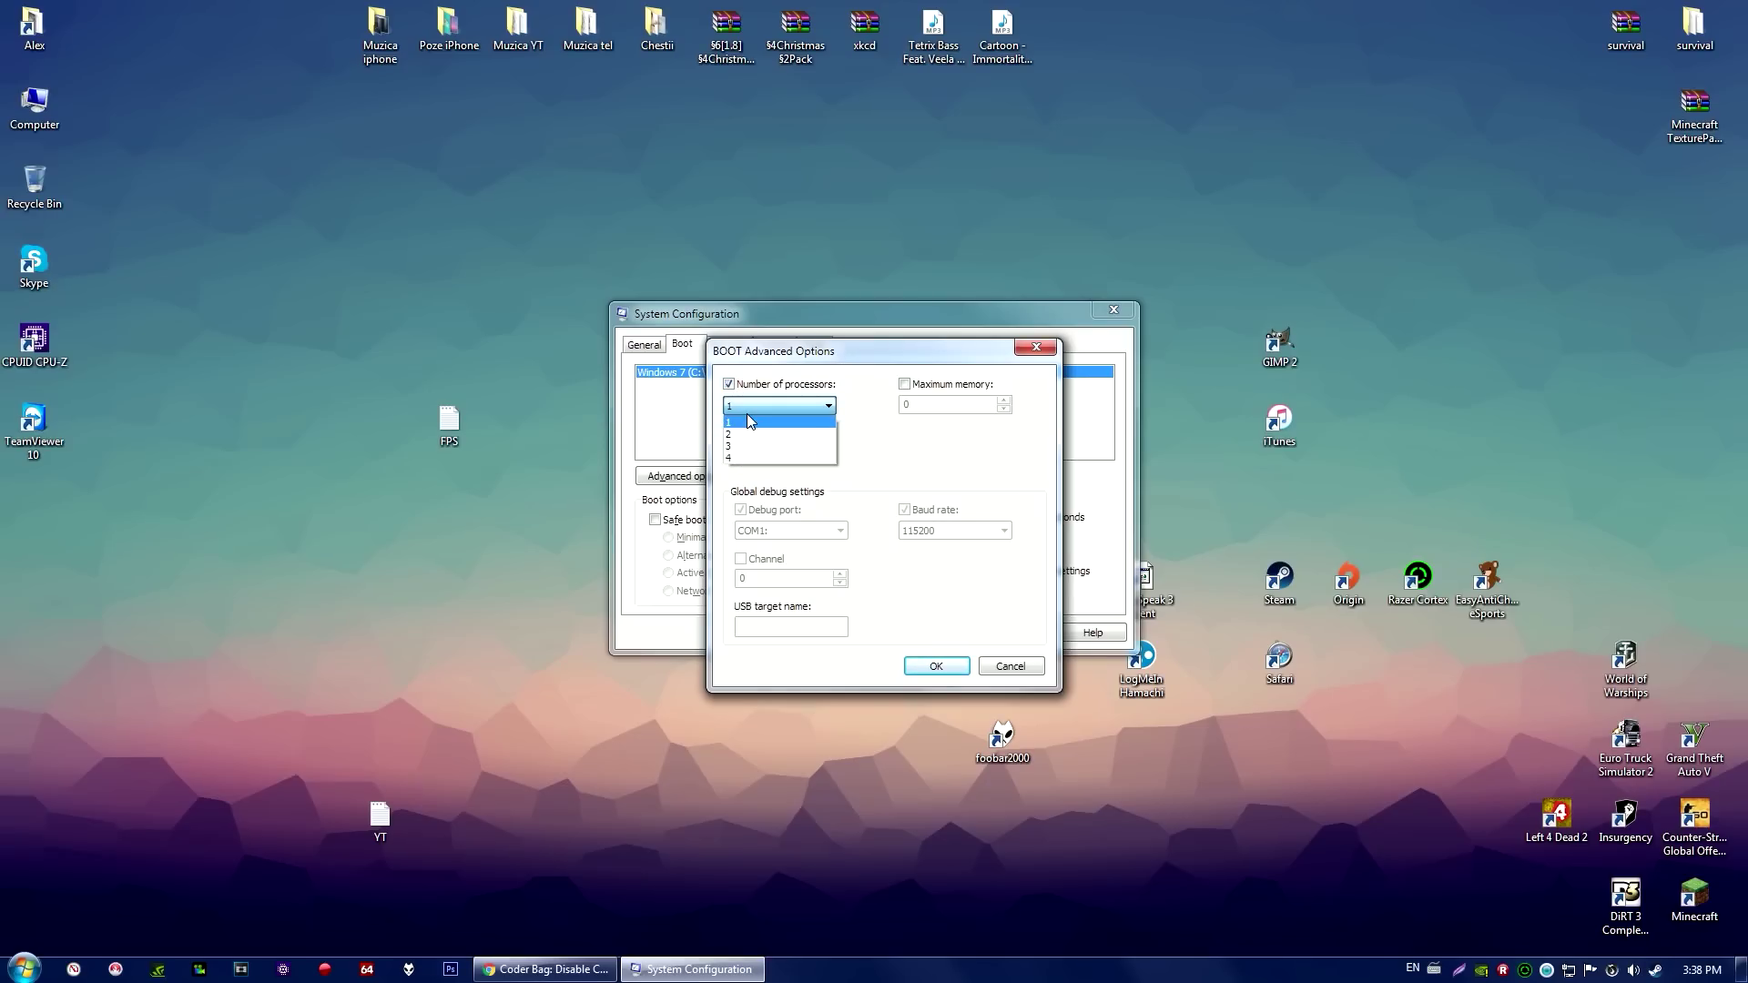
pyautogui.click(746, 458)
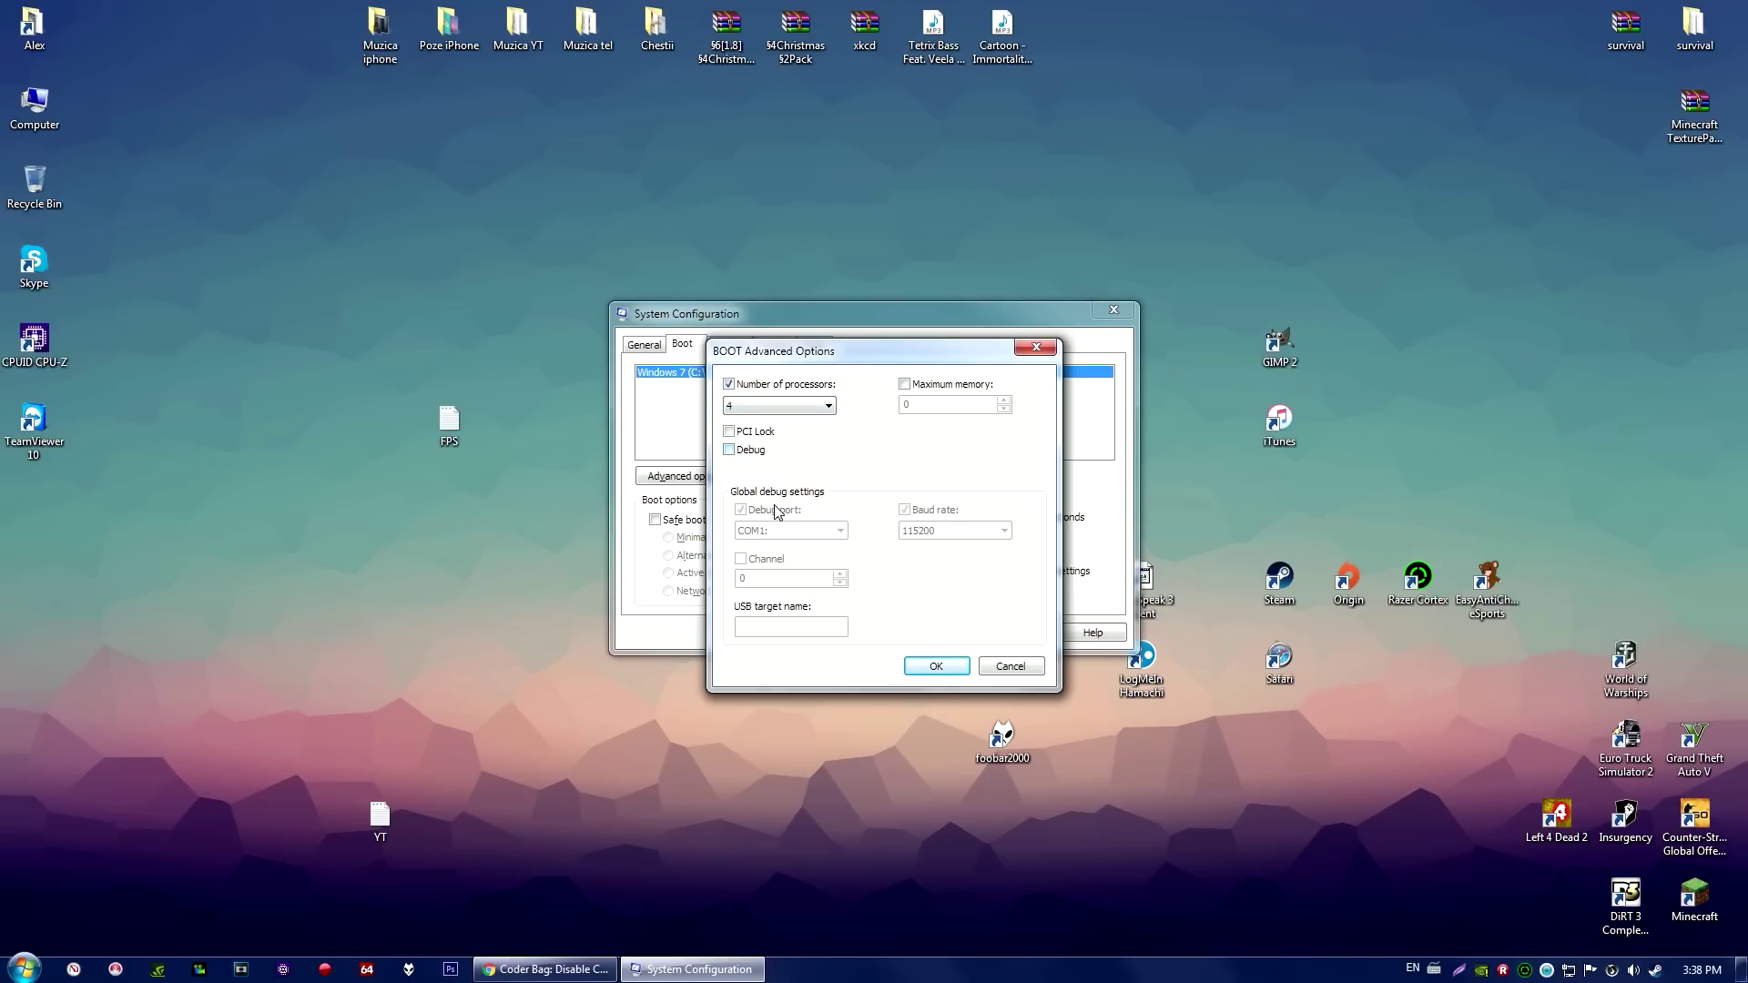
pyautogui.click(929, 671)
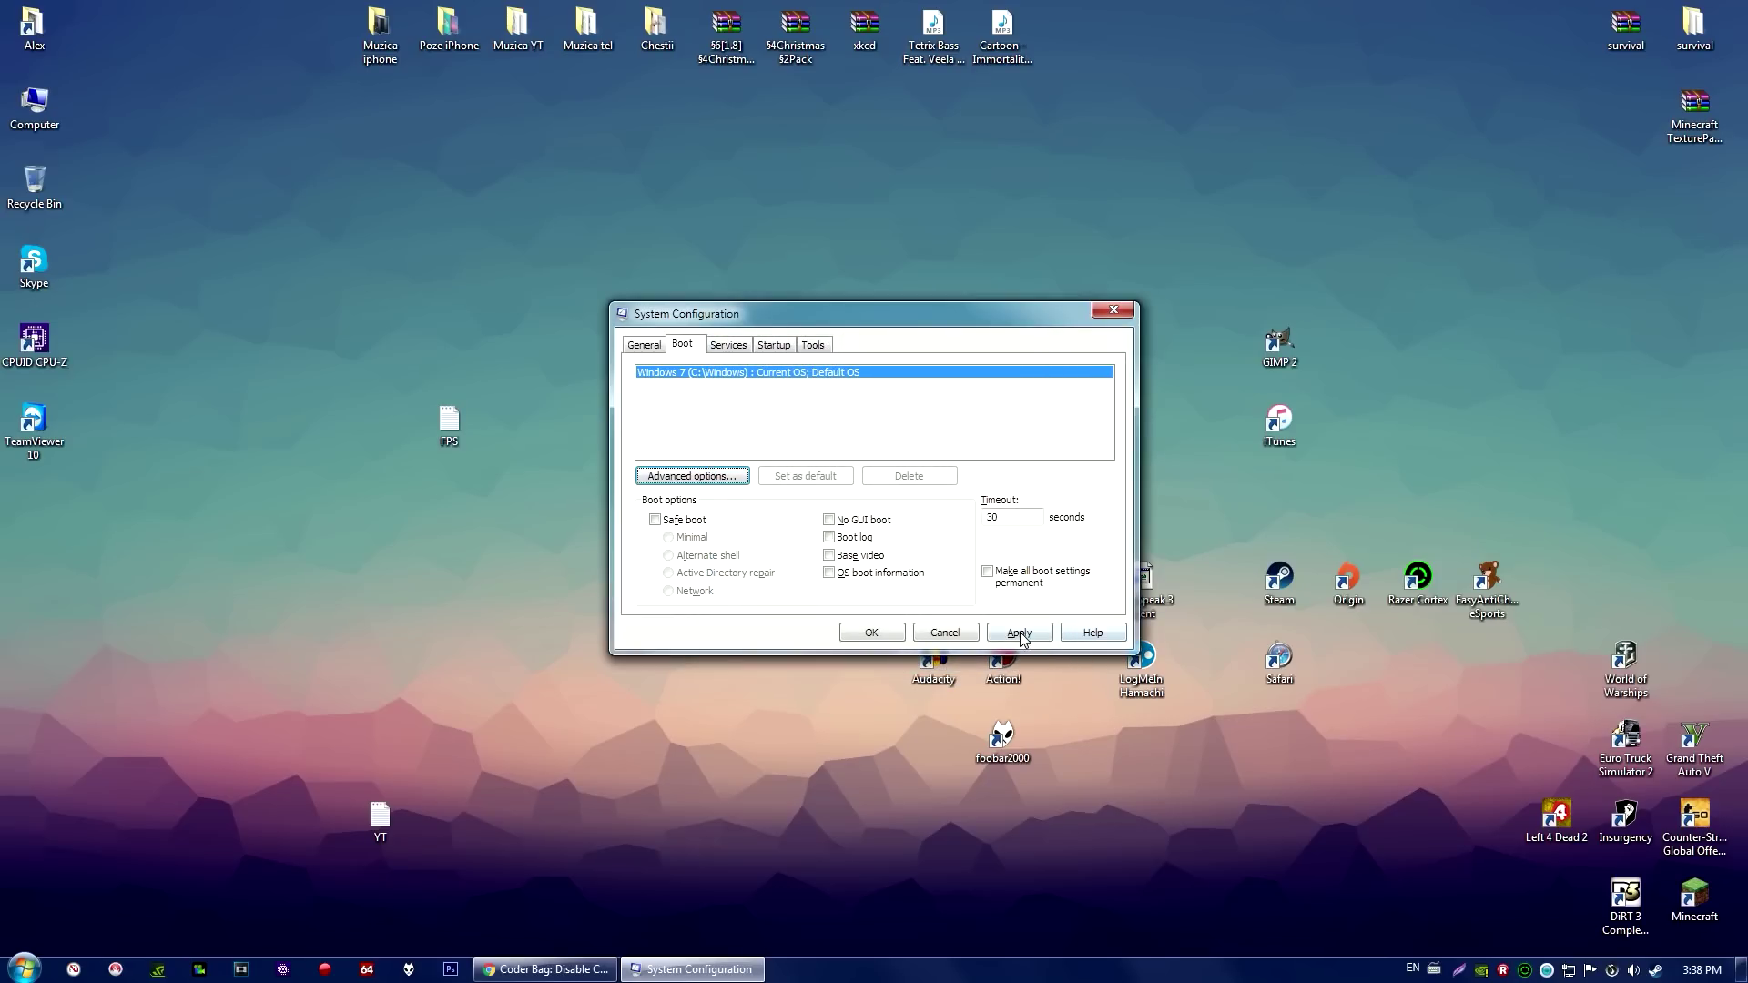
pyautogui.click(1017, 634)
pyautogui.click(871, 632)
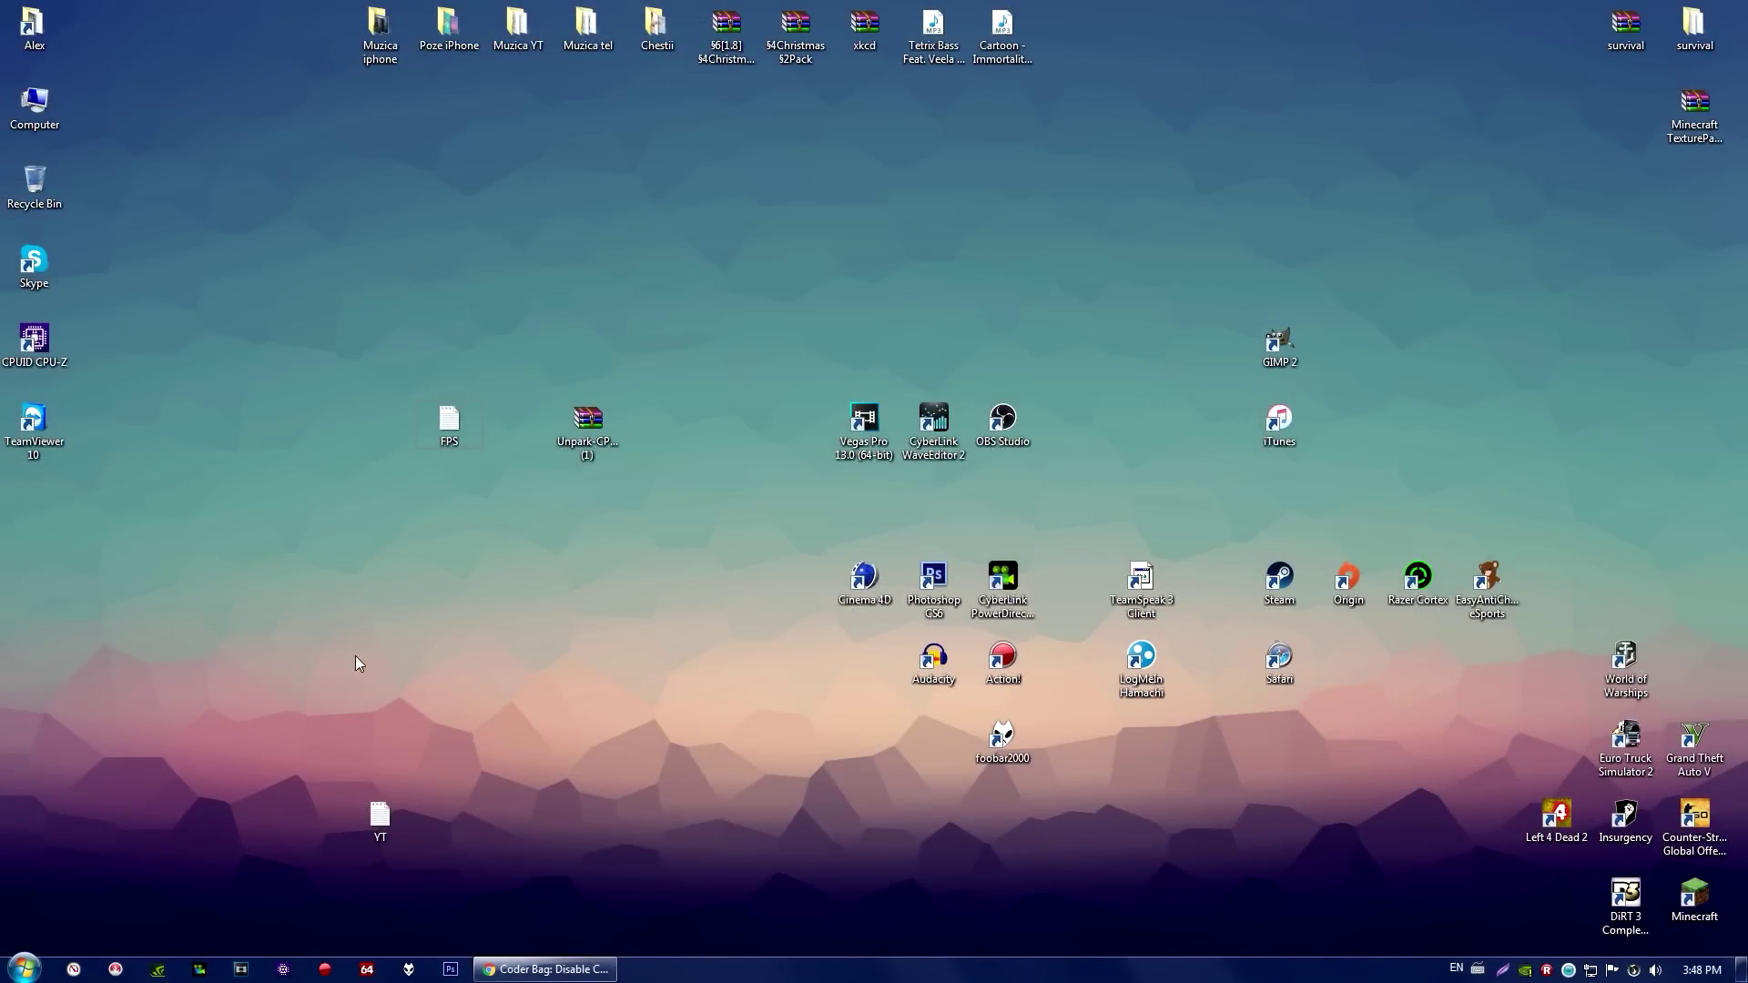
# Step: Reopen msconfig, check the processor count in the advanced boot options, and leave without changing anything
pyautogui.click(24, 973)
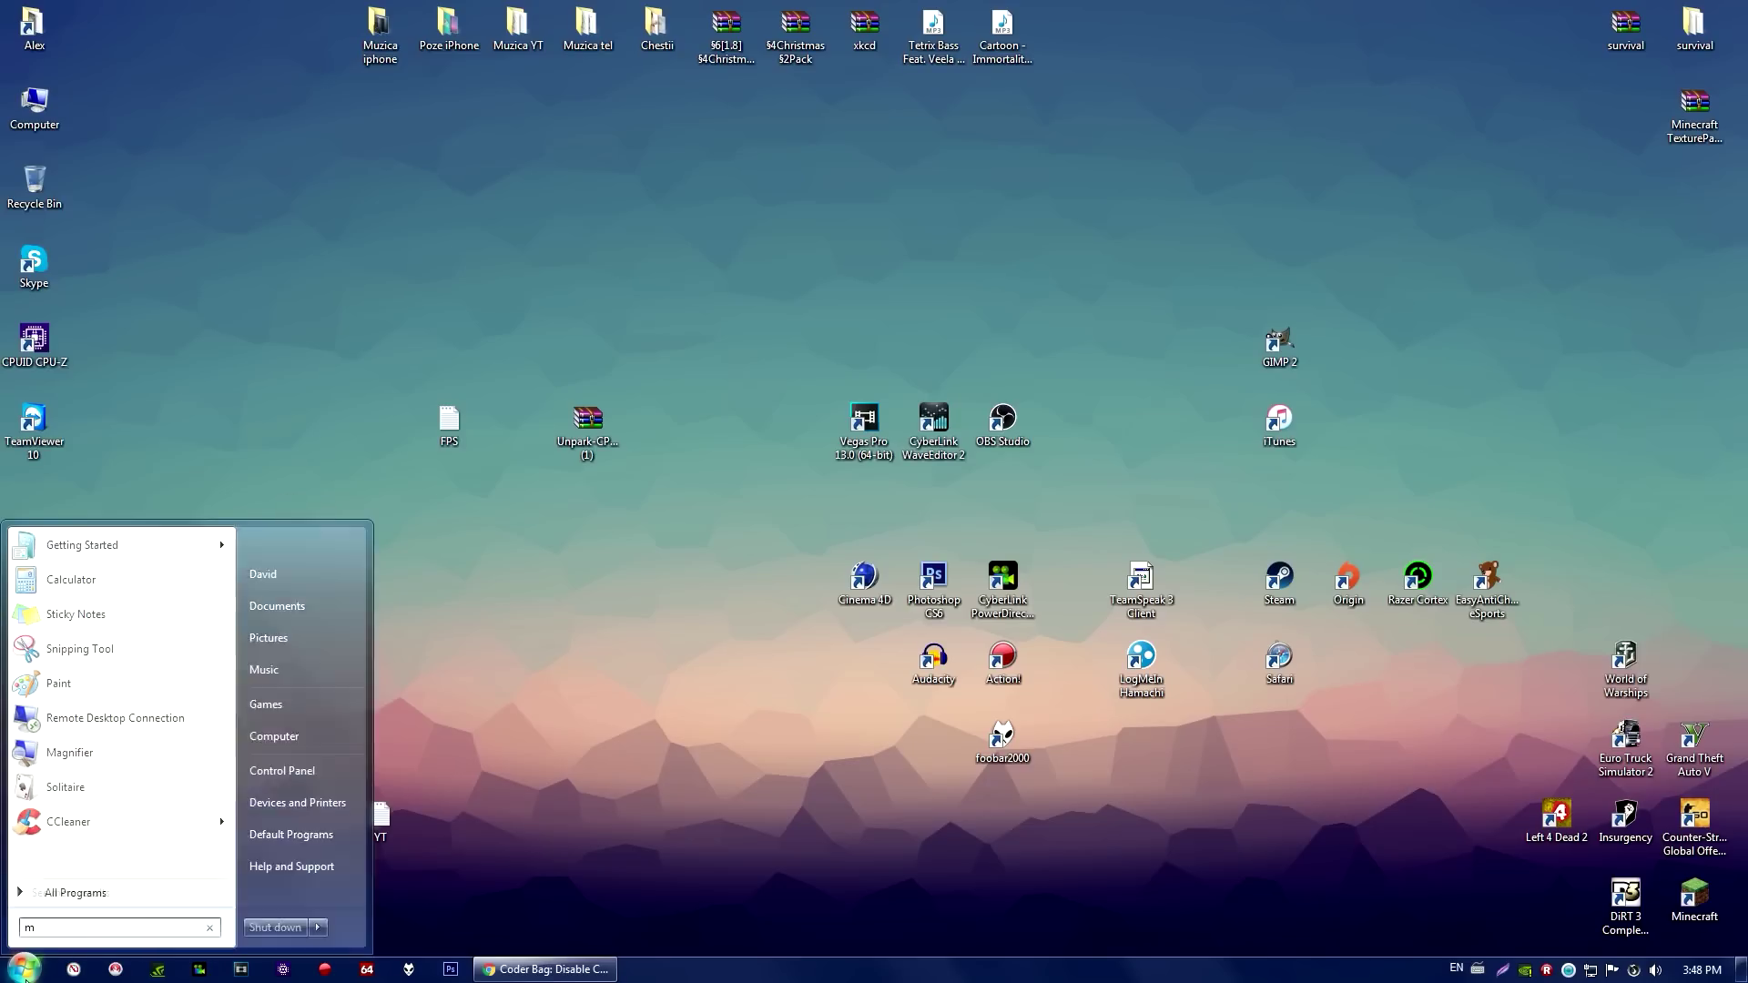
pyautogui.write('msconfig')
pyautogui.press('Return')
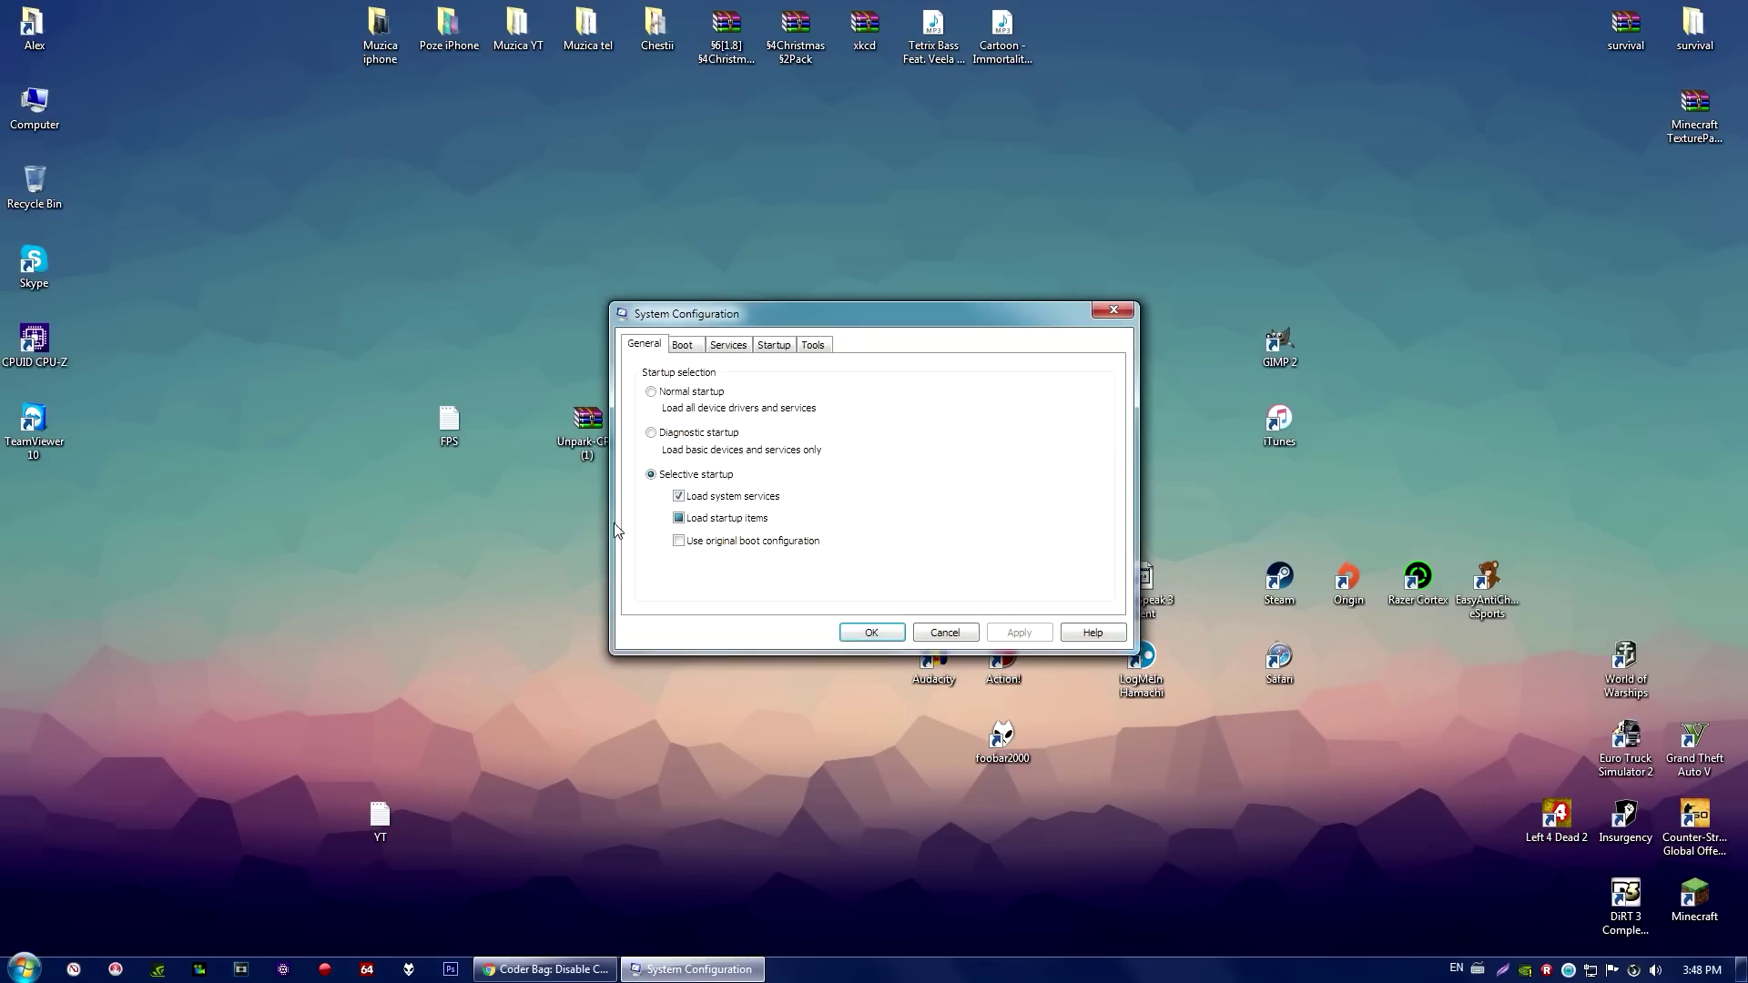
pyautogui.click(685, 347)
pyautogui.click(702, 480)
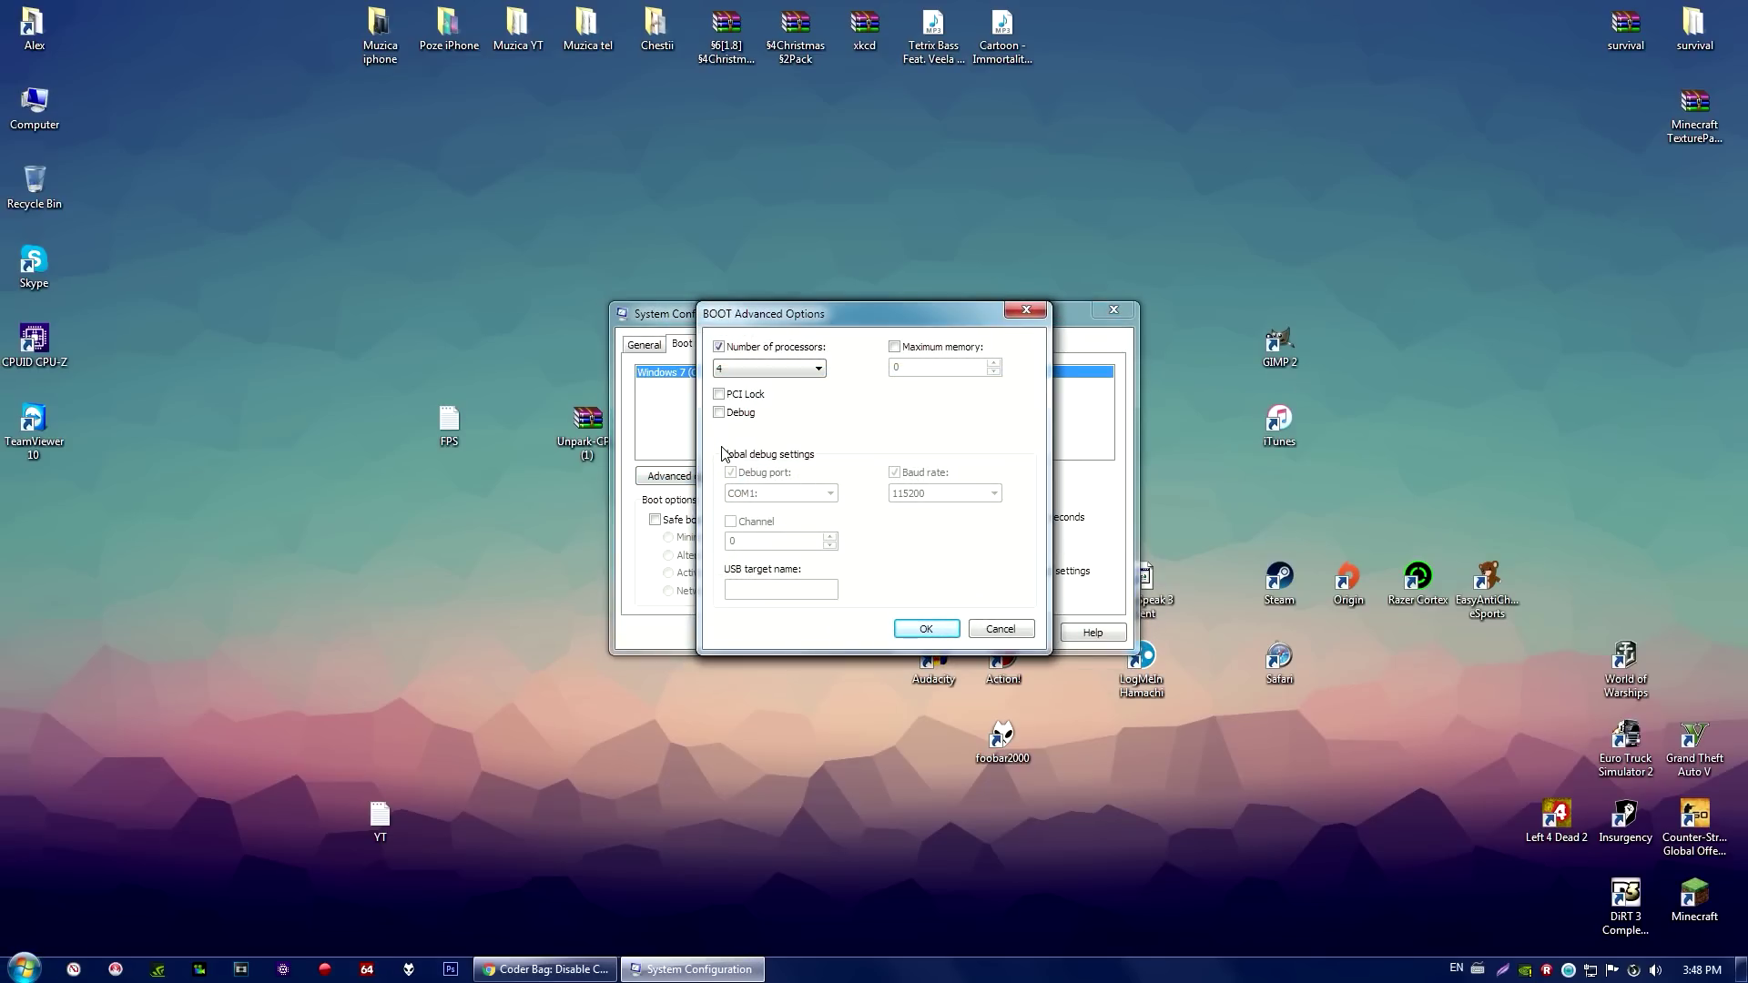
pyautogui.click(744, 369)
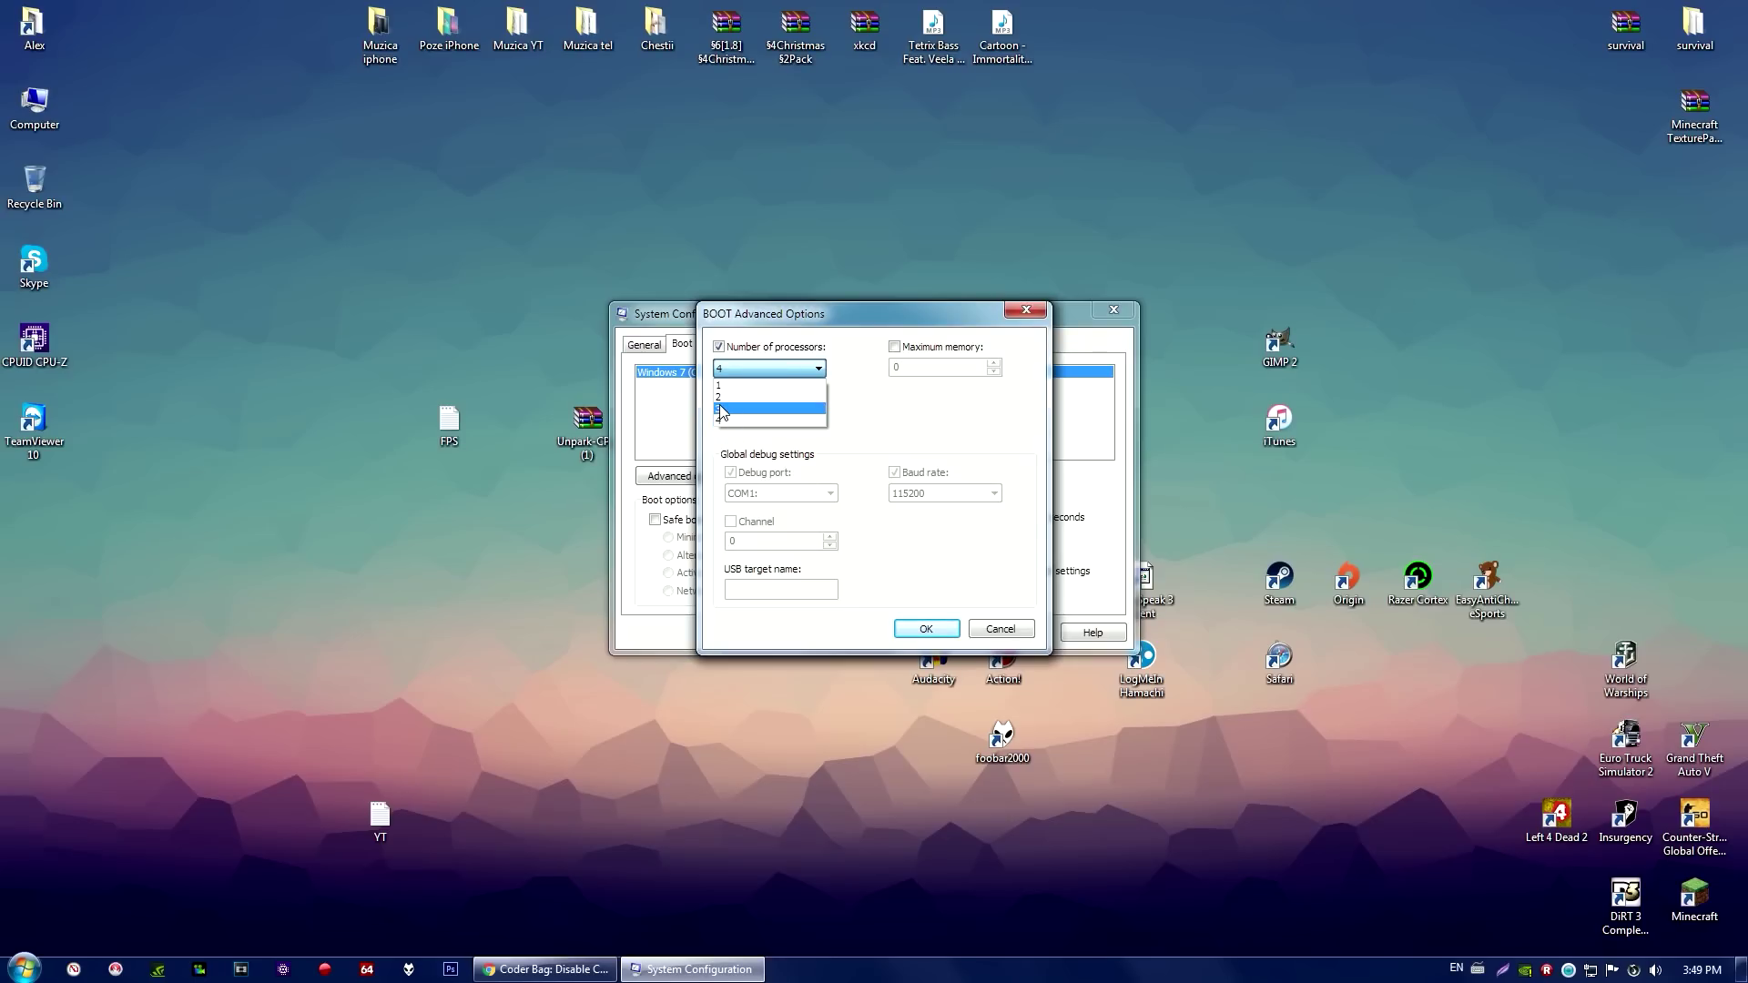
pyautogui.click(1024, 616)
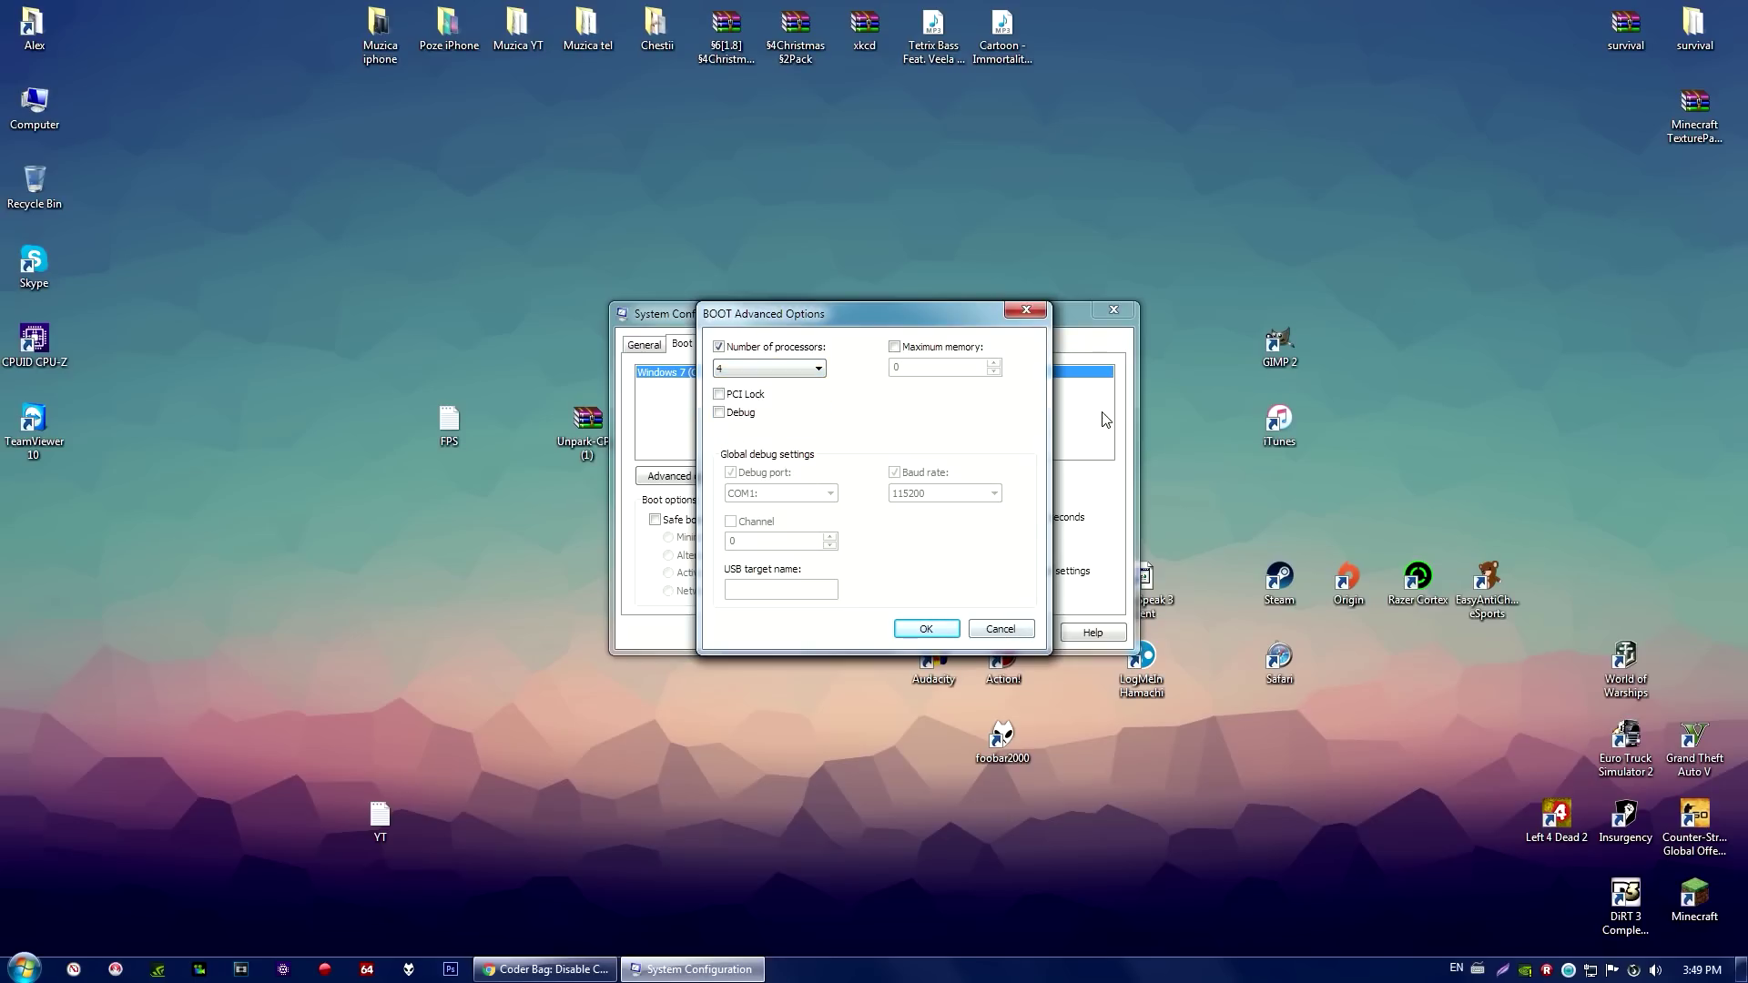
pyautogui.click(998, 628)
pyautogui.click(1116, 313)
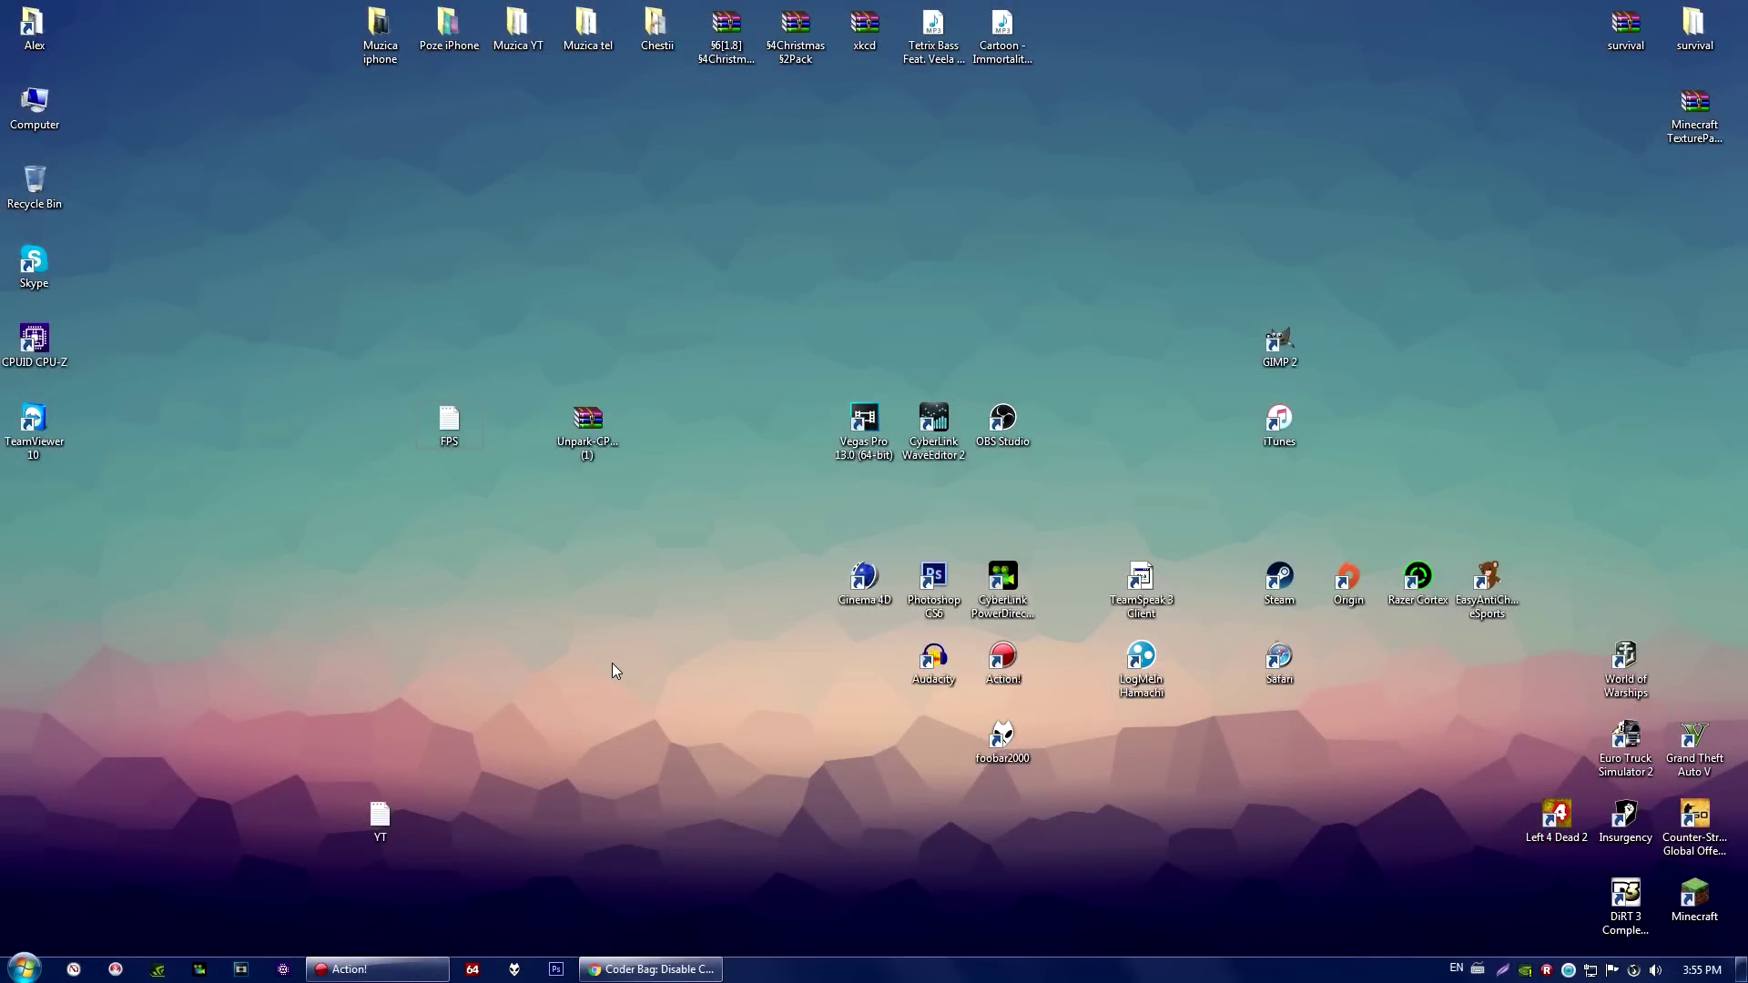
# Step: Open Resource Monitor through Windows Task Manager, close Task Manager, and reposition the Resource Monitor window
pyautogui.rightClick(818, 970)
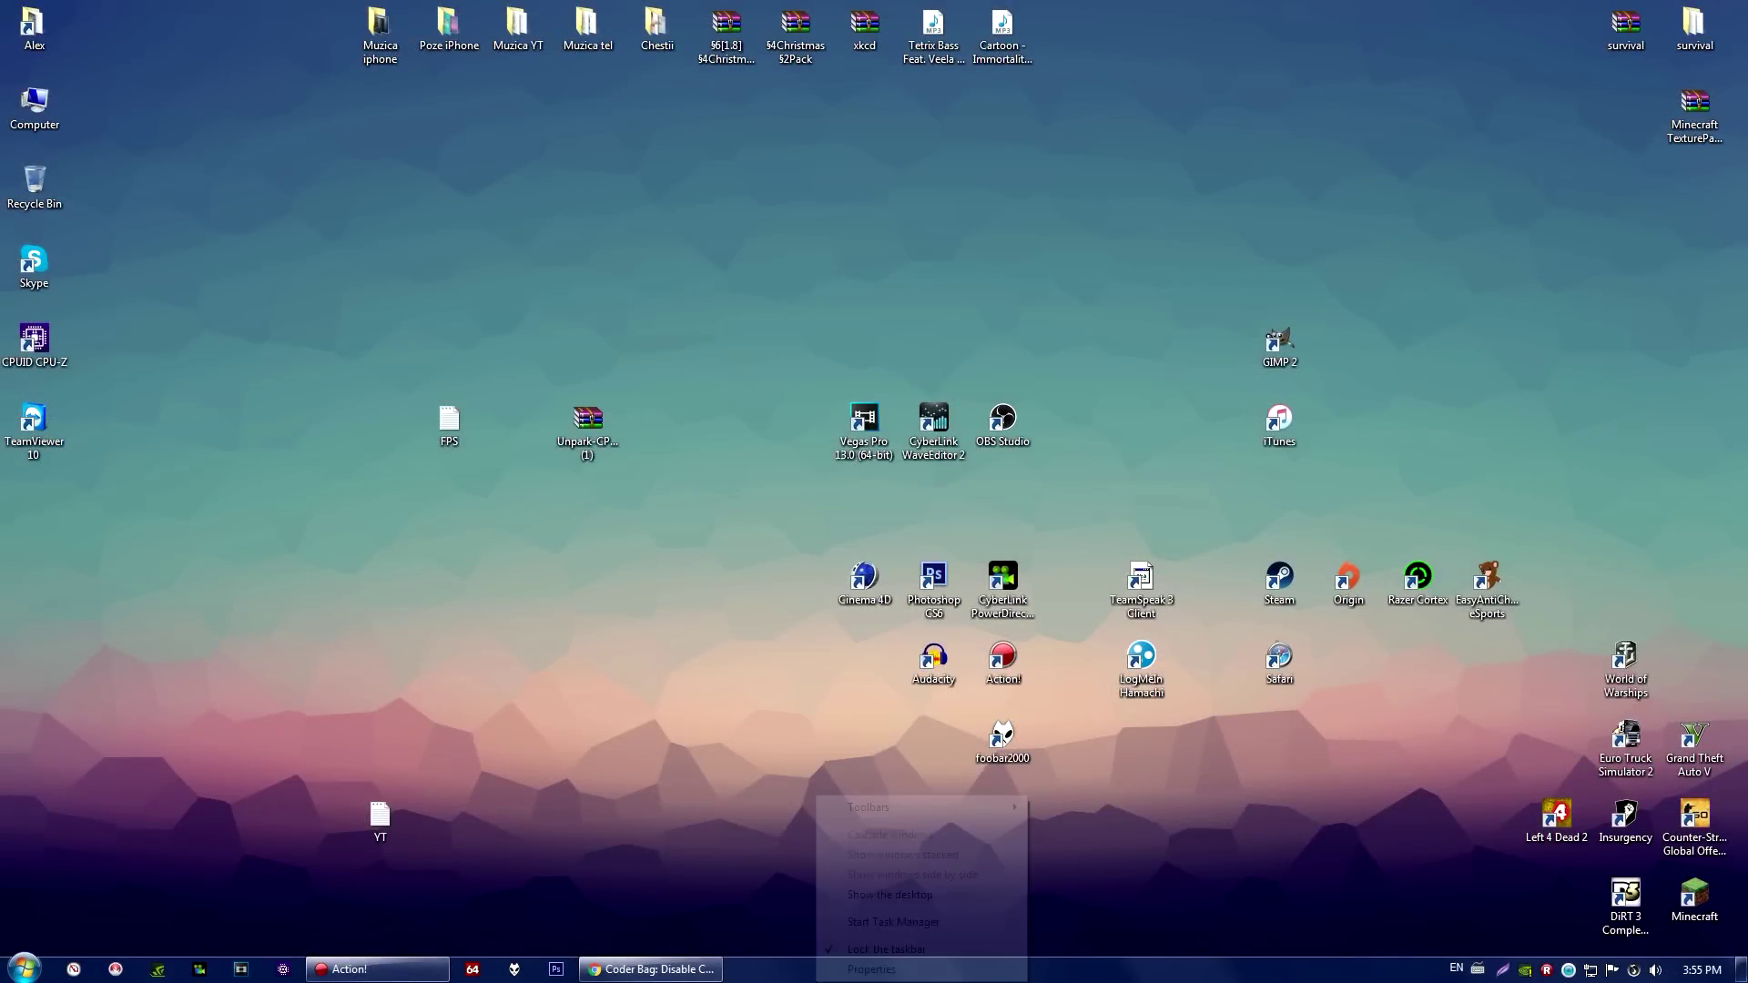
pyautogui.click(849, 926)
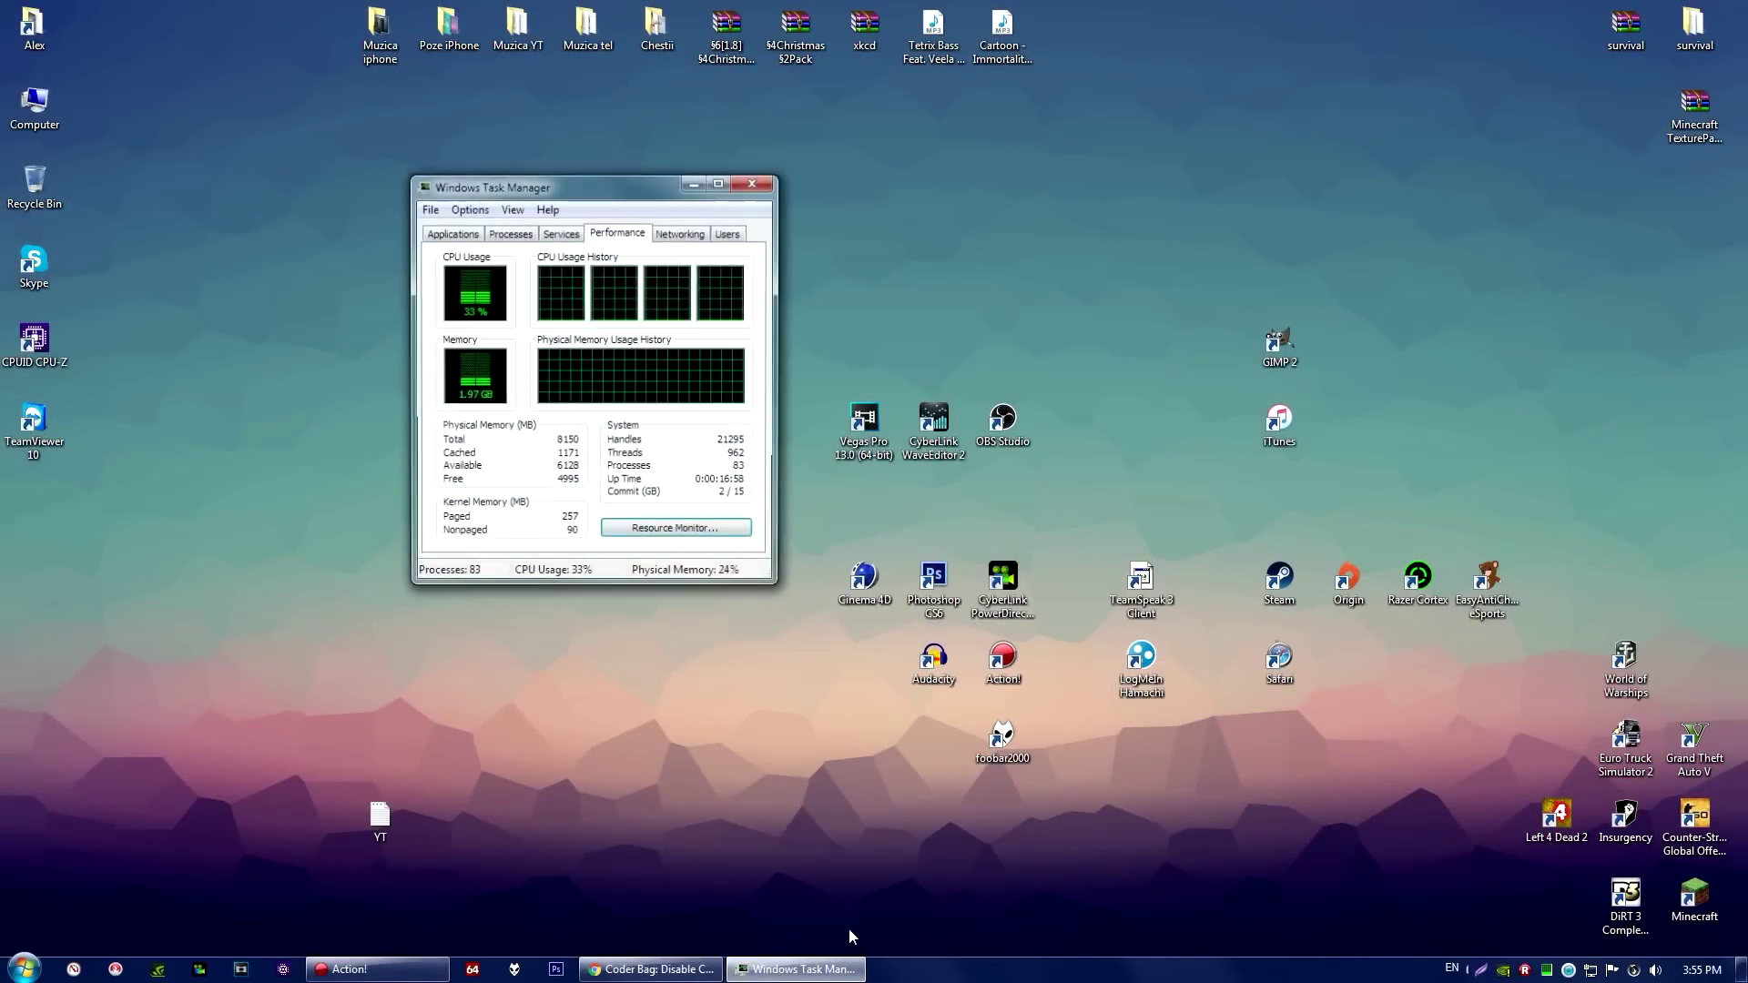
pyautogui.click(682, 537)
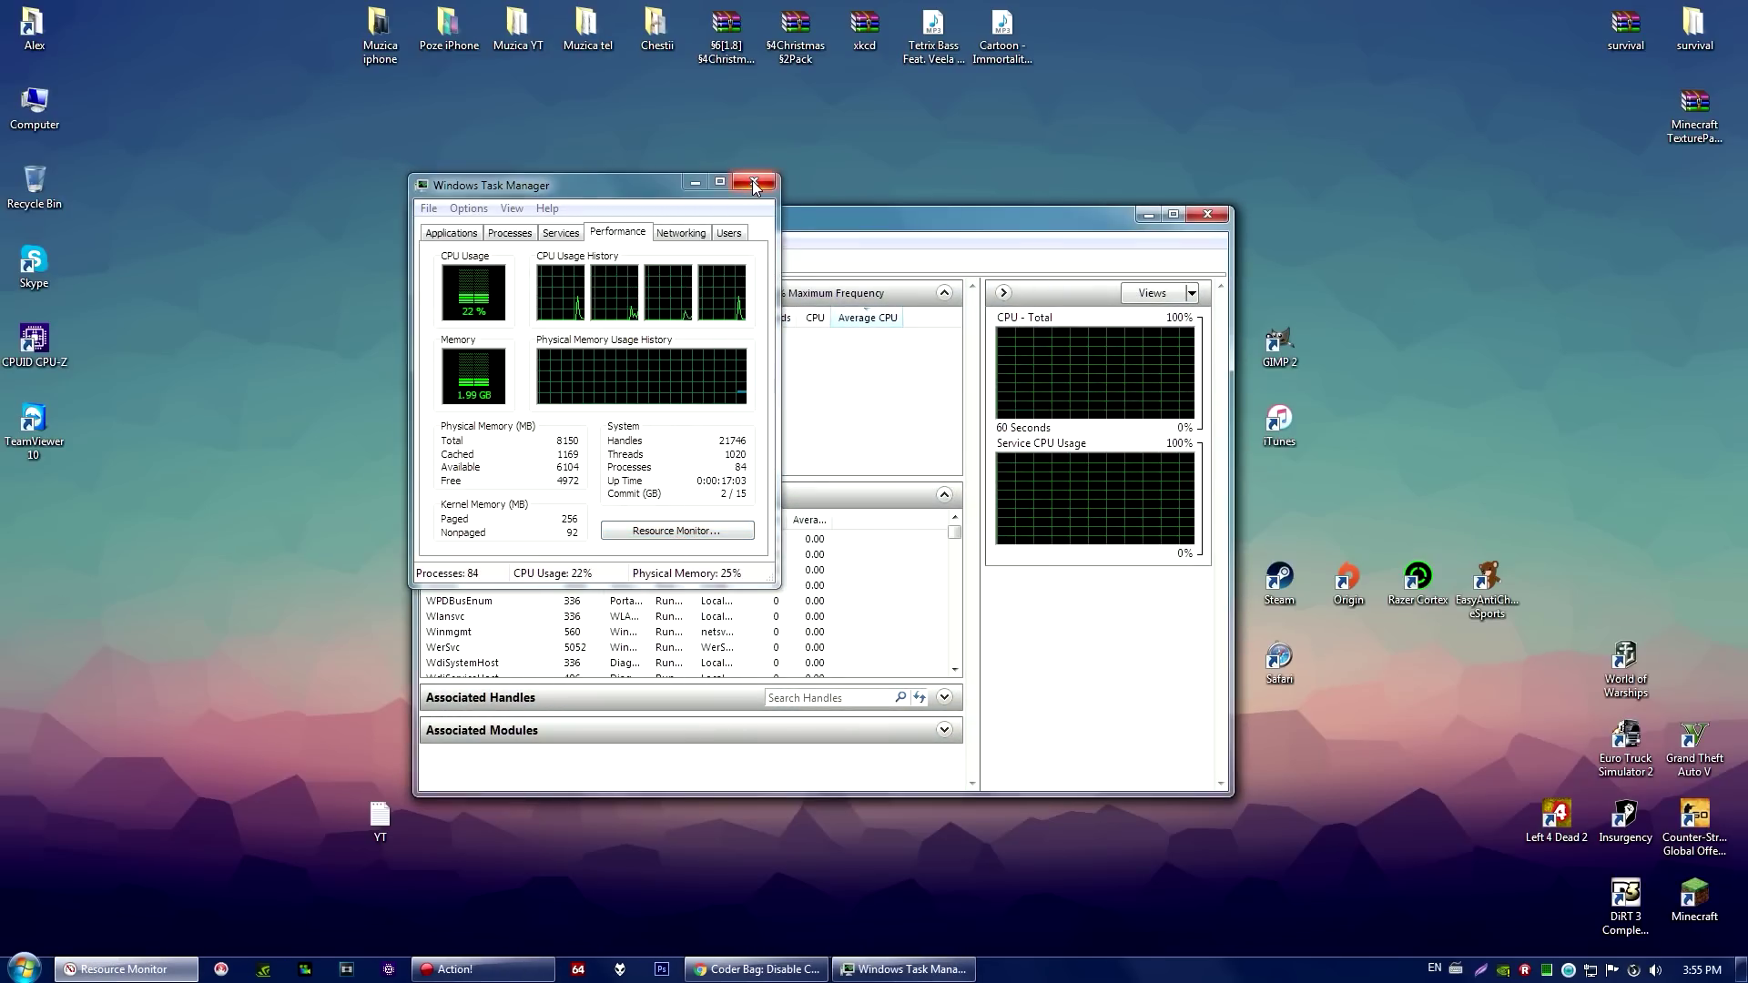
pyautogui.click(754, 185)
pyautogui.moveTo(818, 223); pyautogui.dragTo(712, 154)
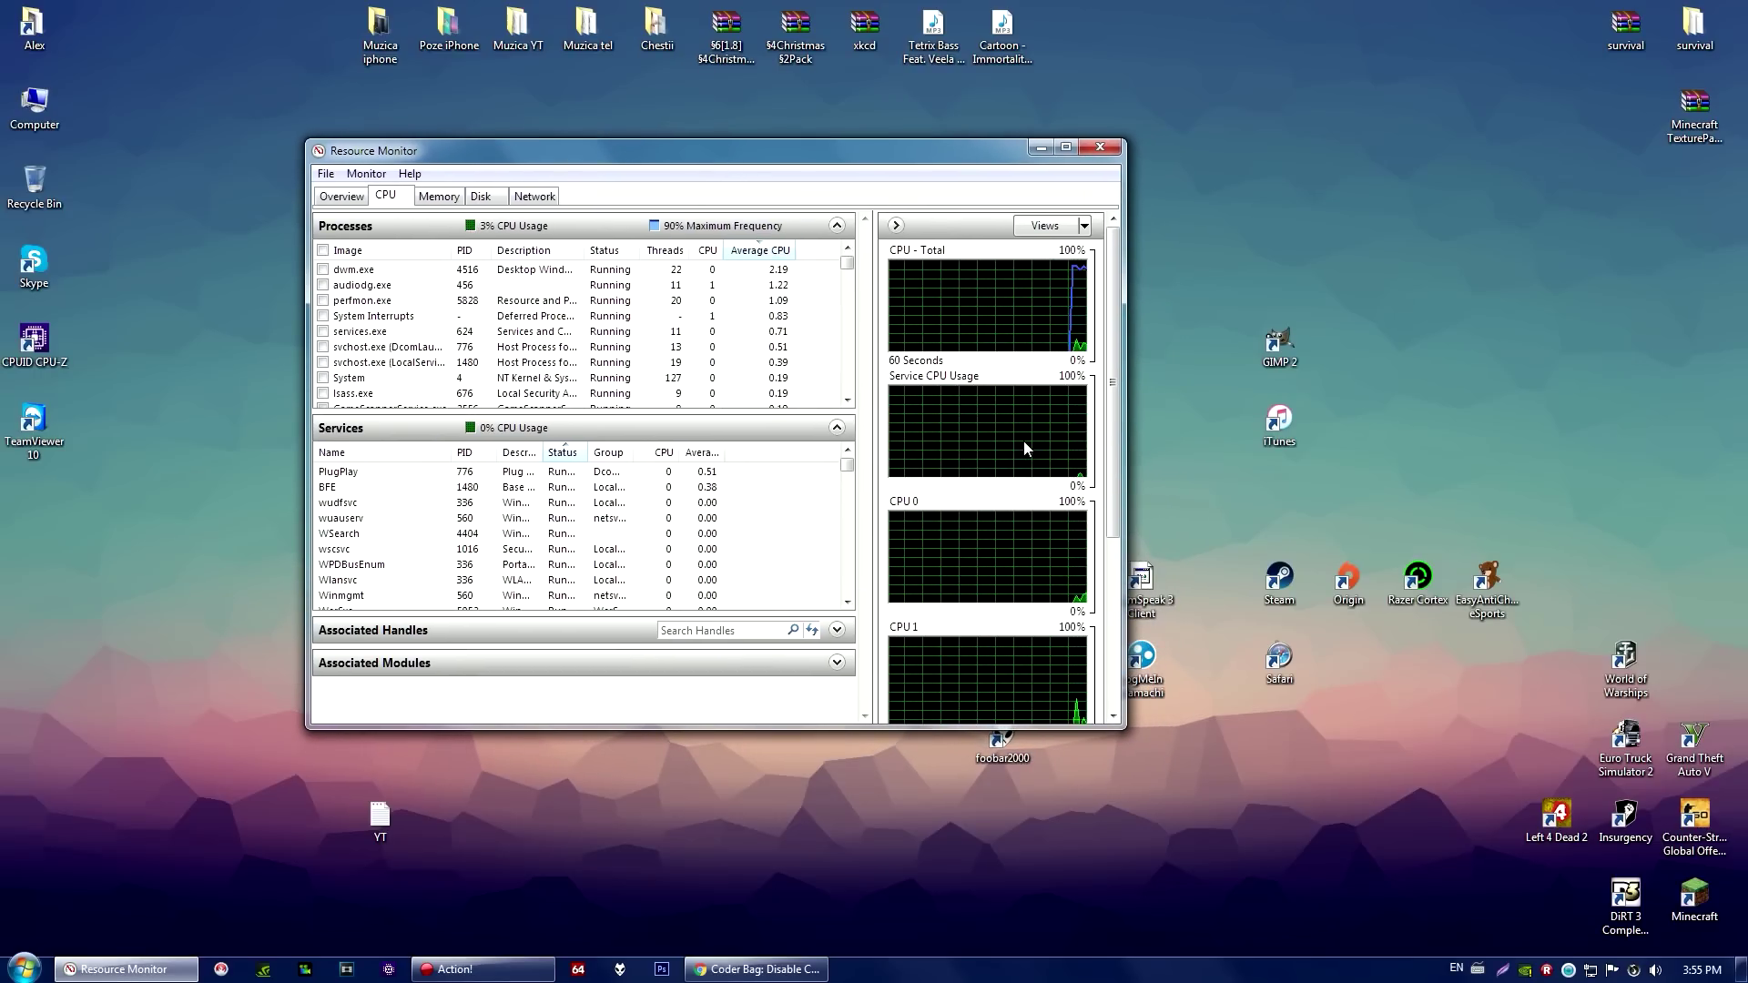
# Step: Examine the usage graphs of each CPU core for parked cores, then close Resource Monitor
pyautogui.moveTo(1114, 326); pyautogui.dragTo(1117, 528)
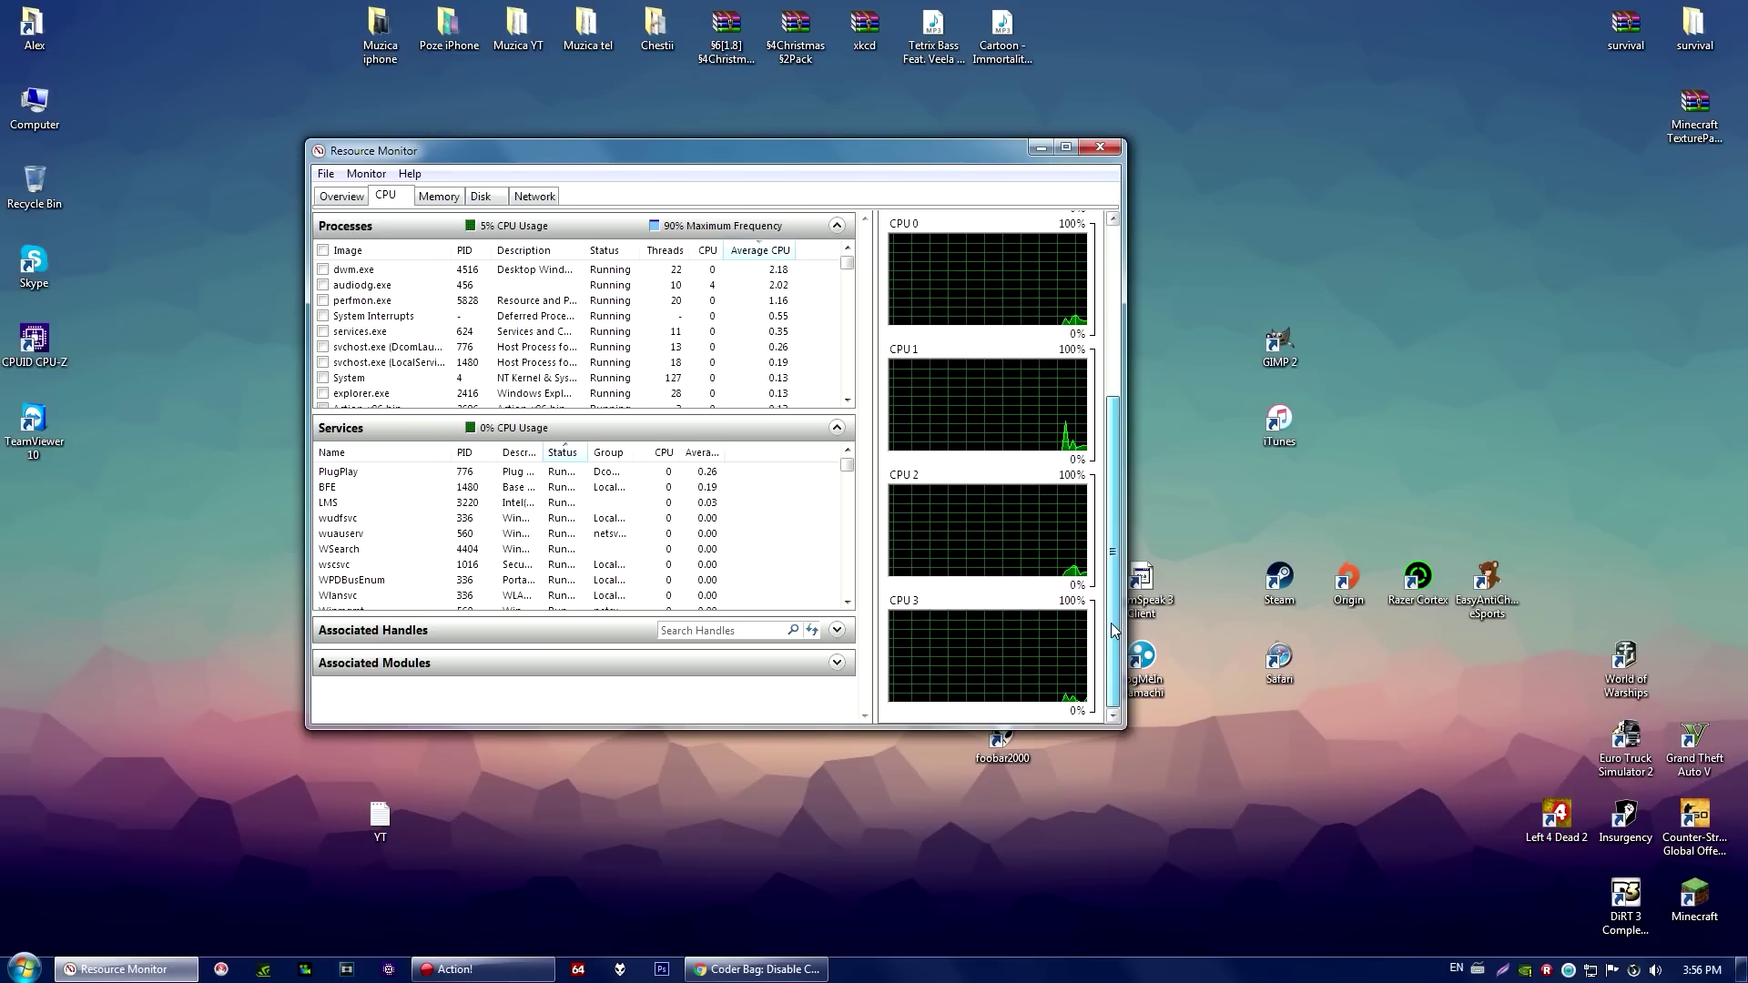
pyautogui.moveTo(1111, 623); pyautogui.dragTo(1109, 378)
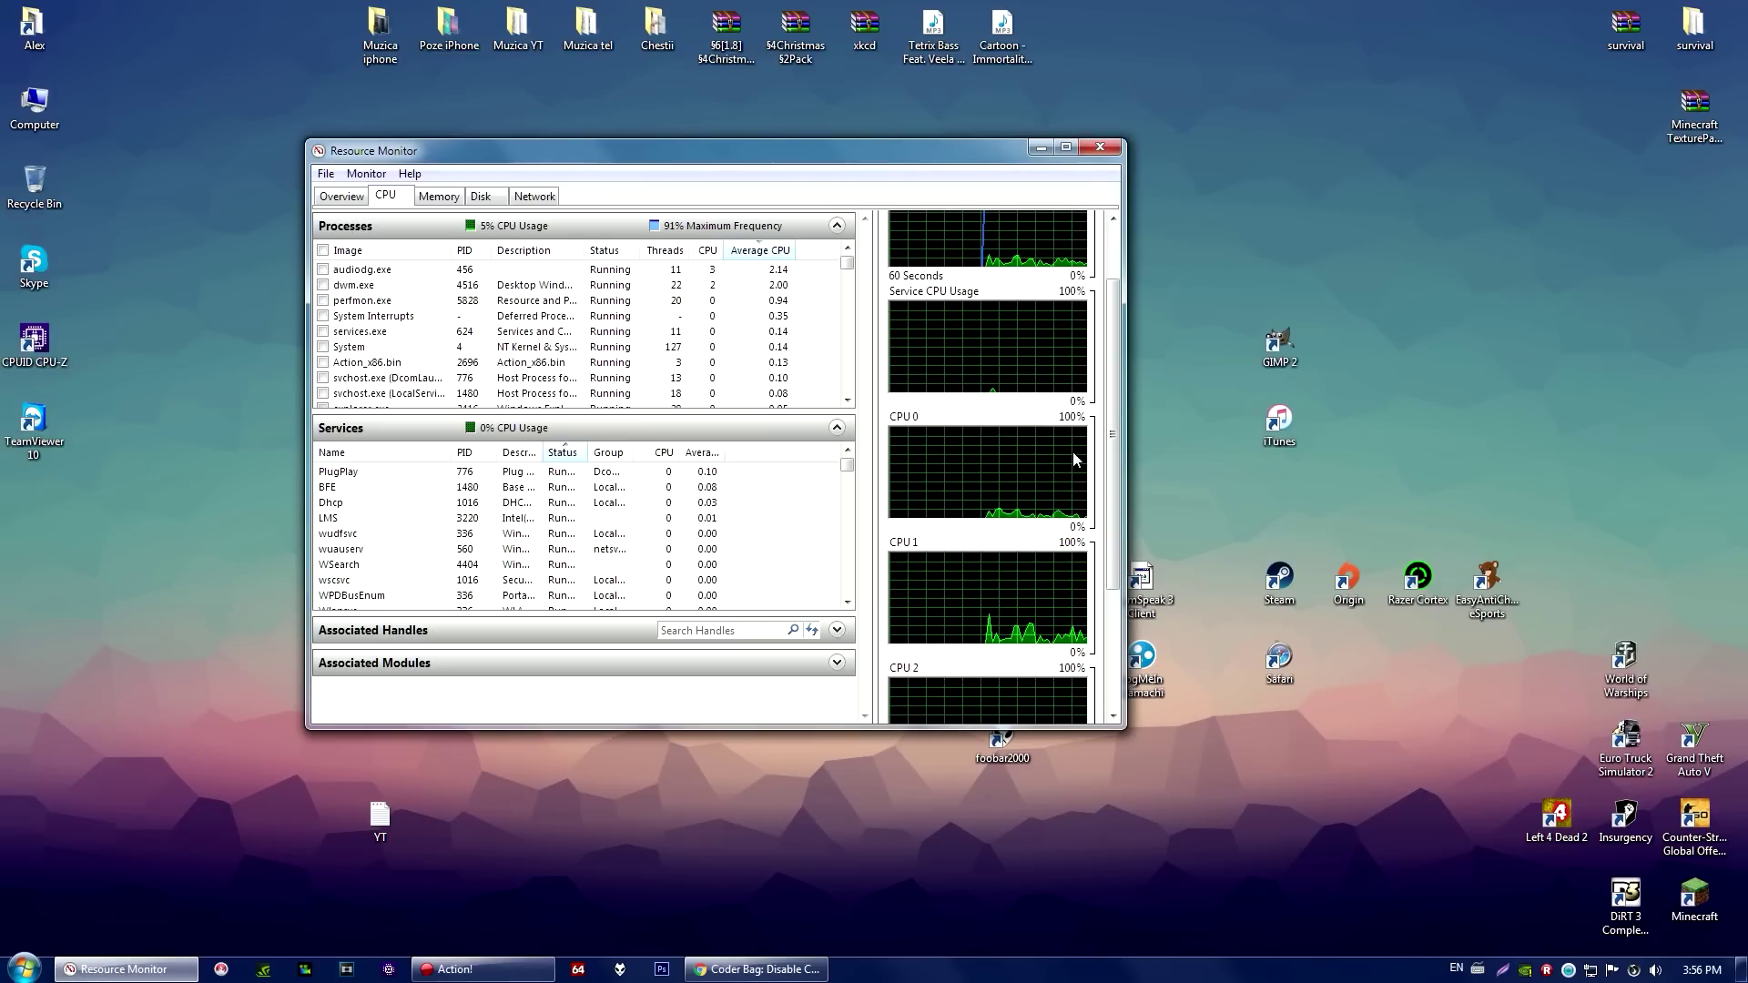
pyautogui.scroll(-1, 1104, 413)
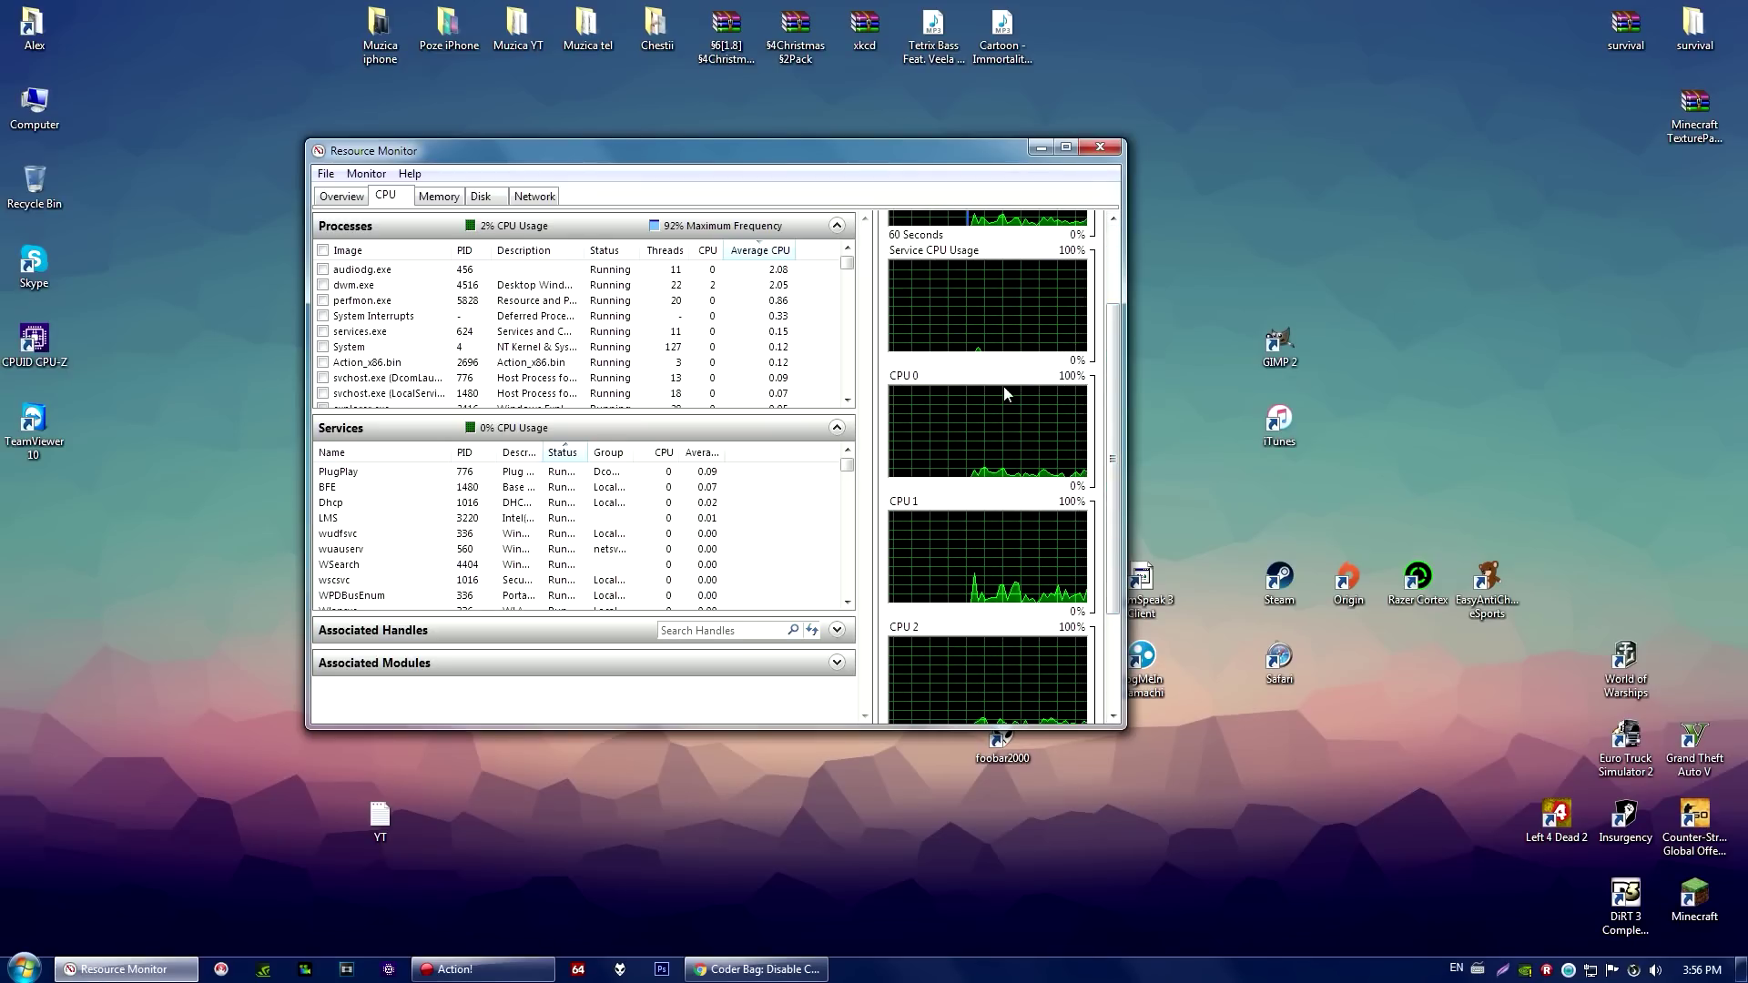
pyautogui.moveTo(1116, 390); pyautogui.dragTo(1123, 508)
pyautogui.scroll(6, 1112, 410)
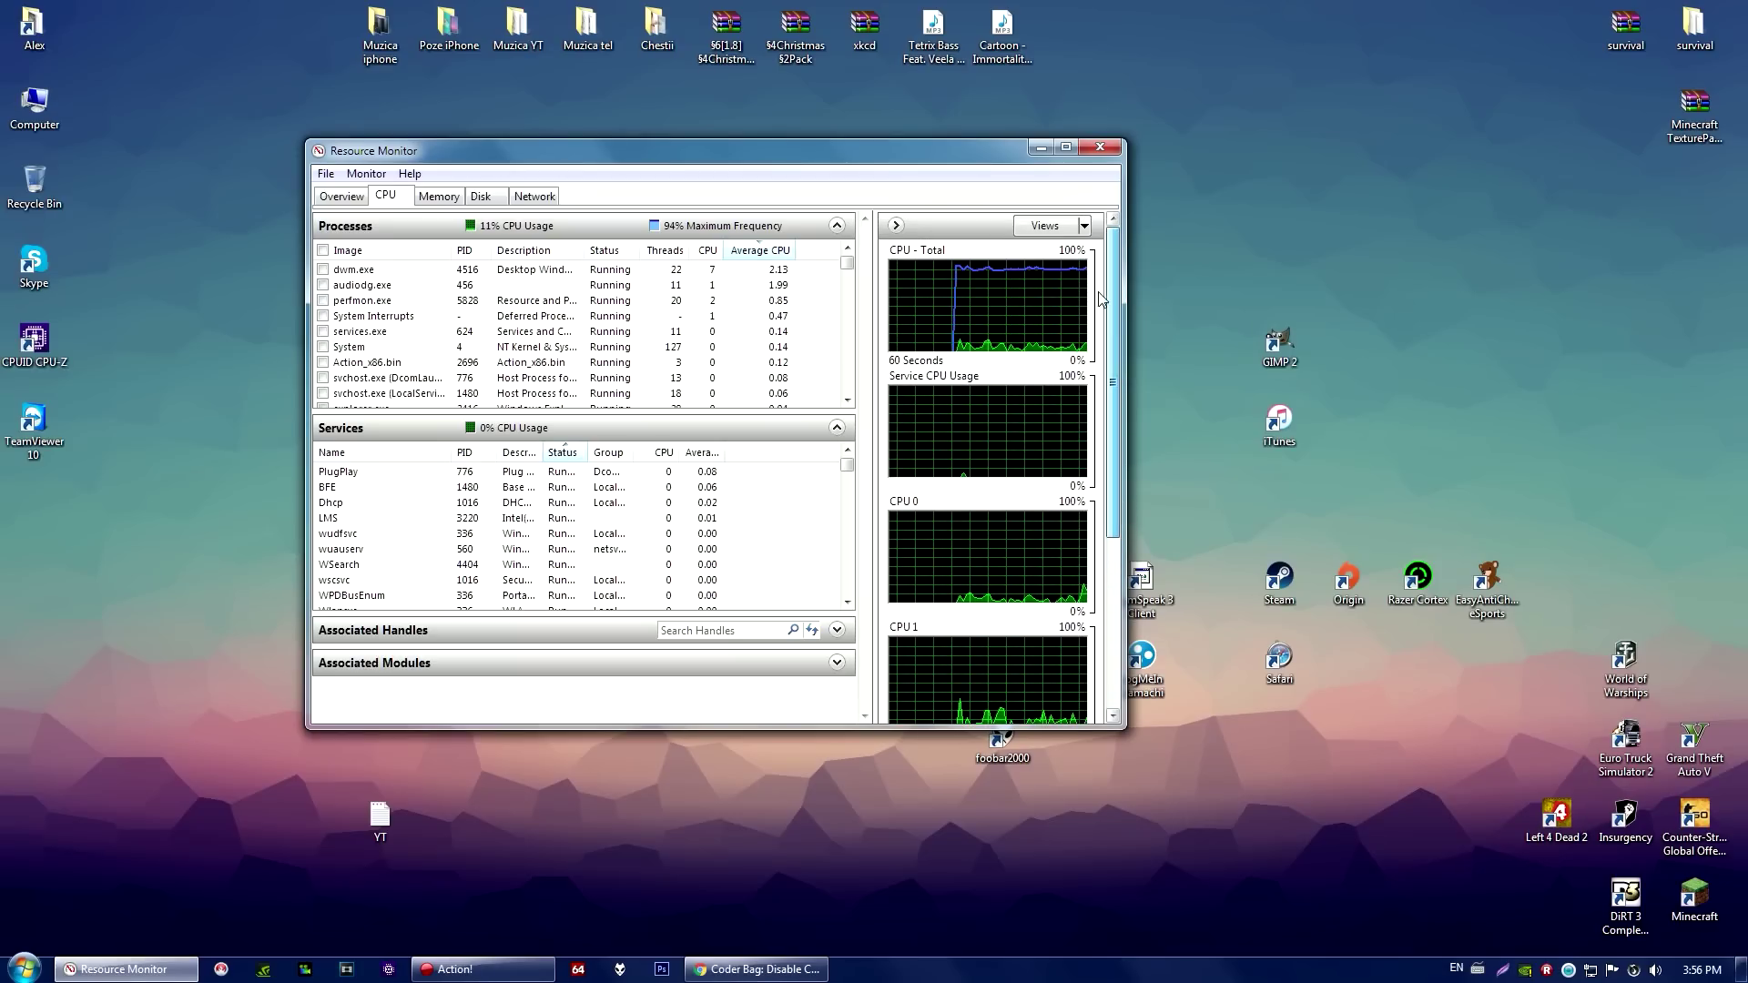
pyautogui.click(1100, 147)
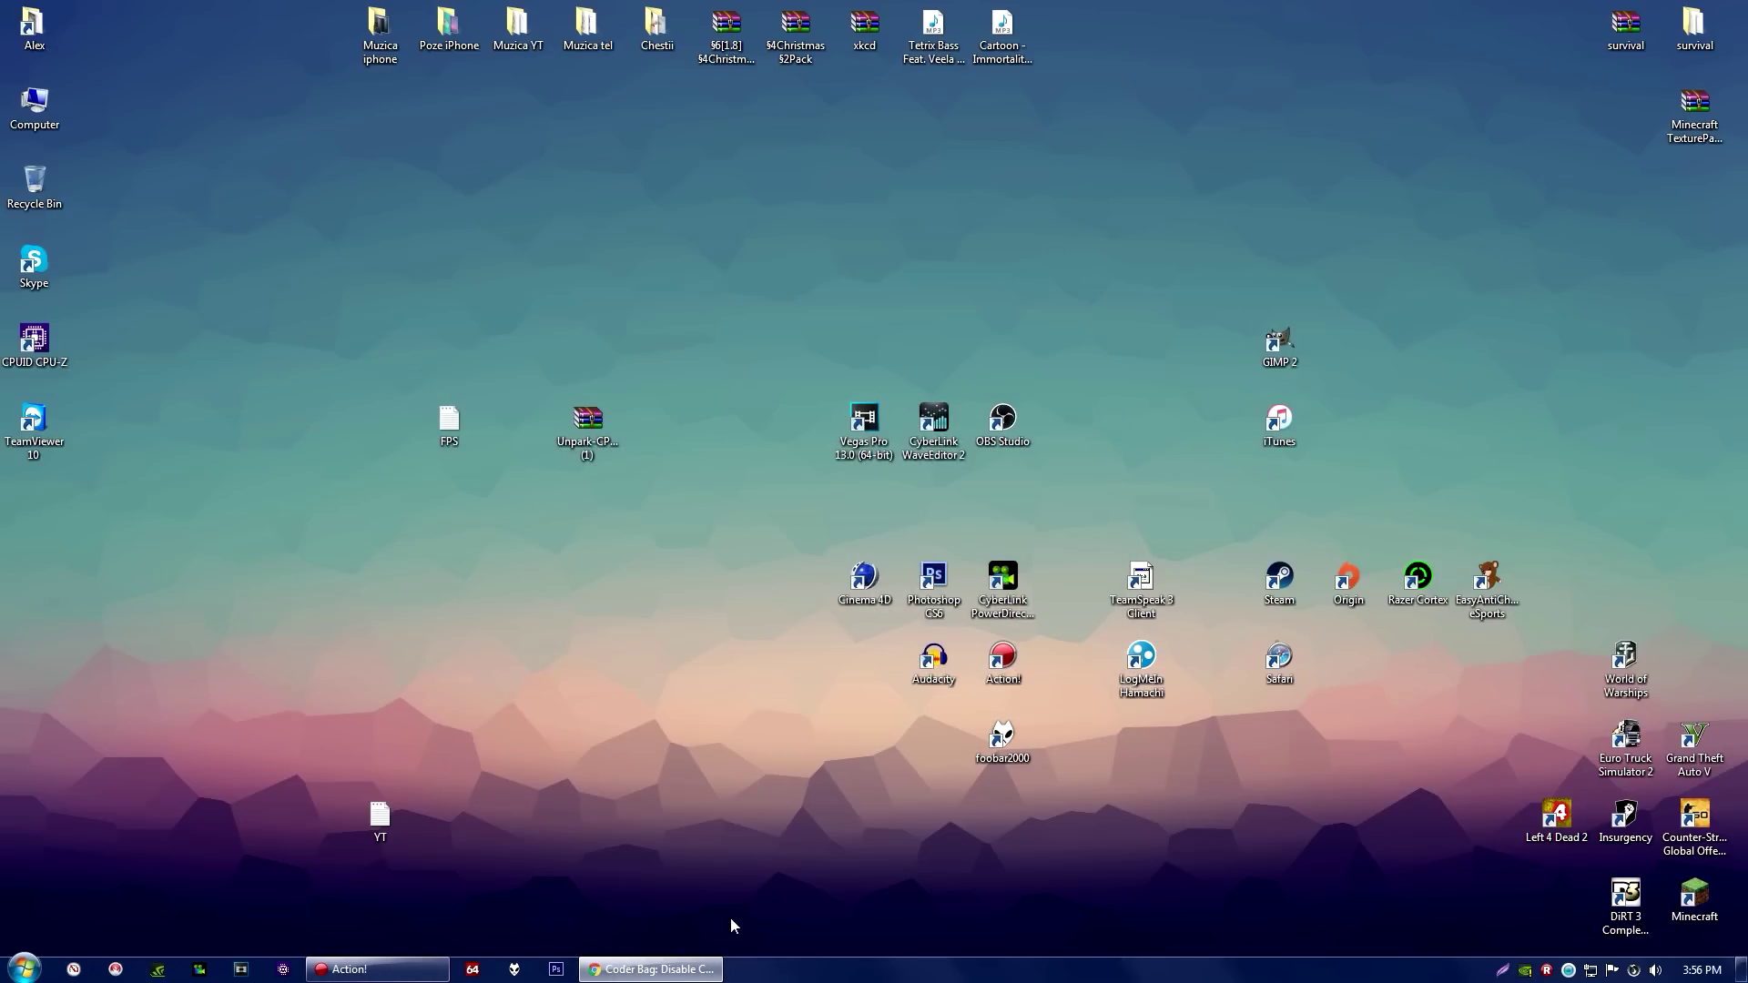
# Step: Switch to Chrome, close the empty new tab, and select the address of the Disable CPU Core Parking Utility page
pyautogui.click(656, 969)
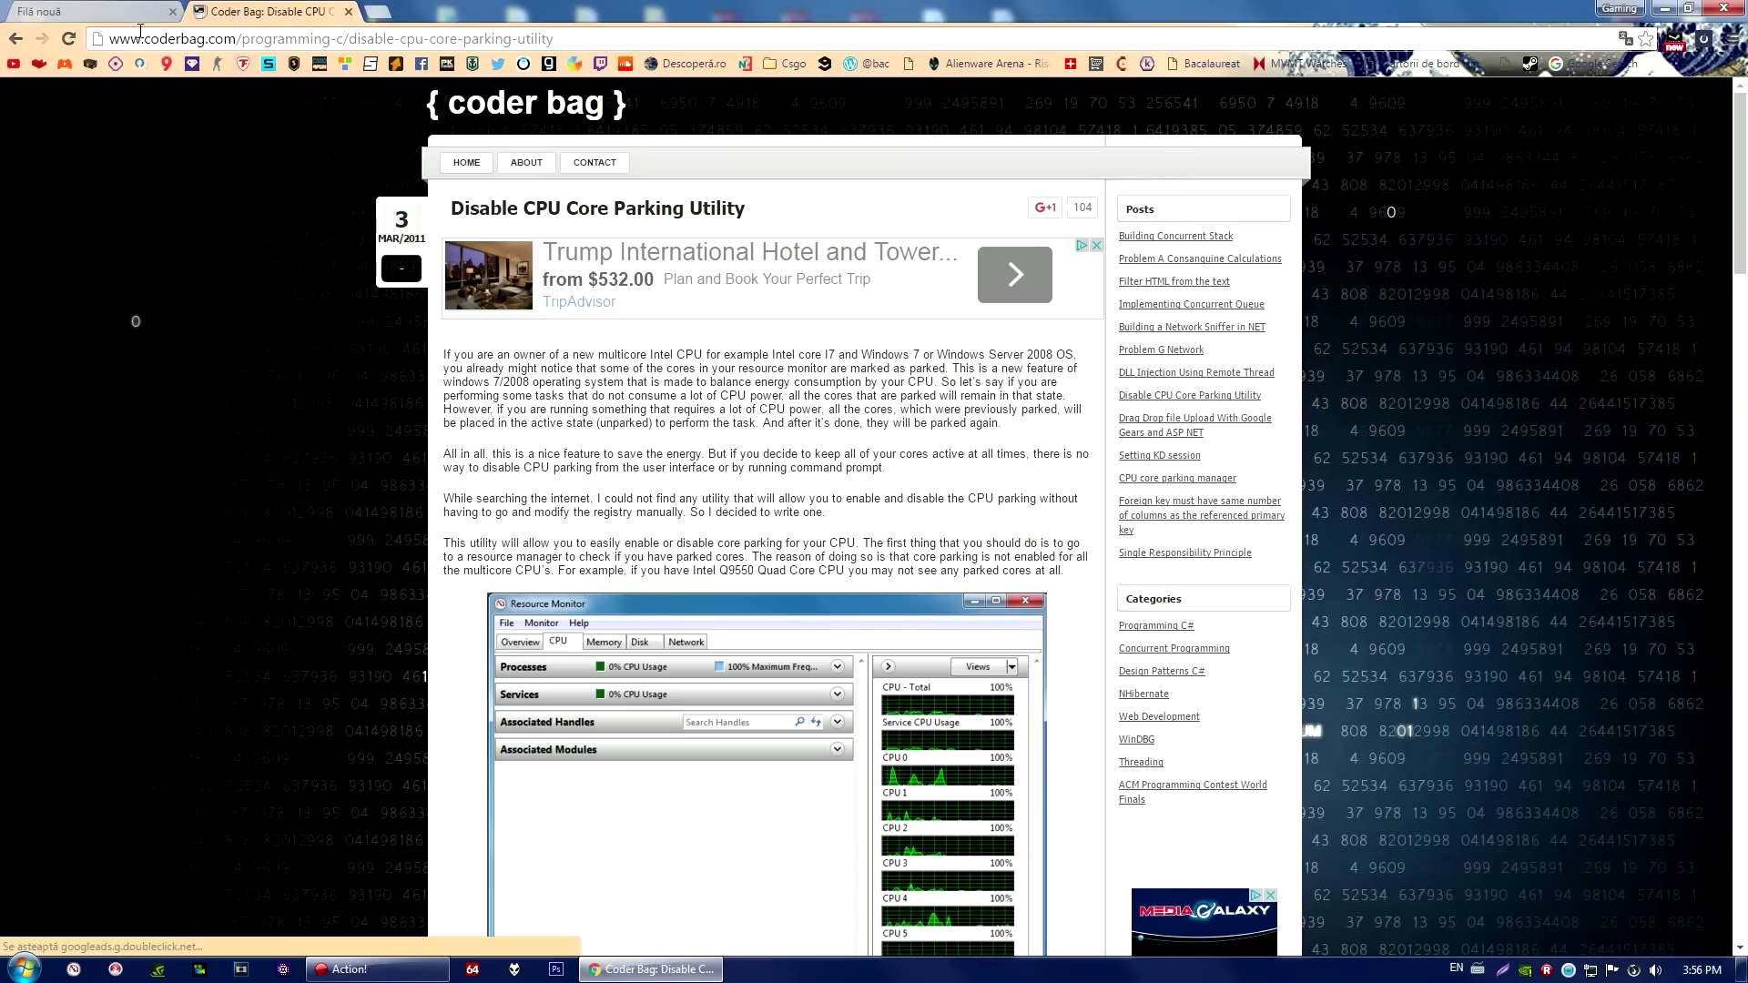
pyautogui.click(172, 11)
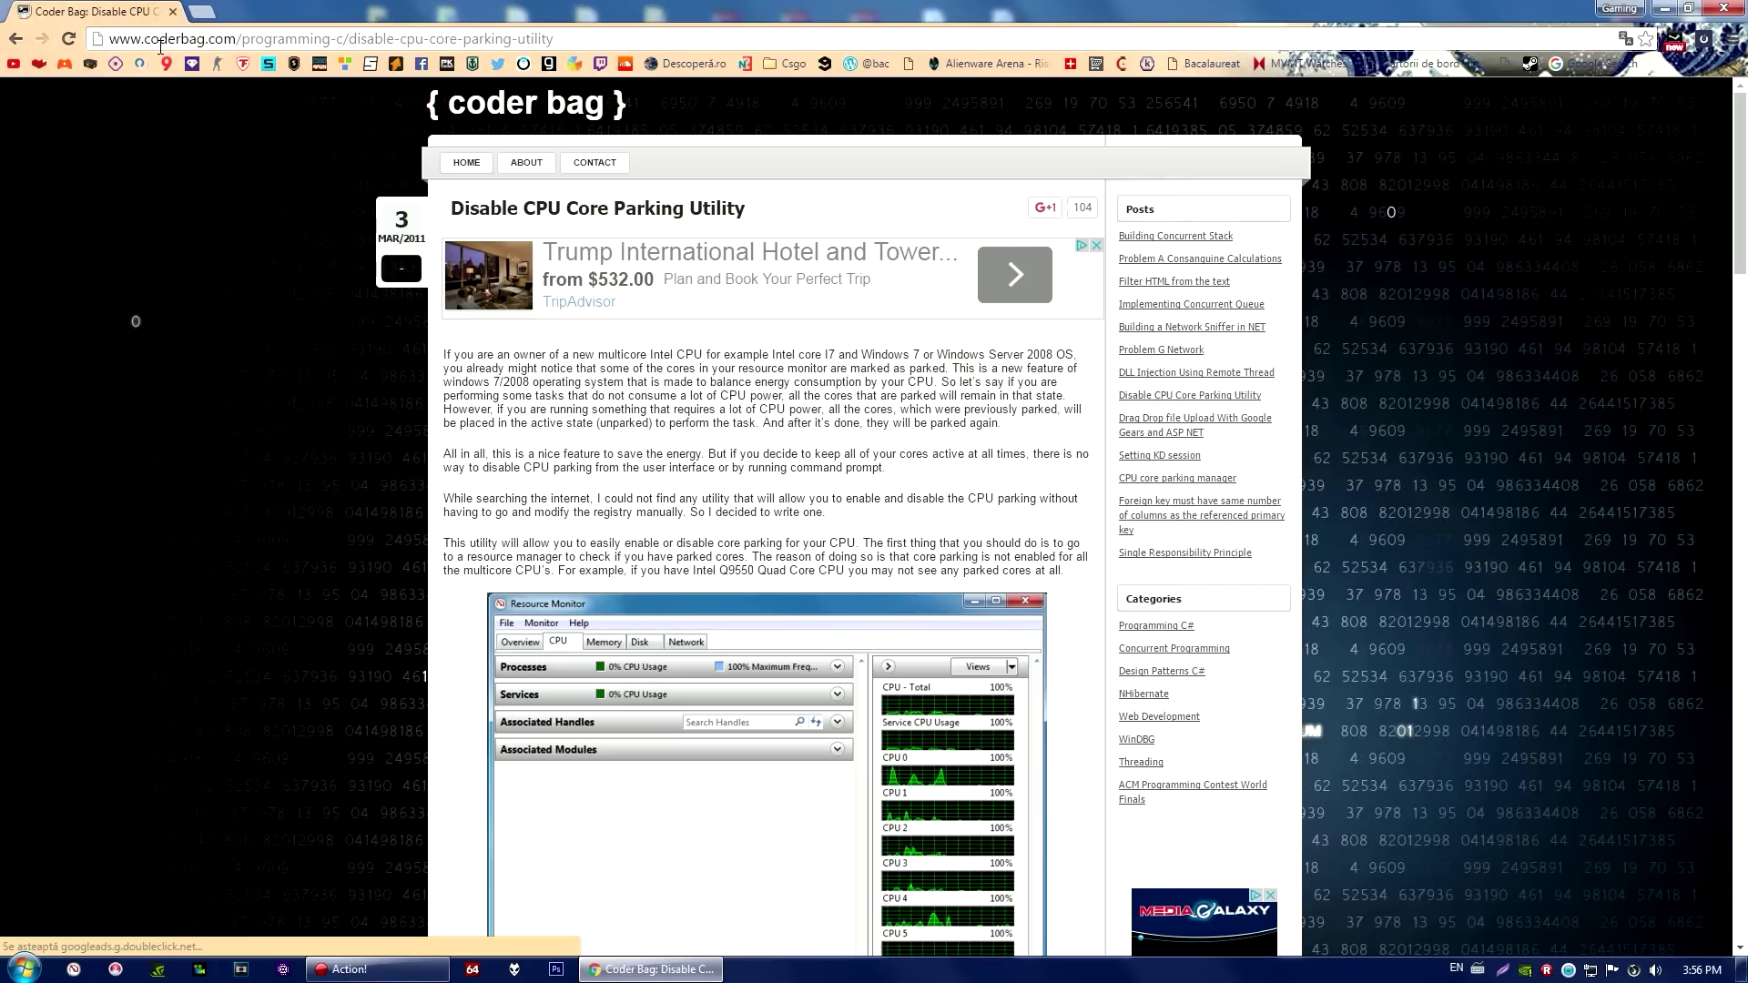
pyautogui.click(160, 45)
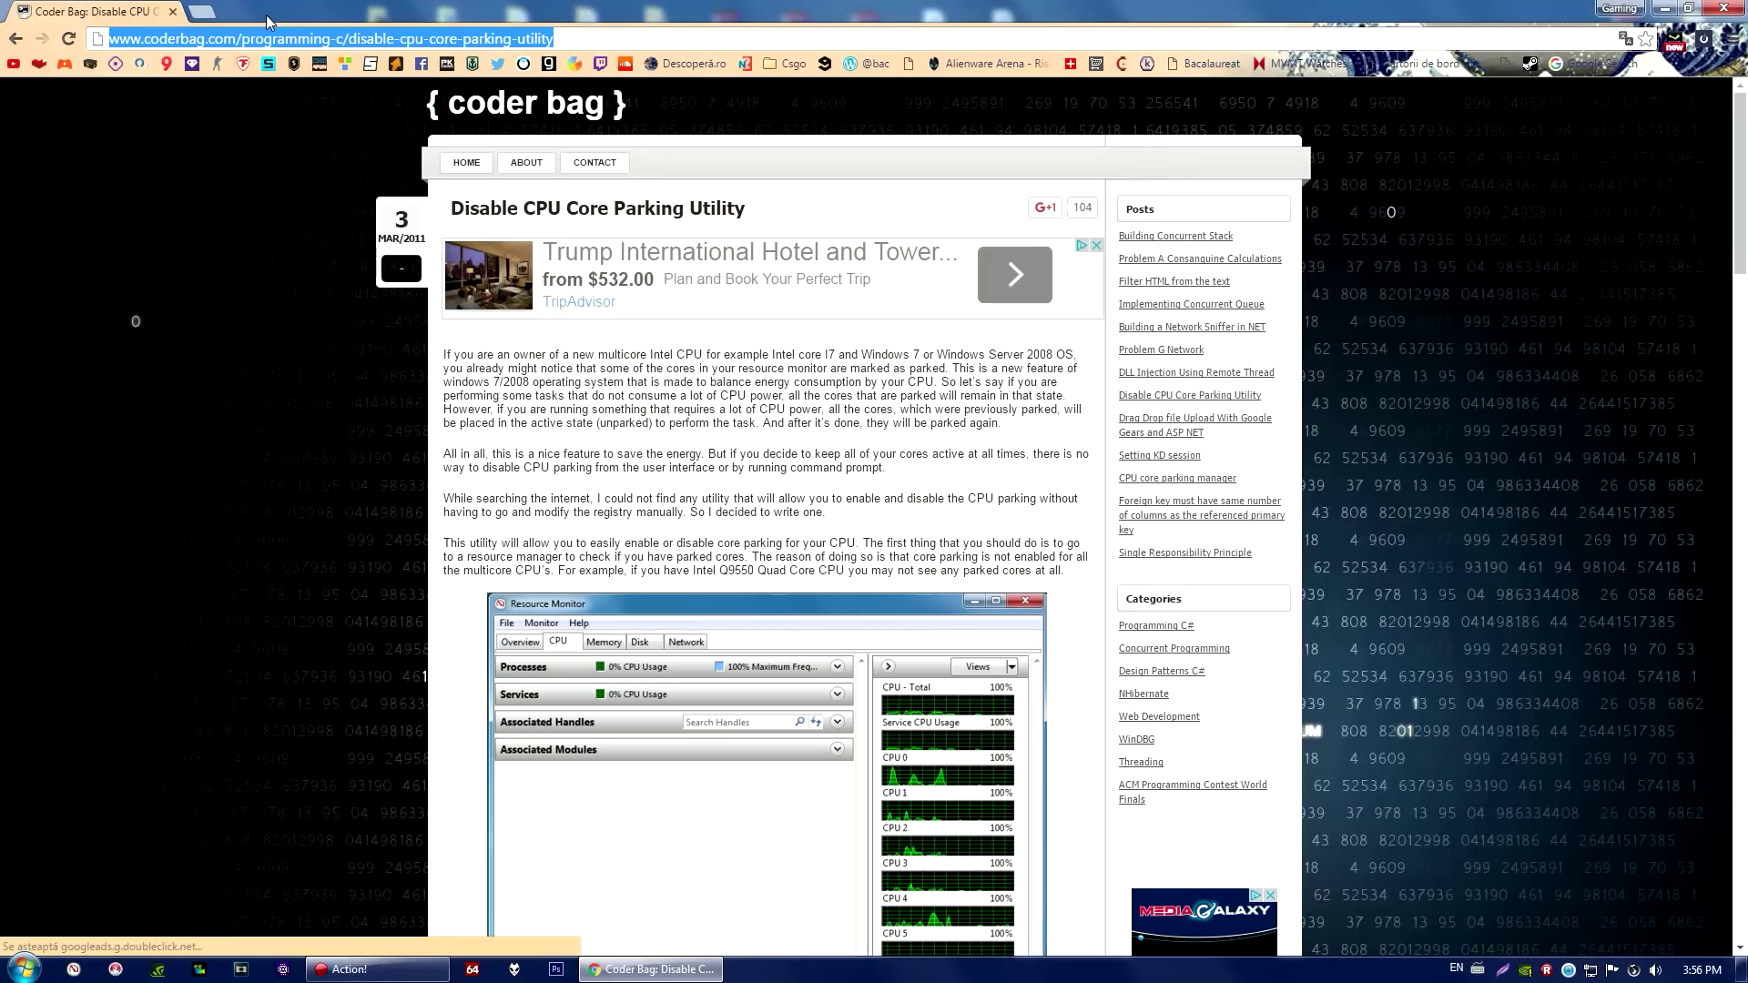
# Step: Download the application executable files of the core parking utility and dismiss the download notice
pyautogui.moveTo(1740, 202); pyautogui.dragTo(1632, 539)
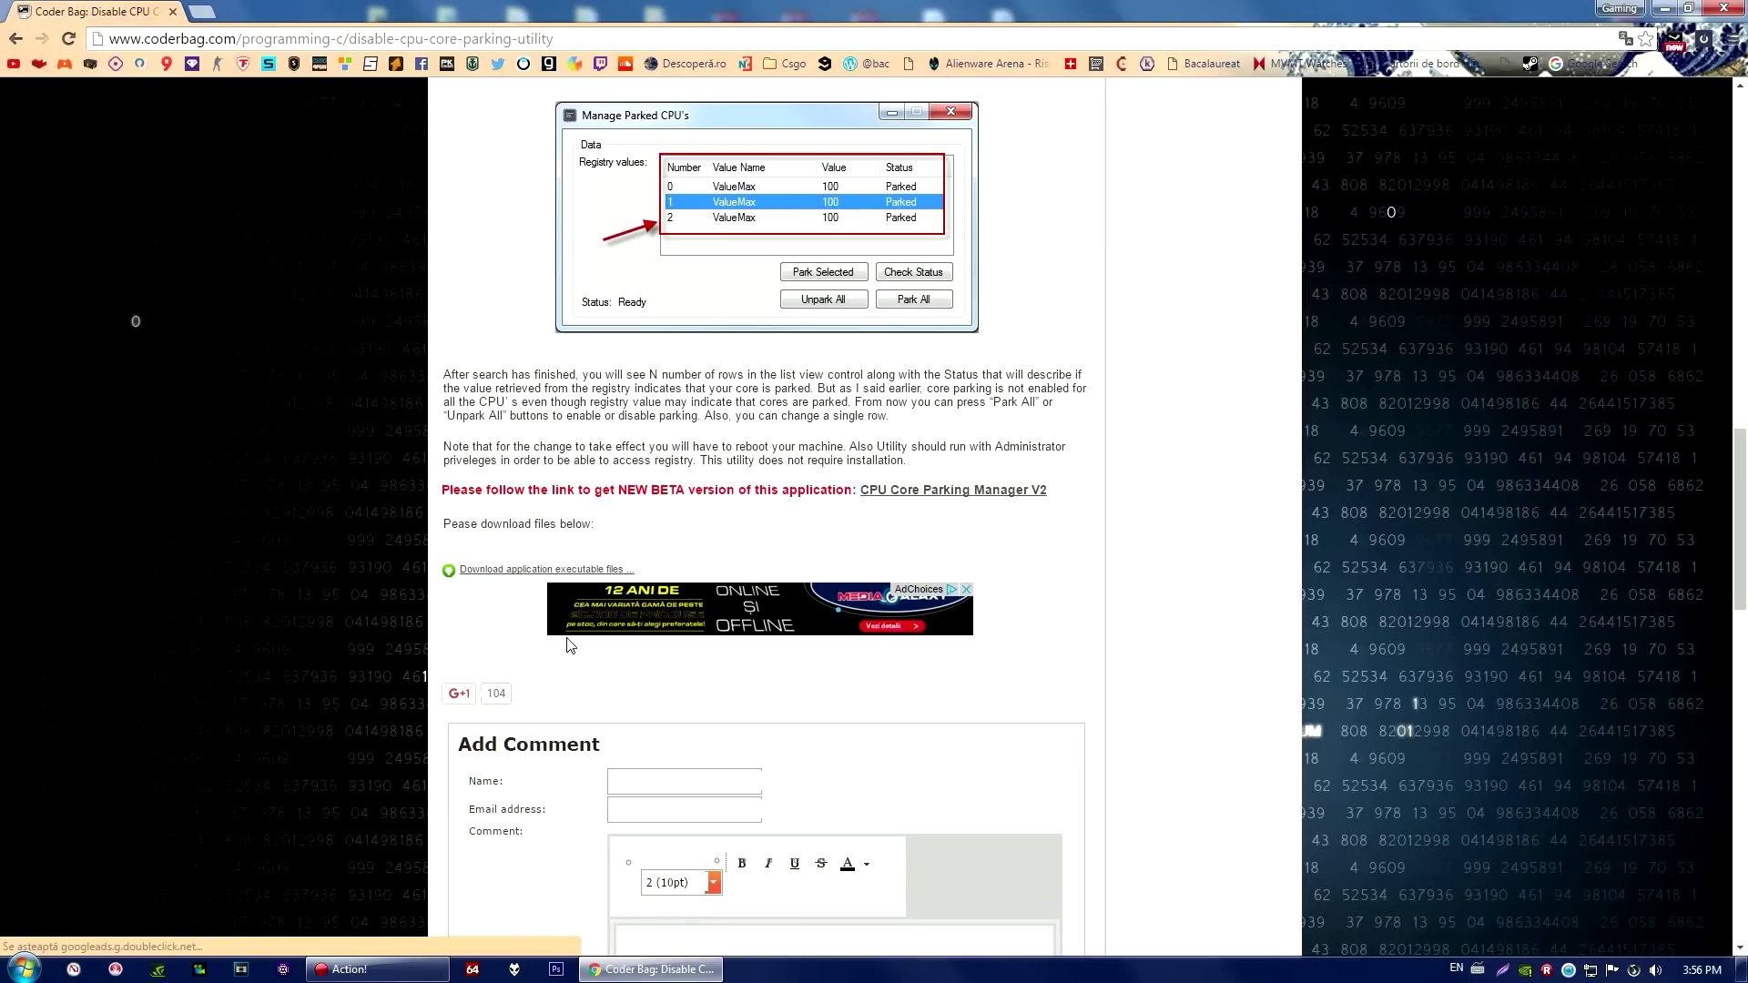
pyautogui.click(515, 584)
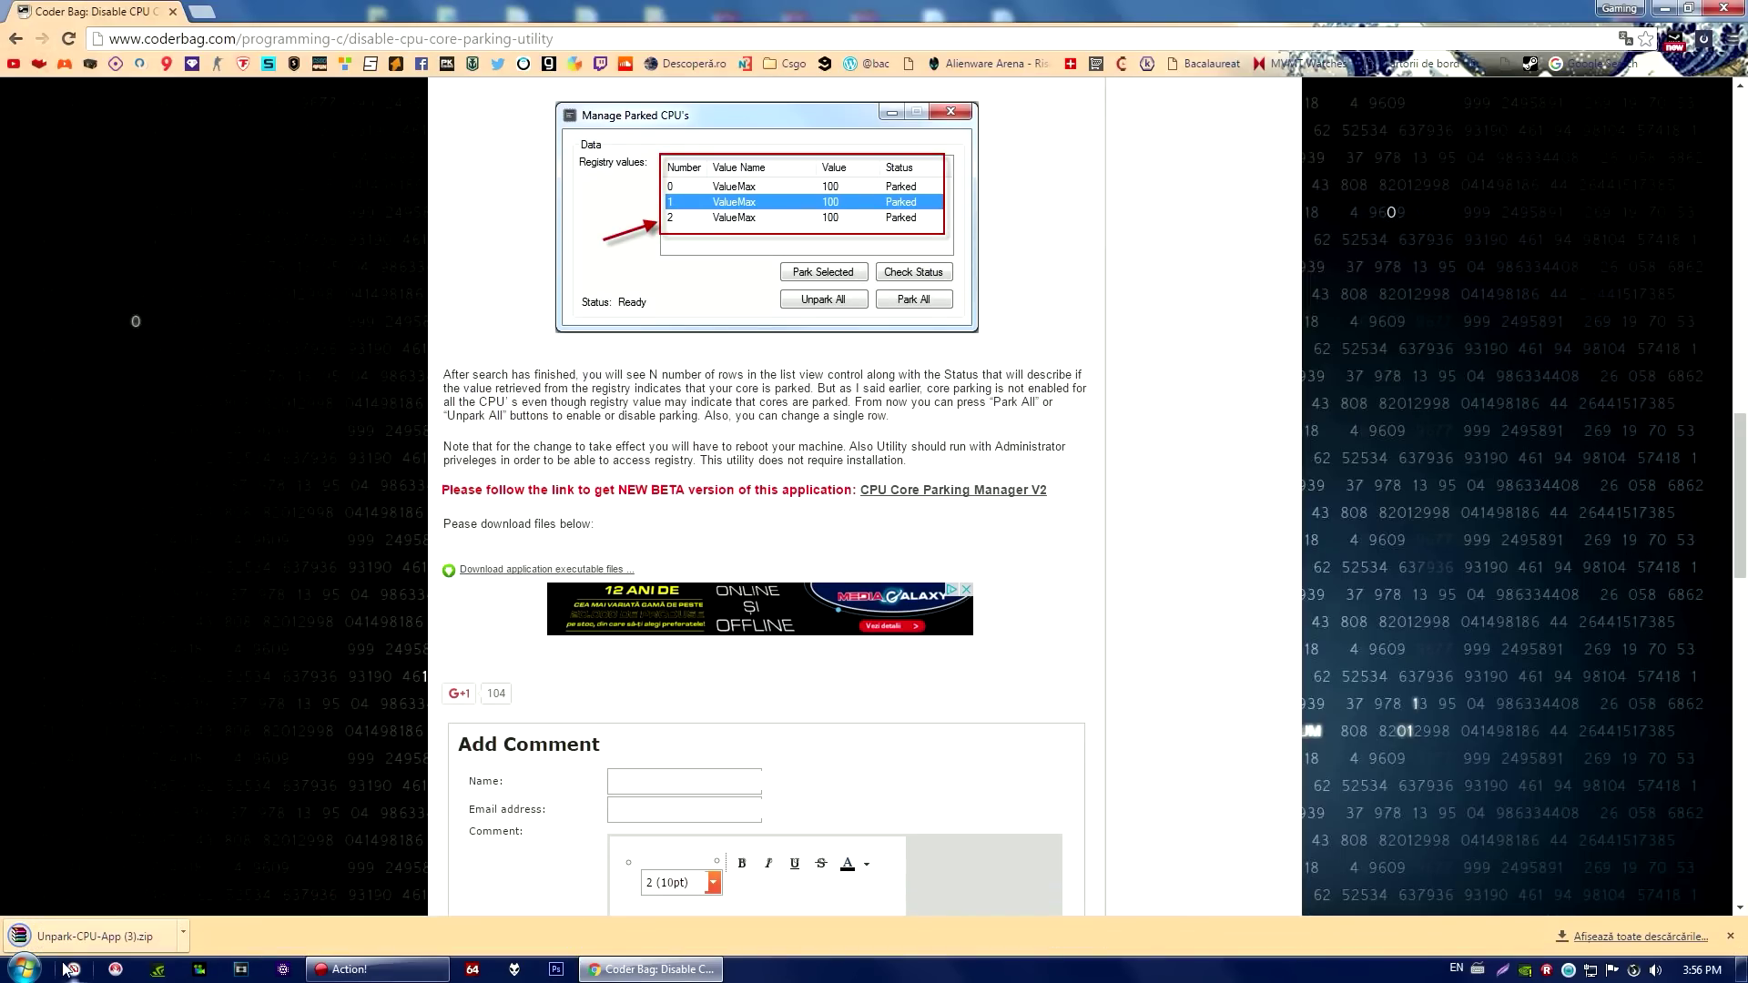
pyautogui.click(1730, 936)
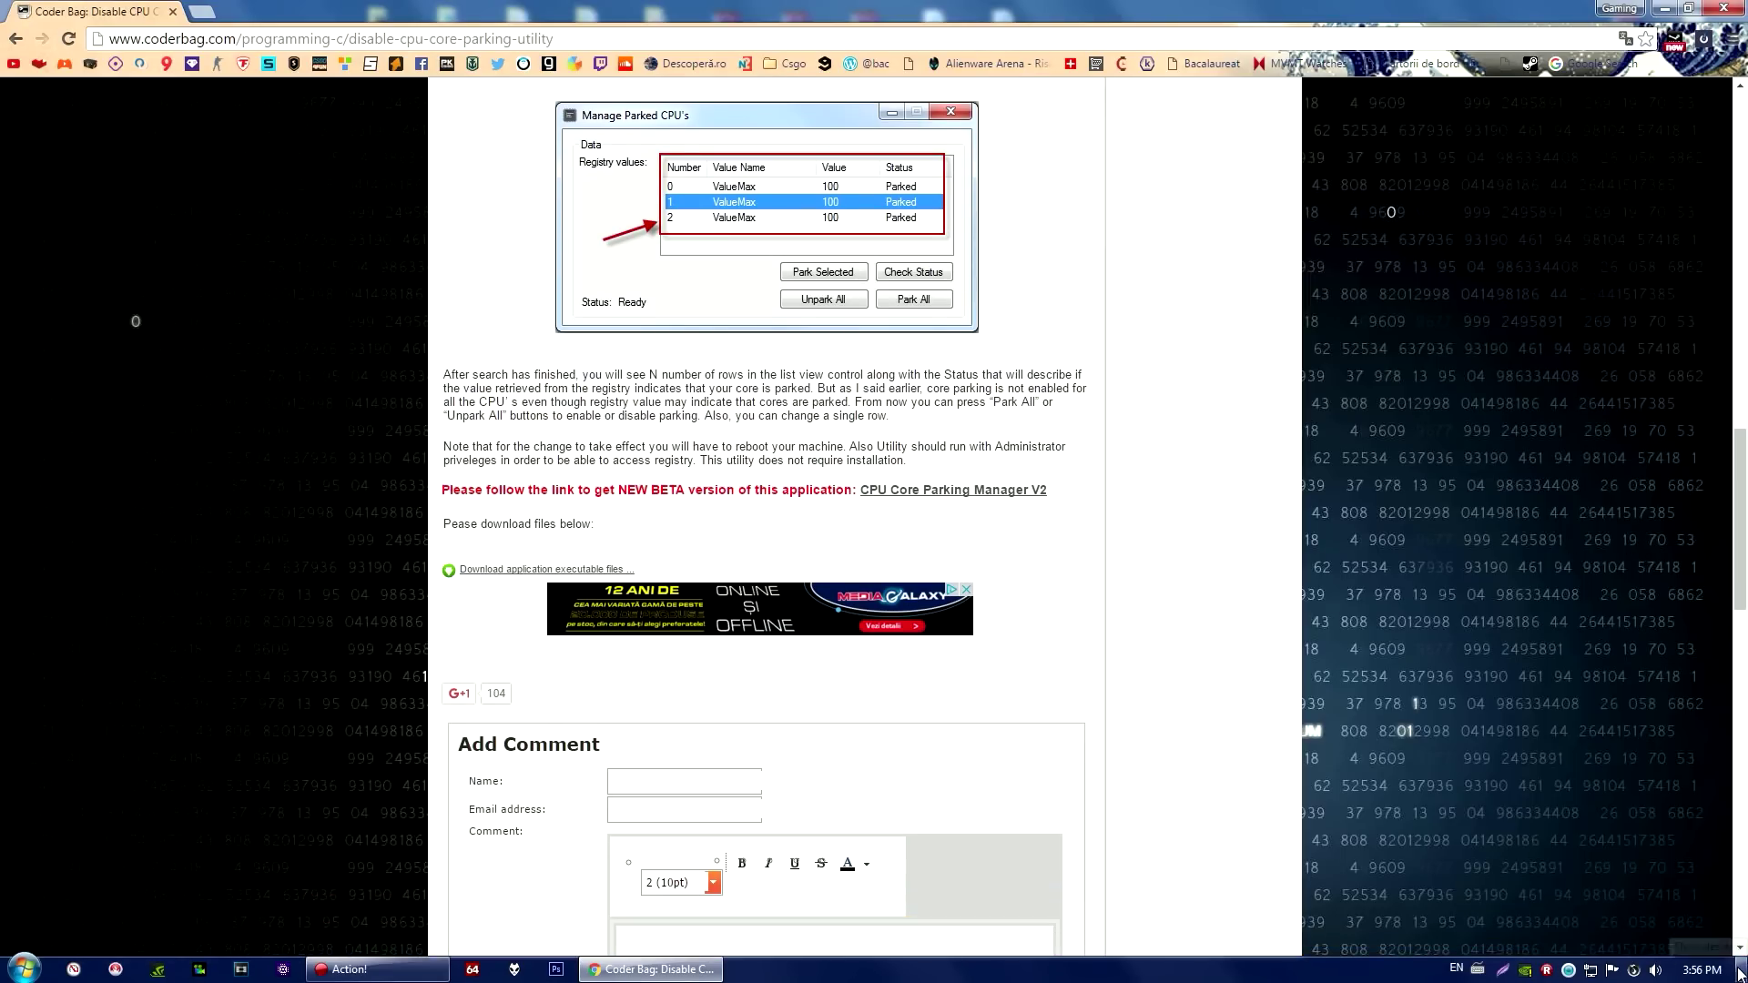
# Step: Show the desktop, open the downloaded Unpark-CPU-App (1) archive in WinRAR, and enter the folder containing the utility's files
pyautogui.click(1739, 972)
pyautogui.moveTo(530, 305); pyautogui.dragTo(683, 521)
pyautogui.moveTo(530, 361); pyautogui.dragTo(671, 465)
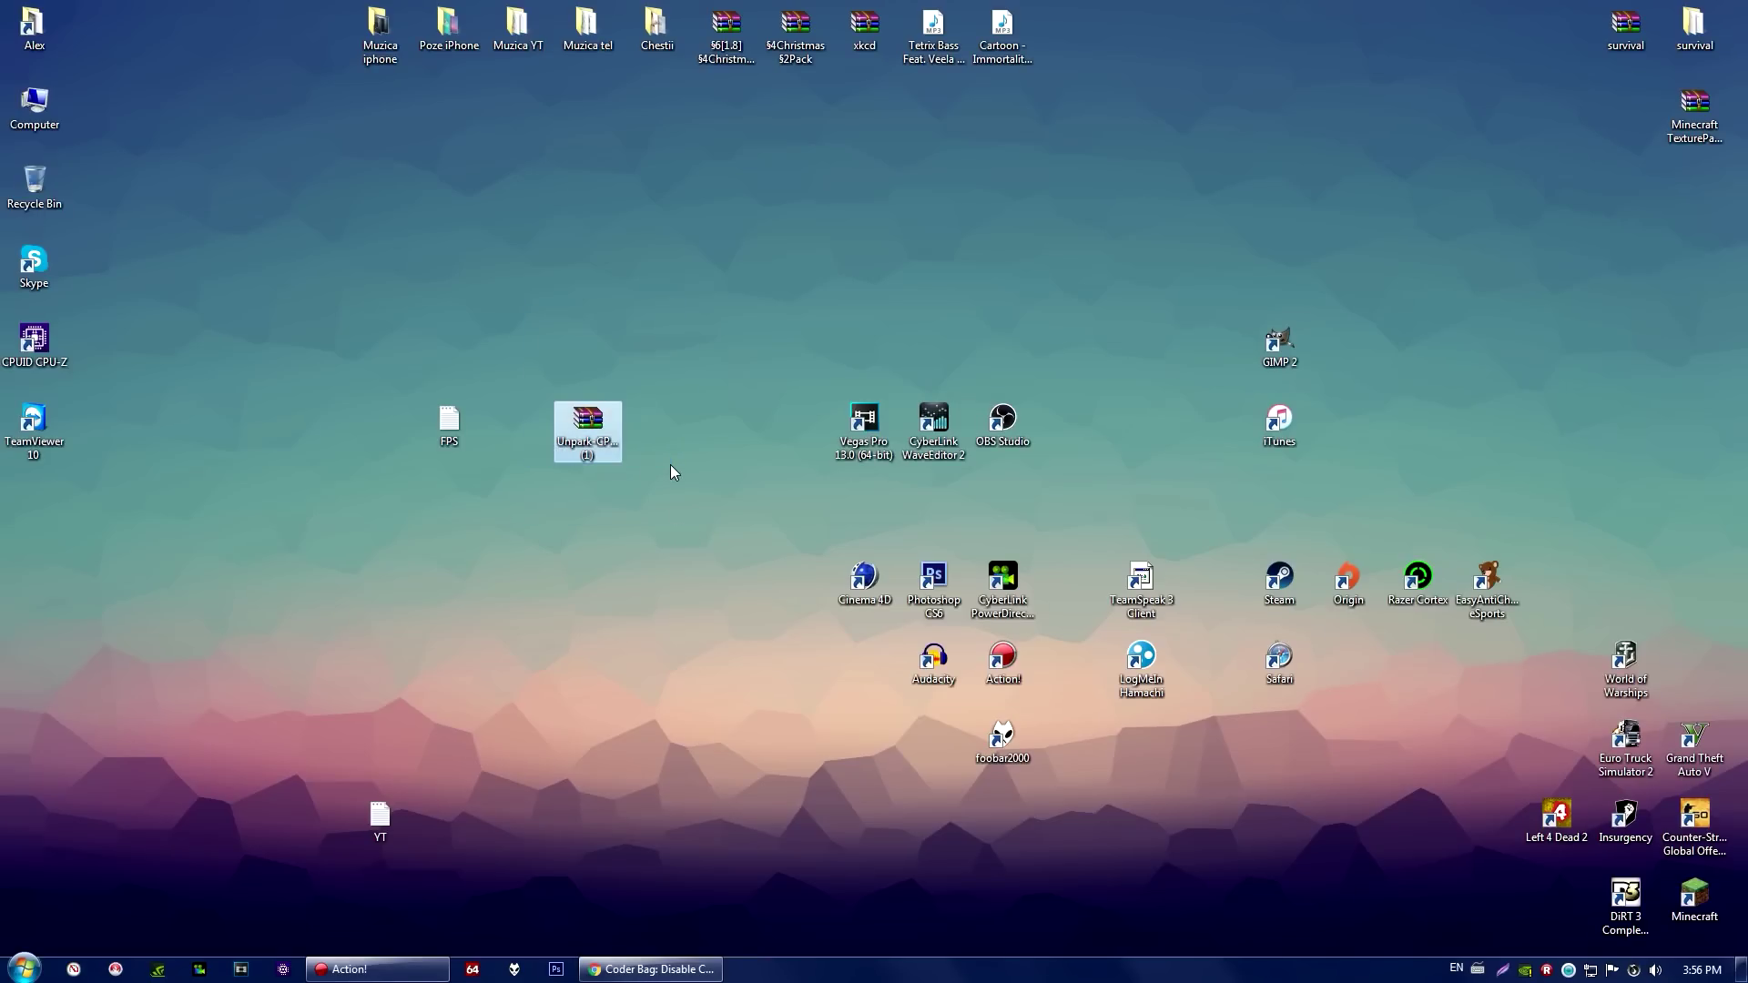
pyautogui.doubleClick(586, 430)
pyautogui.doubleClick(395, 419)
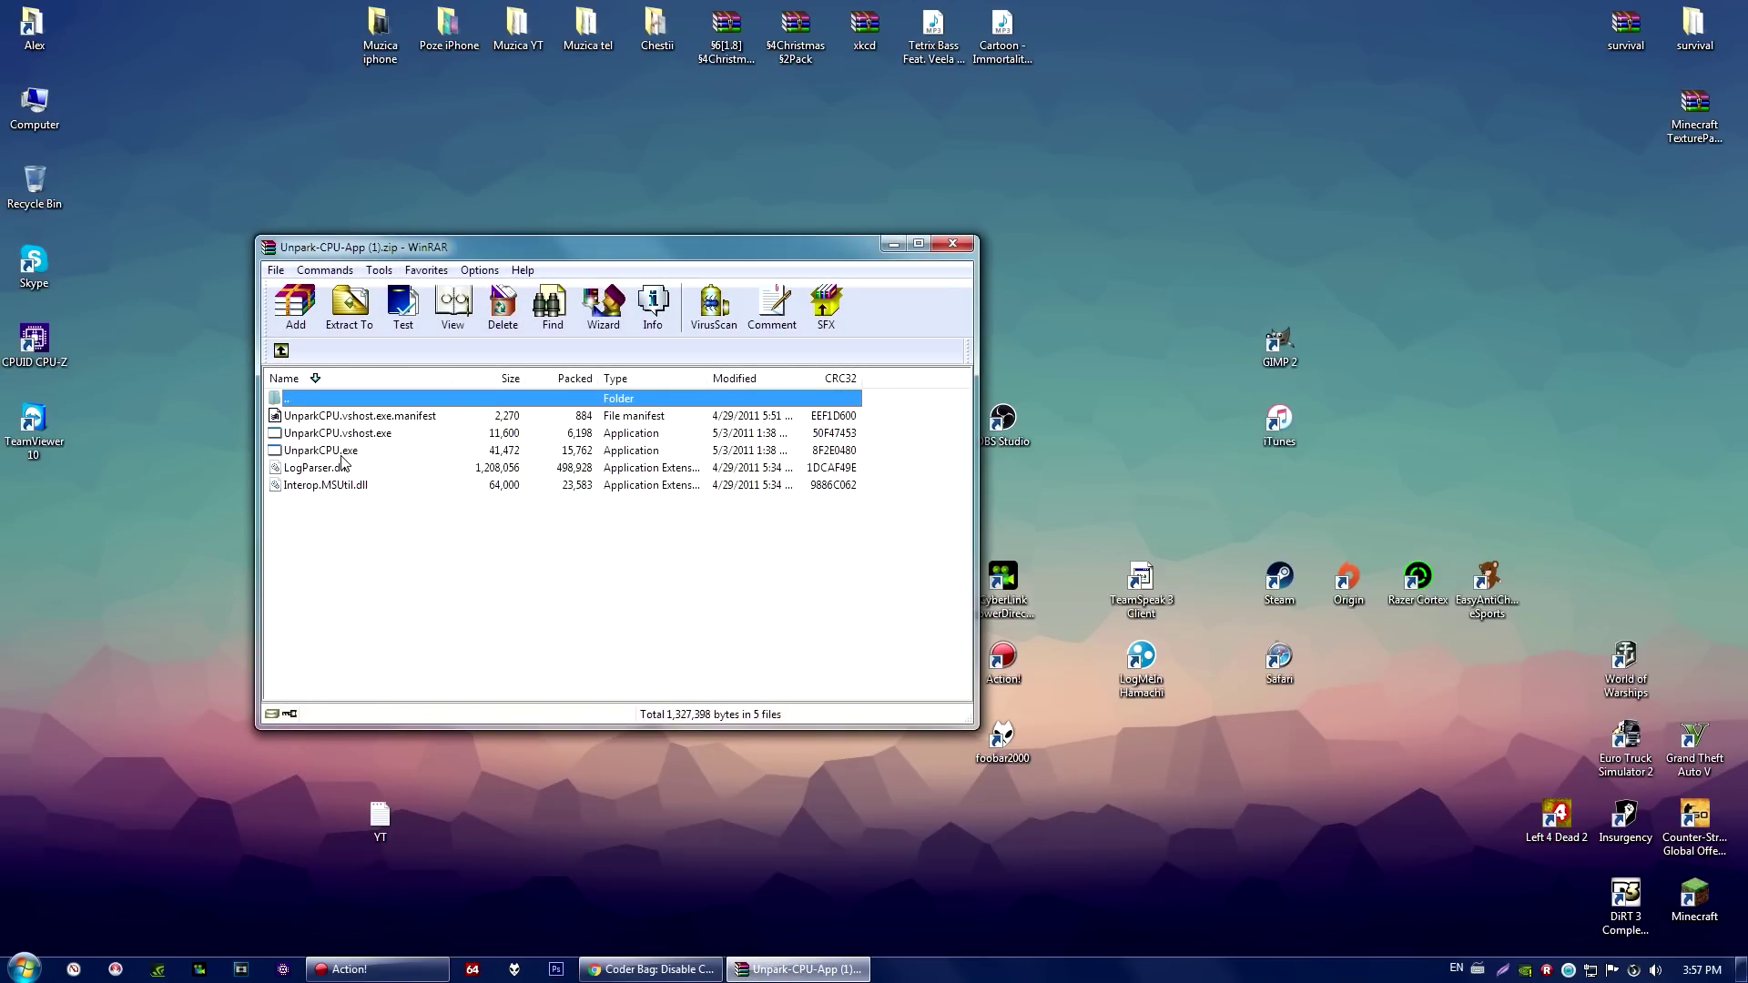
# Step: Launch UnparkCPU.exe, close the archive, and check the parking status of the CPU cores
pyautogui.doubleClick(366, 450)
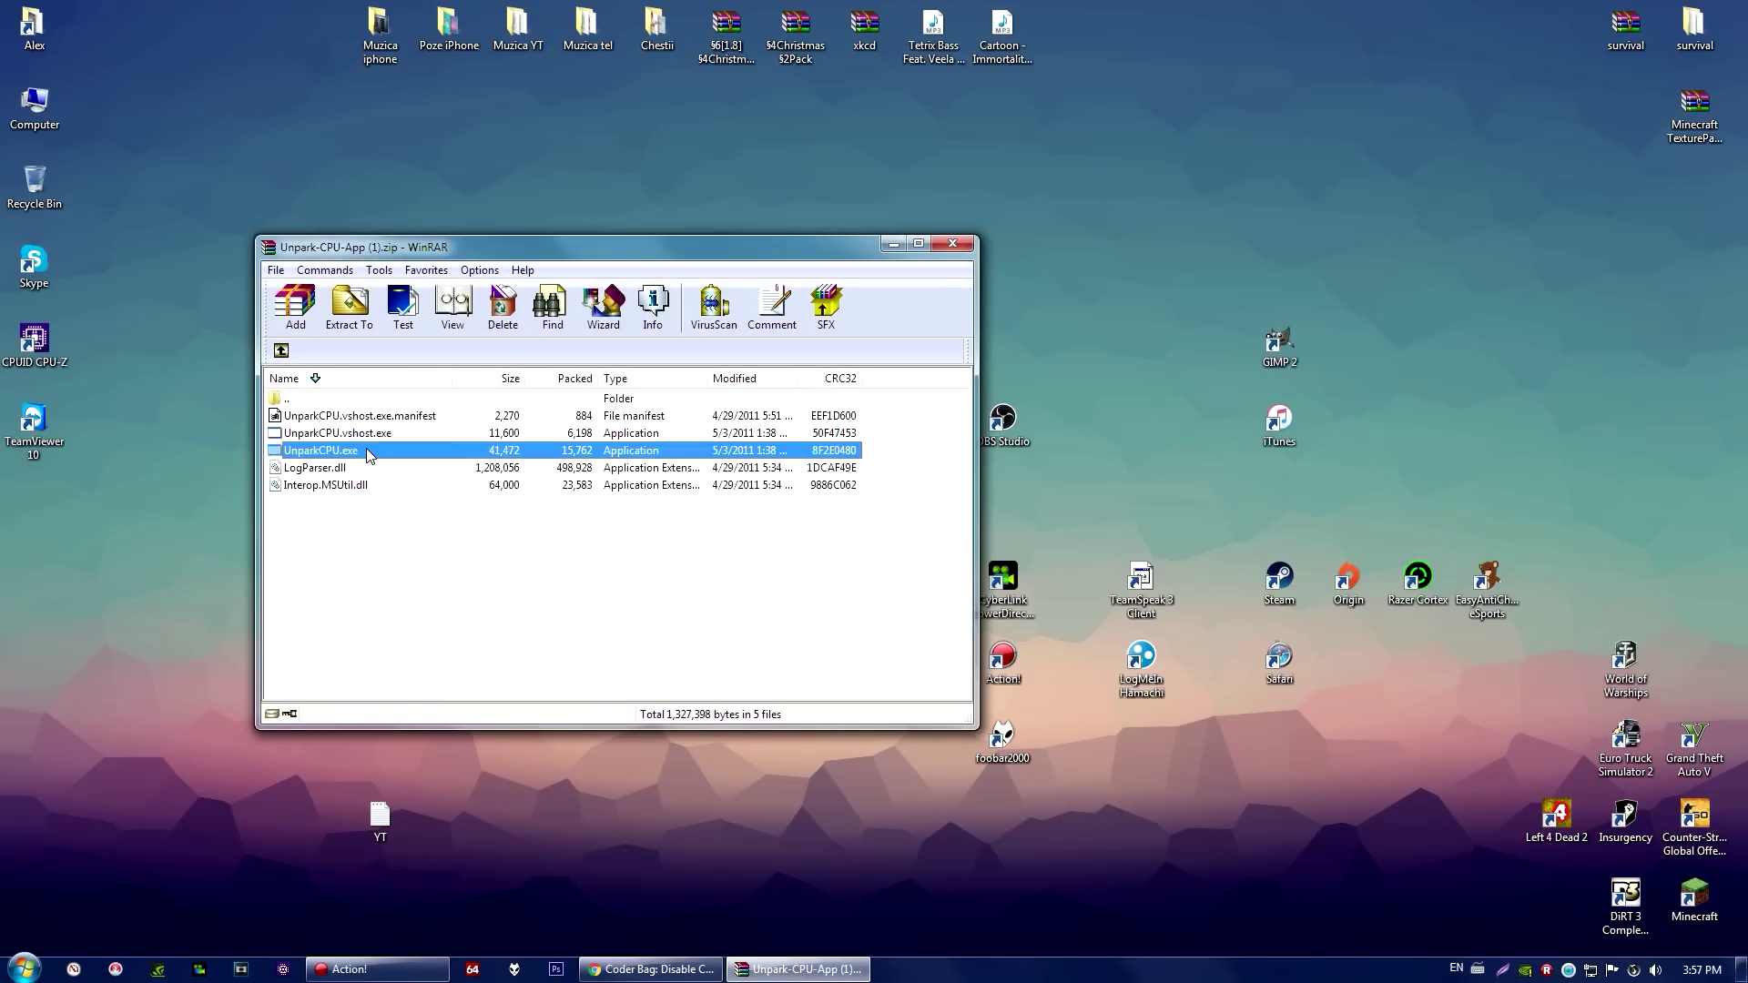
pyautogui.click(956, 246)
pyautogui.moveTo(390, 184); pyautogui.dragTo(812, 165)
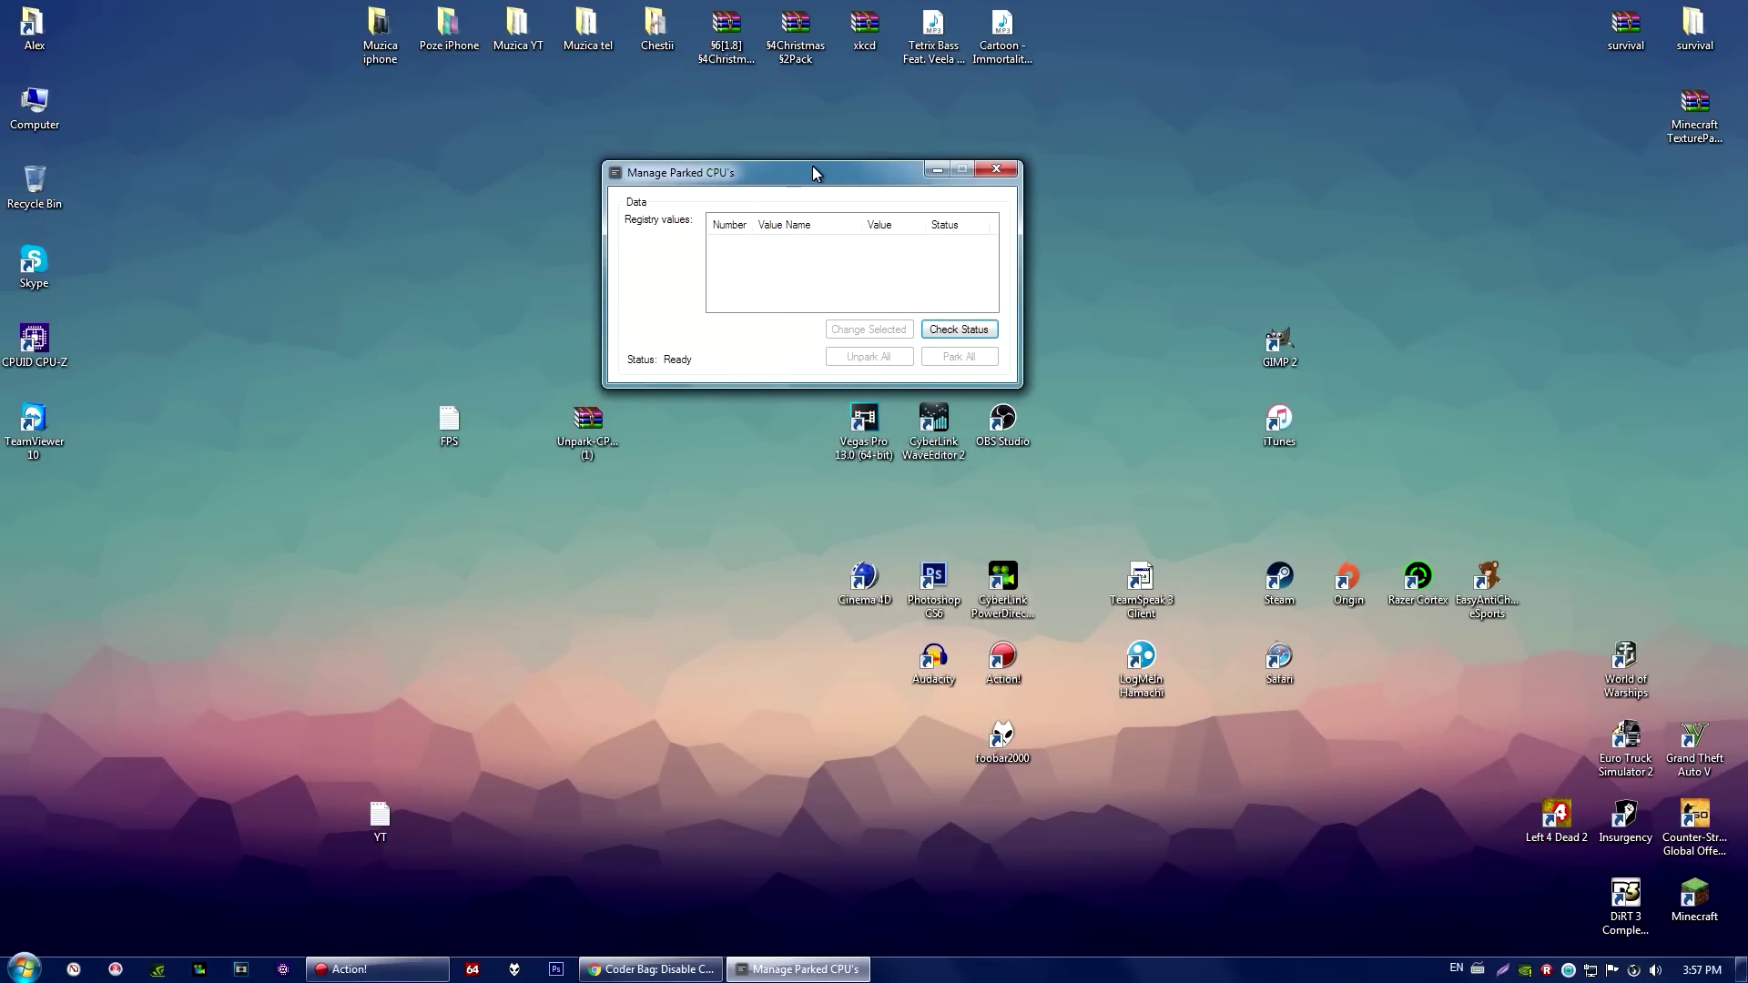
pyautogui.click(952, 331)
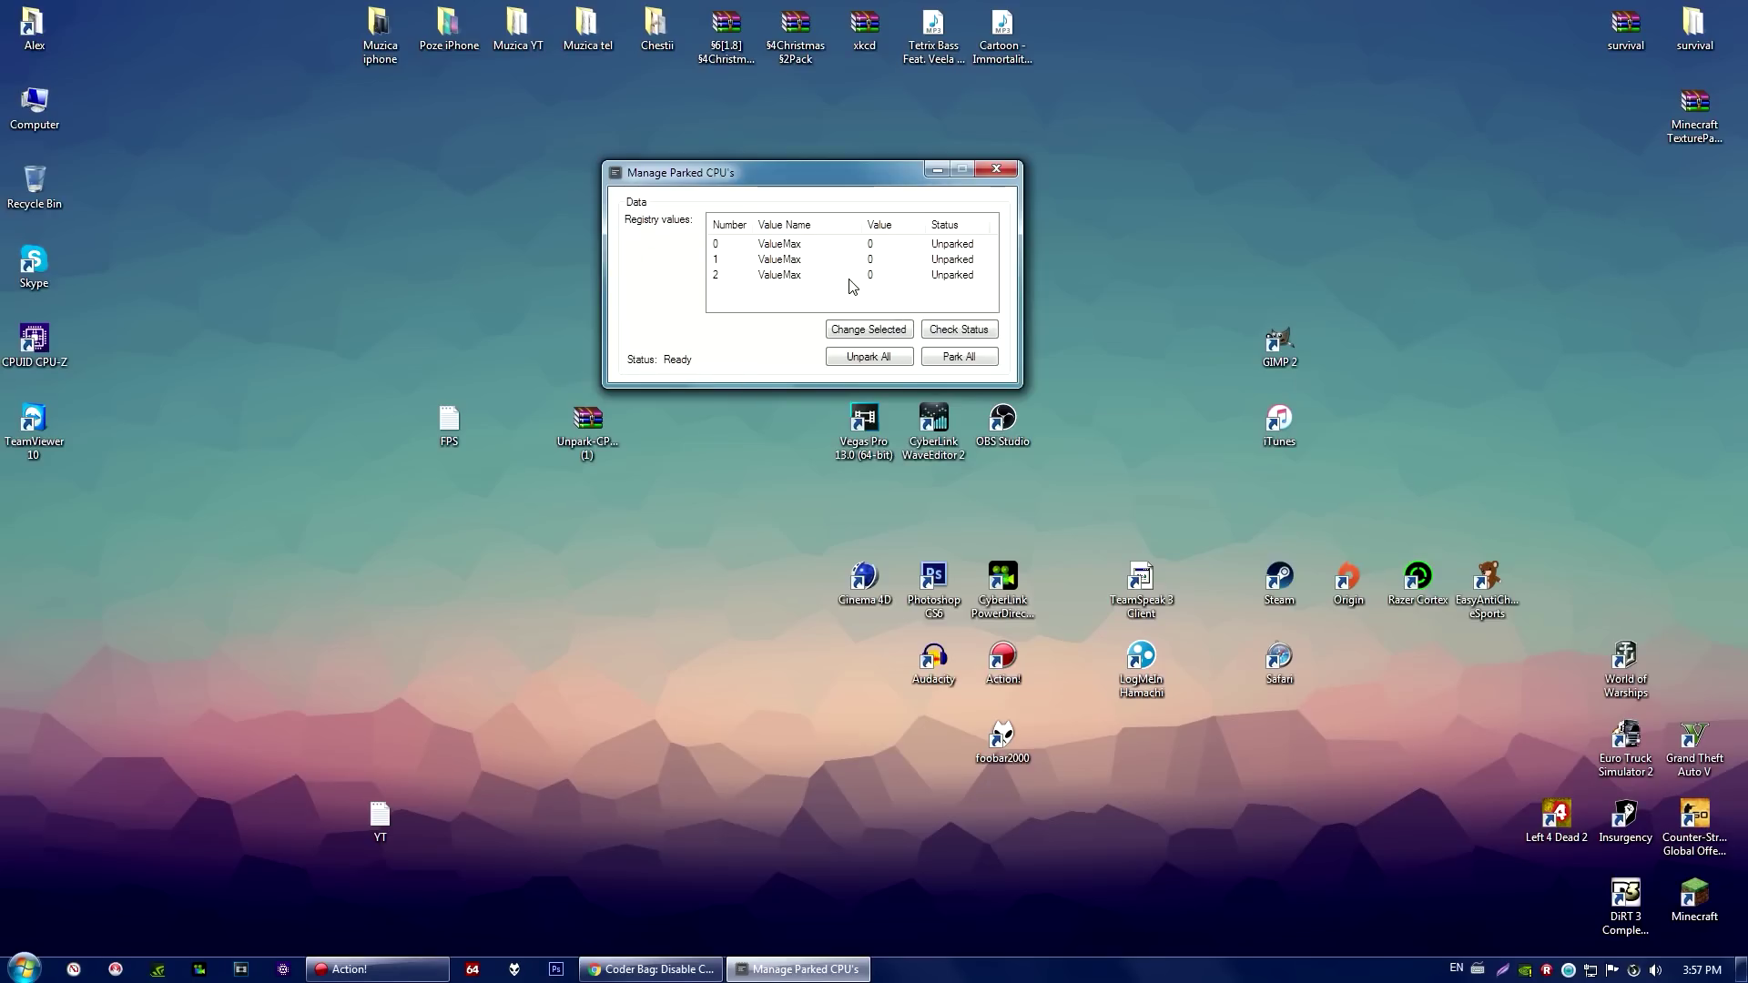
pyautogui.moveTo(814, 181); pyautogui.dragTo(759, 230)
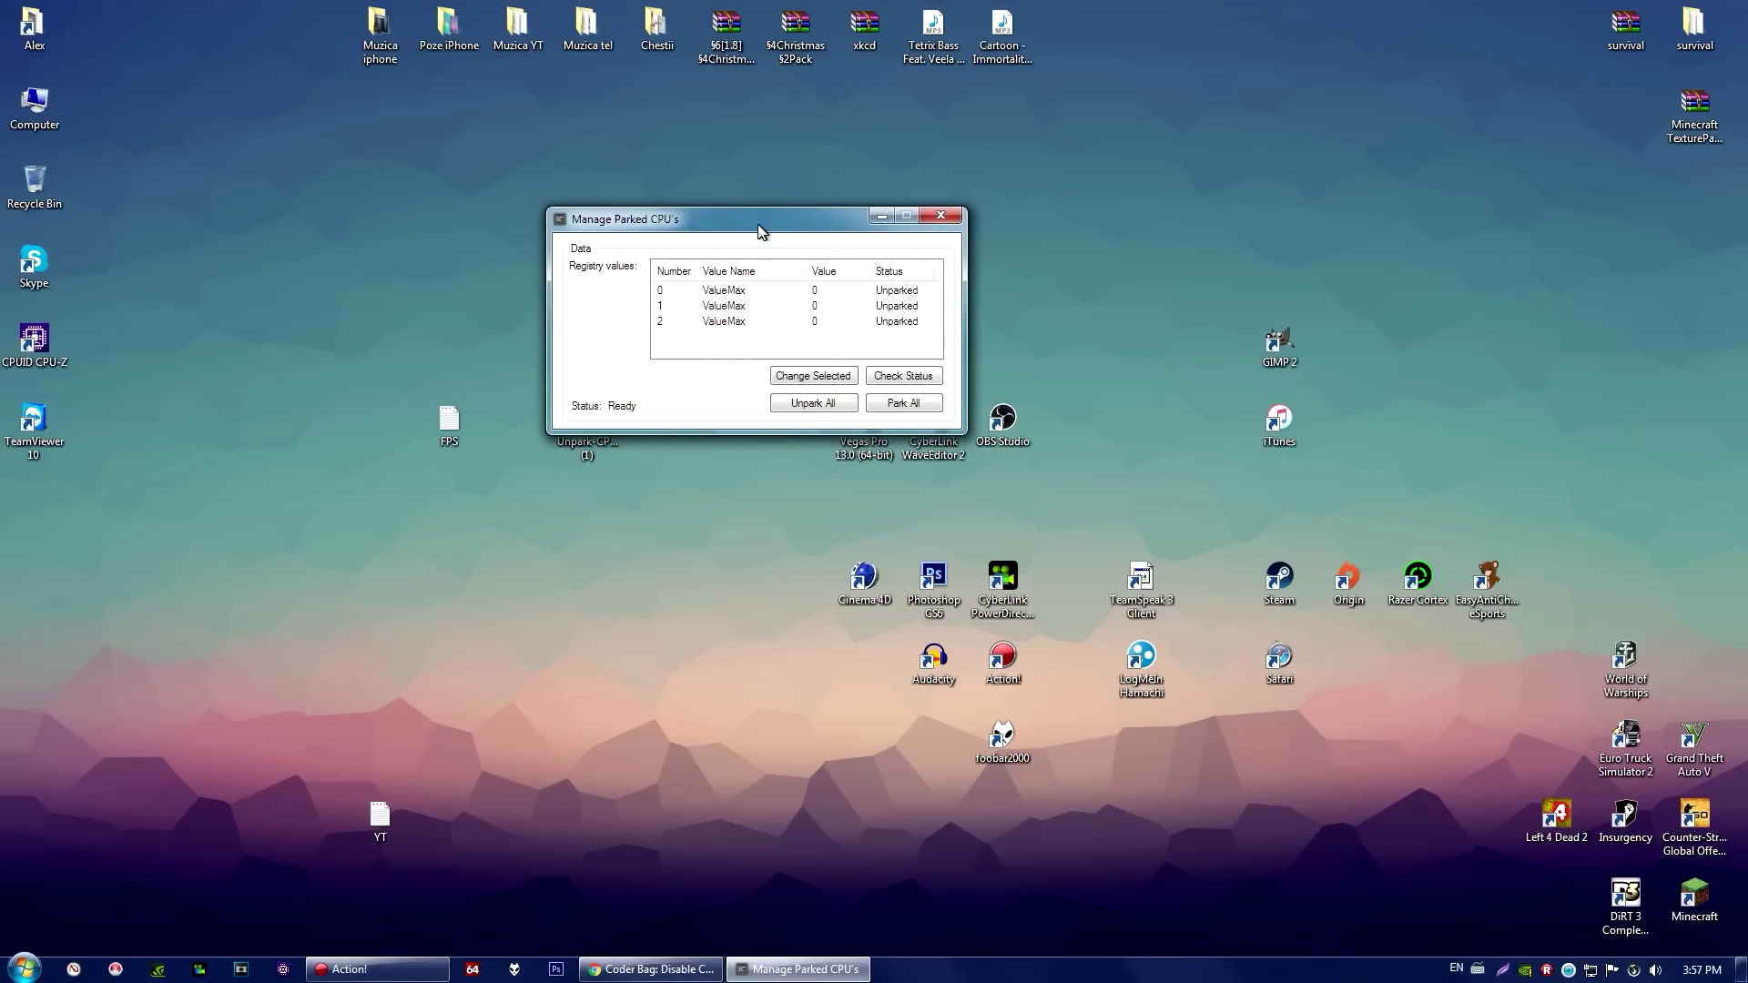
# Step: Compare the utility's registry values with the parked-core example on the Chrome web page, then close Chrome
pyautogui.click(673, 972)
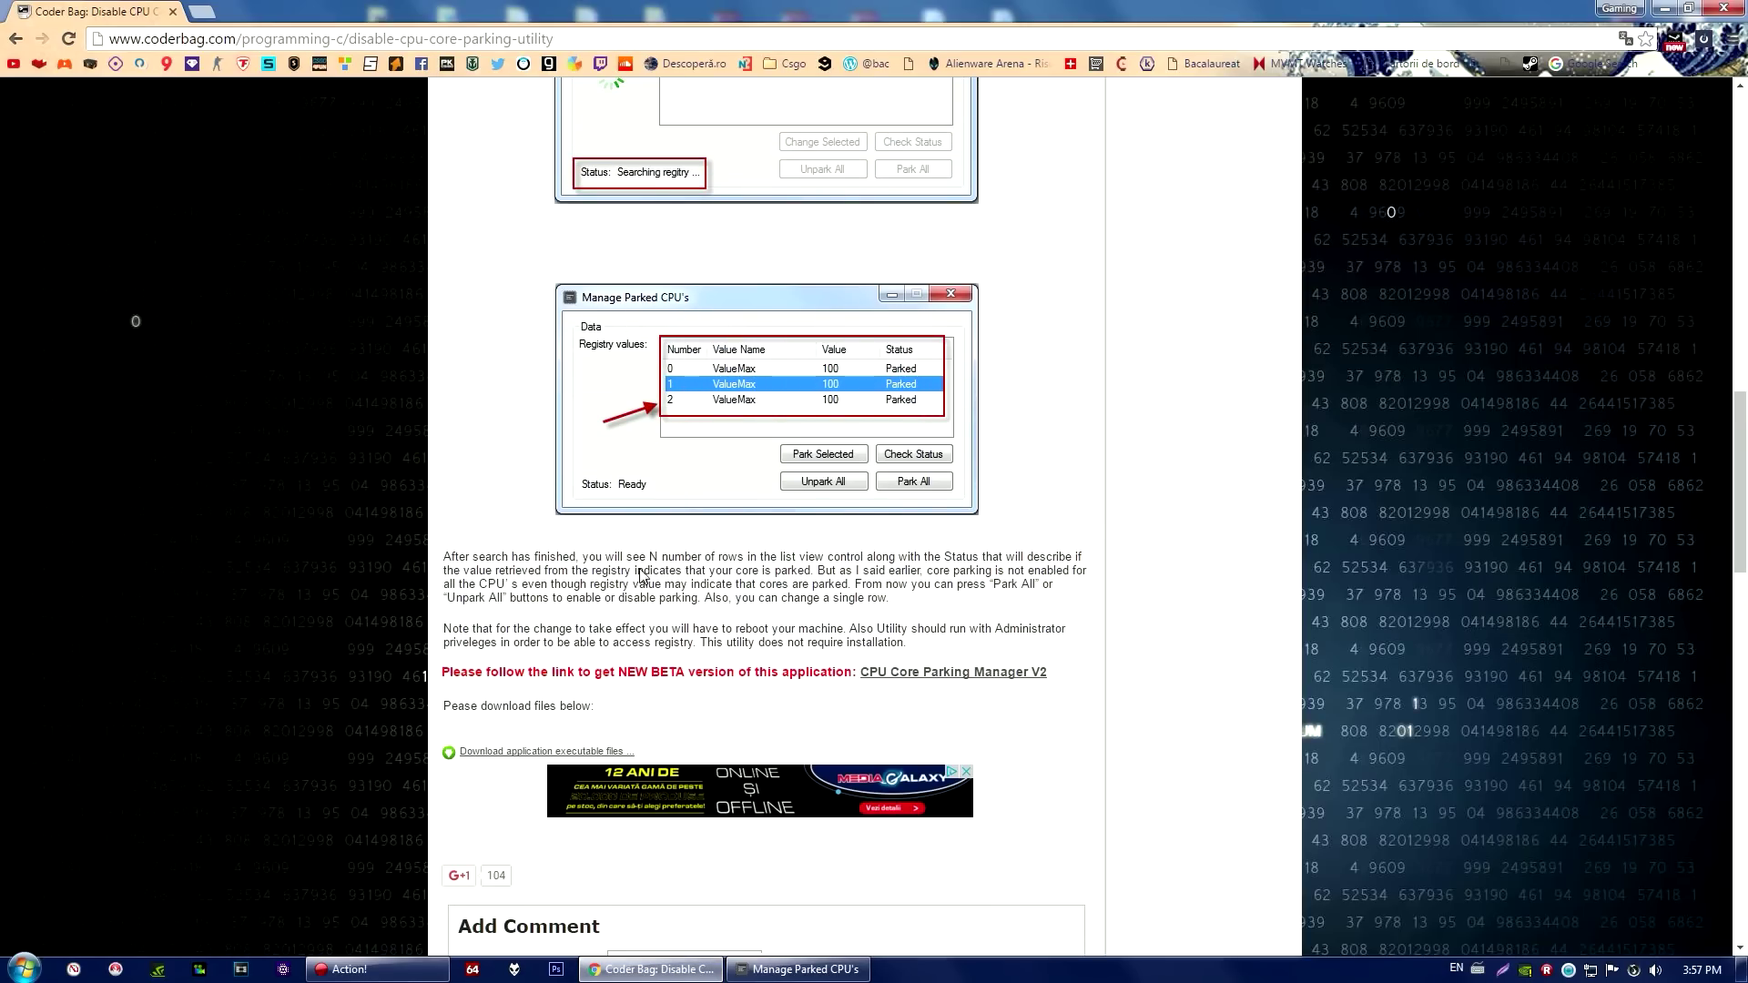
pyautogui.click(799, 969)
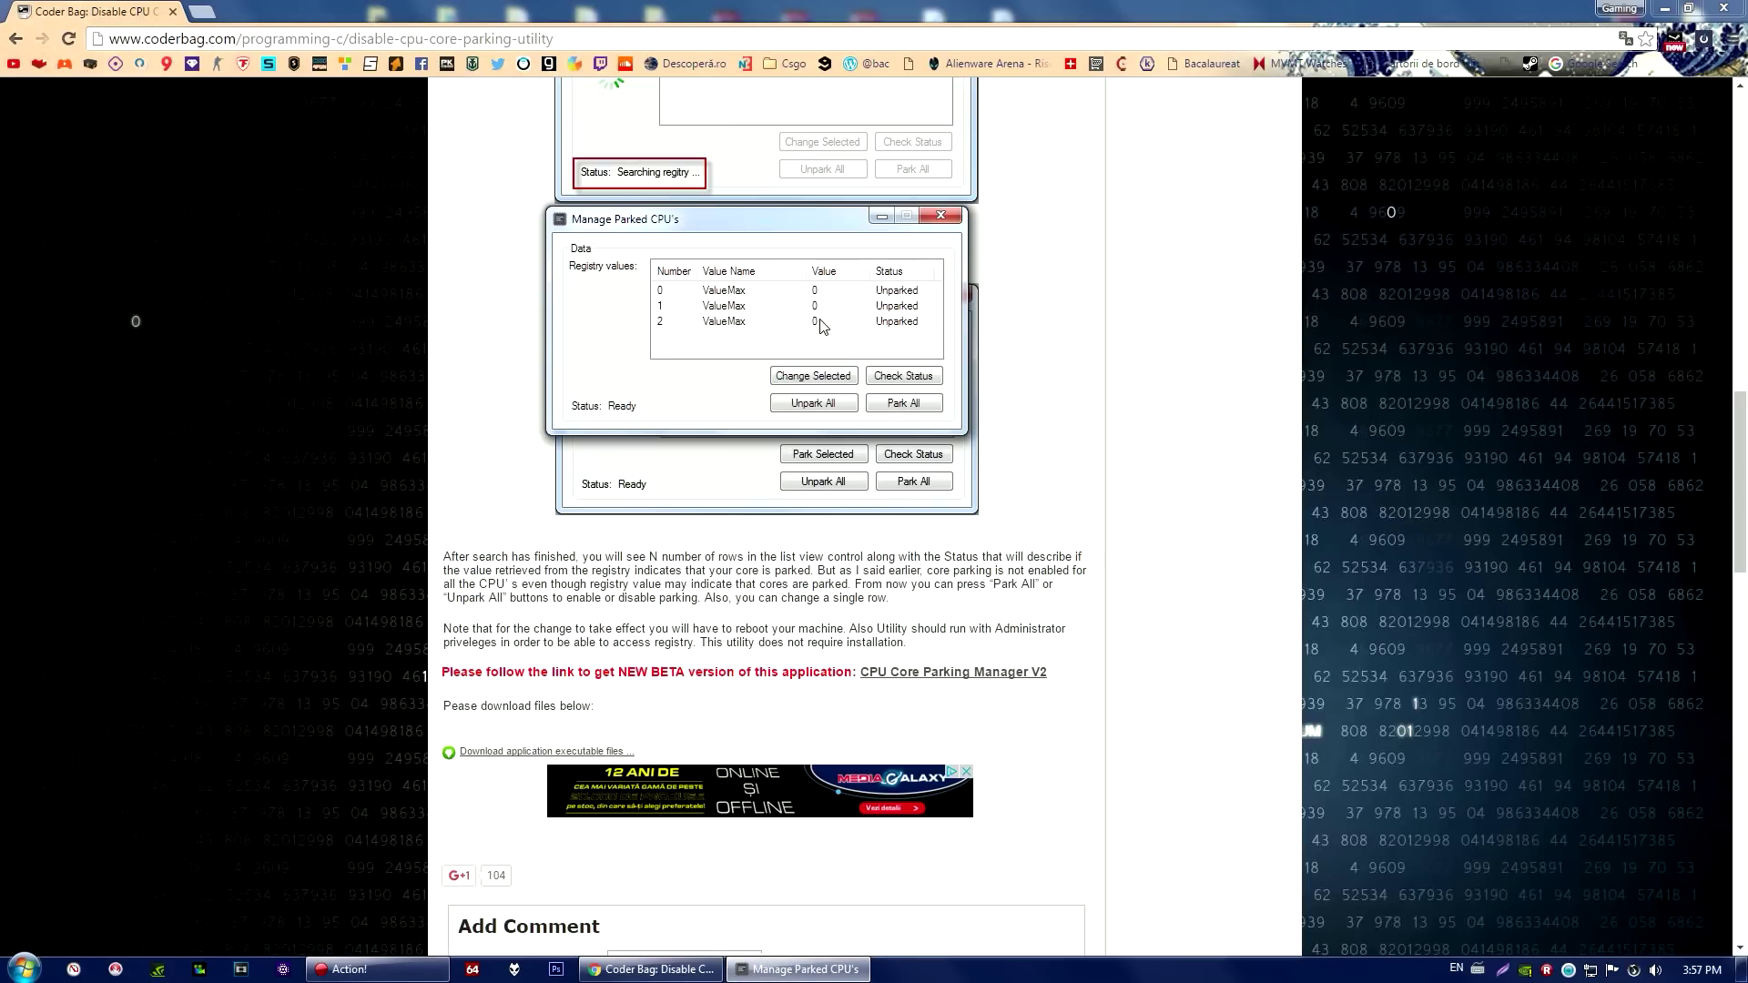
pyautogui.click(993, 286)
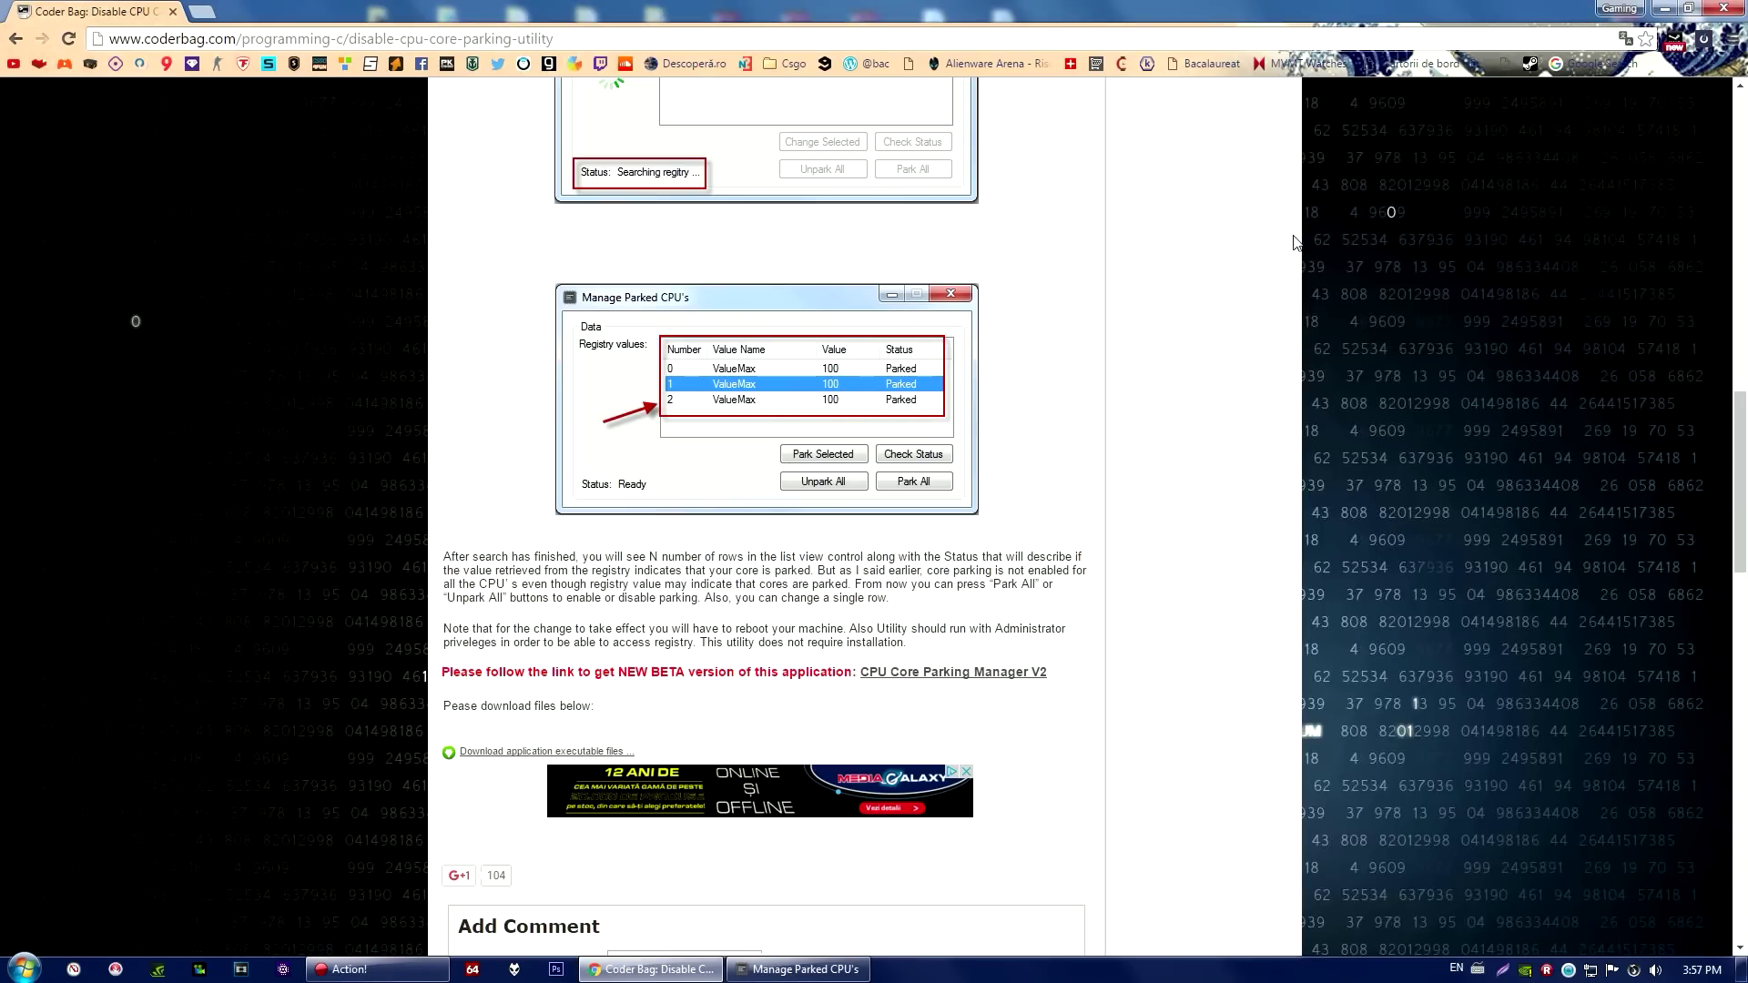
pyautogui.click(1723, 8)
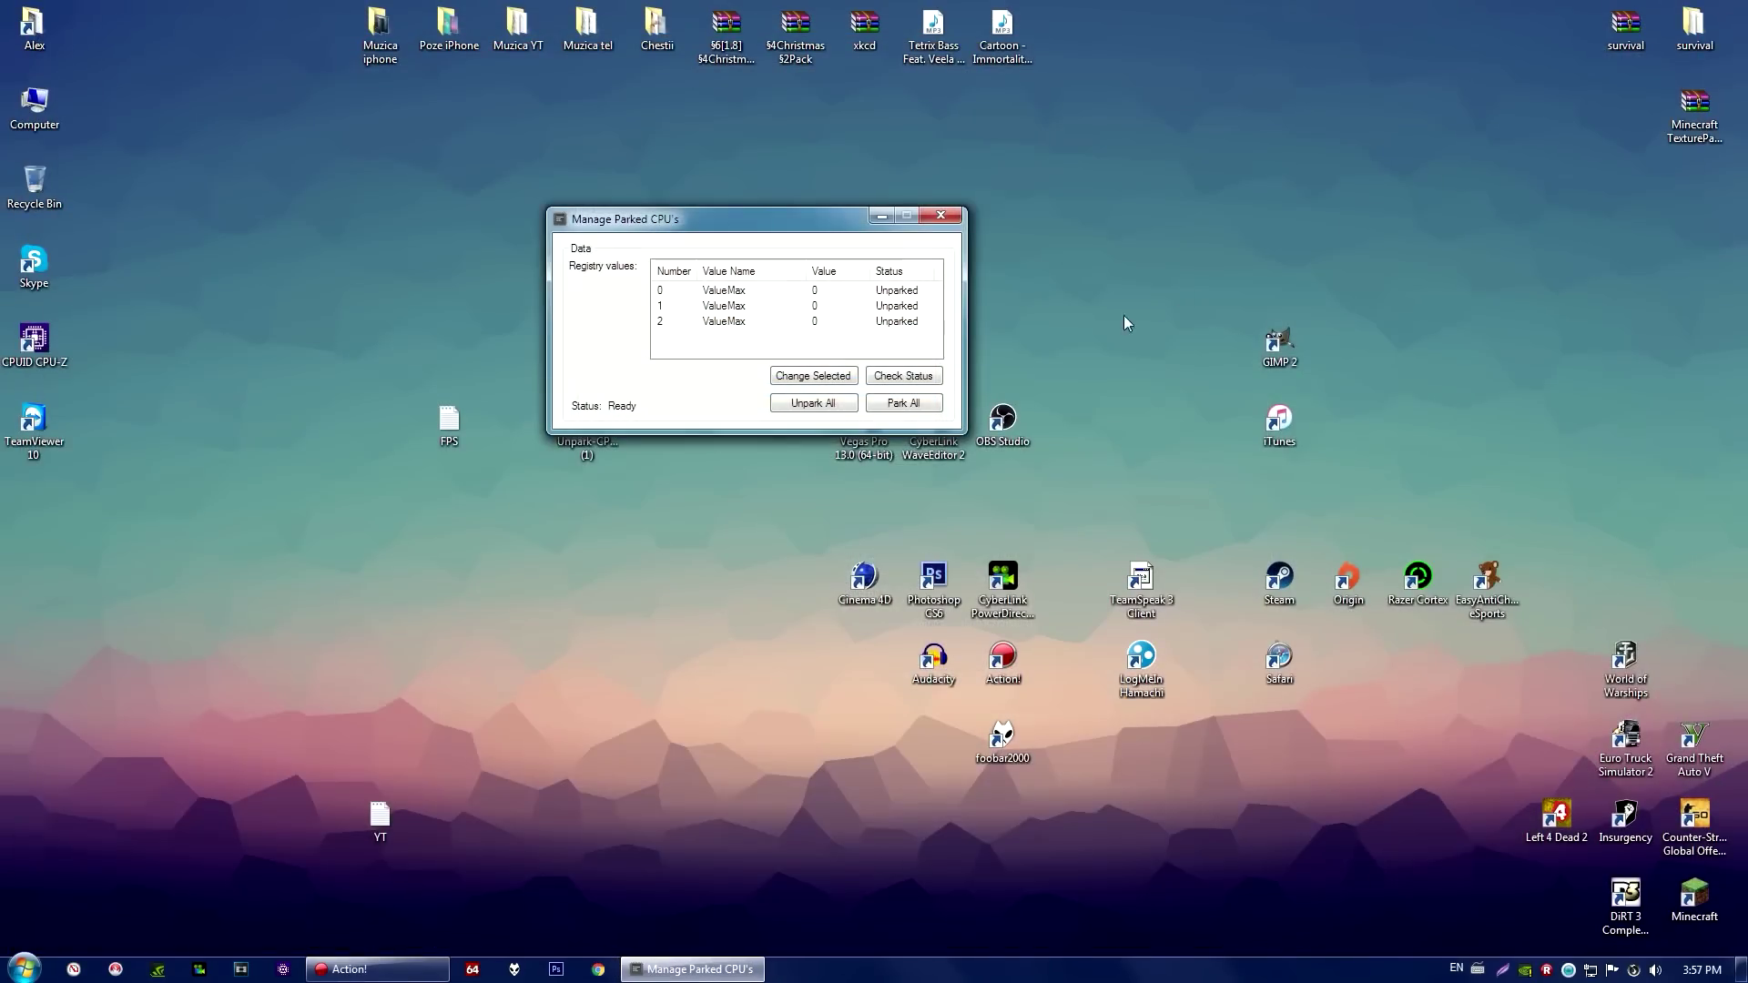
# Step: Review the three listed core entries, unpark all cores, and close the Manage Parked CPU's utility
pyautogui.click(813, 321)
pyautogui.click(826, 306)
pyautogui.click(828, 291)
pyautogui.click(824, 404)
pyautogui.click(835, 411)
pyautogui.moveTo(730, 223); pyautogui.dragTo(723, 293)
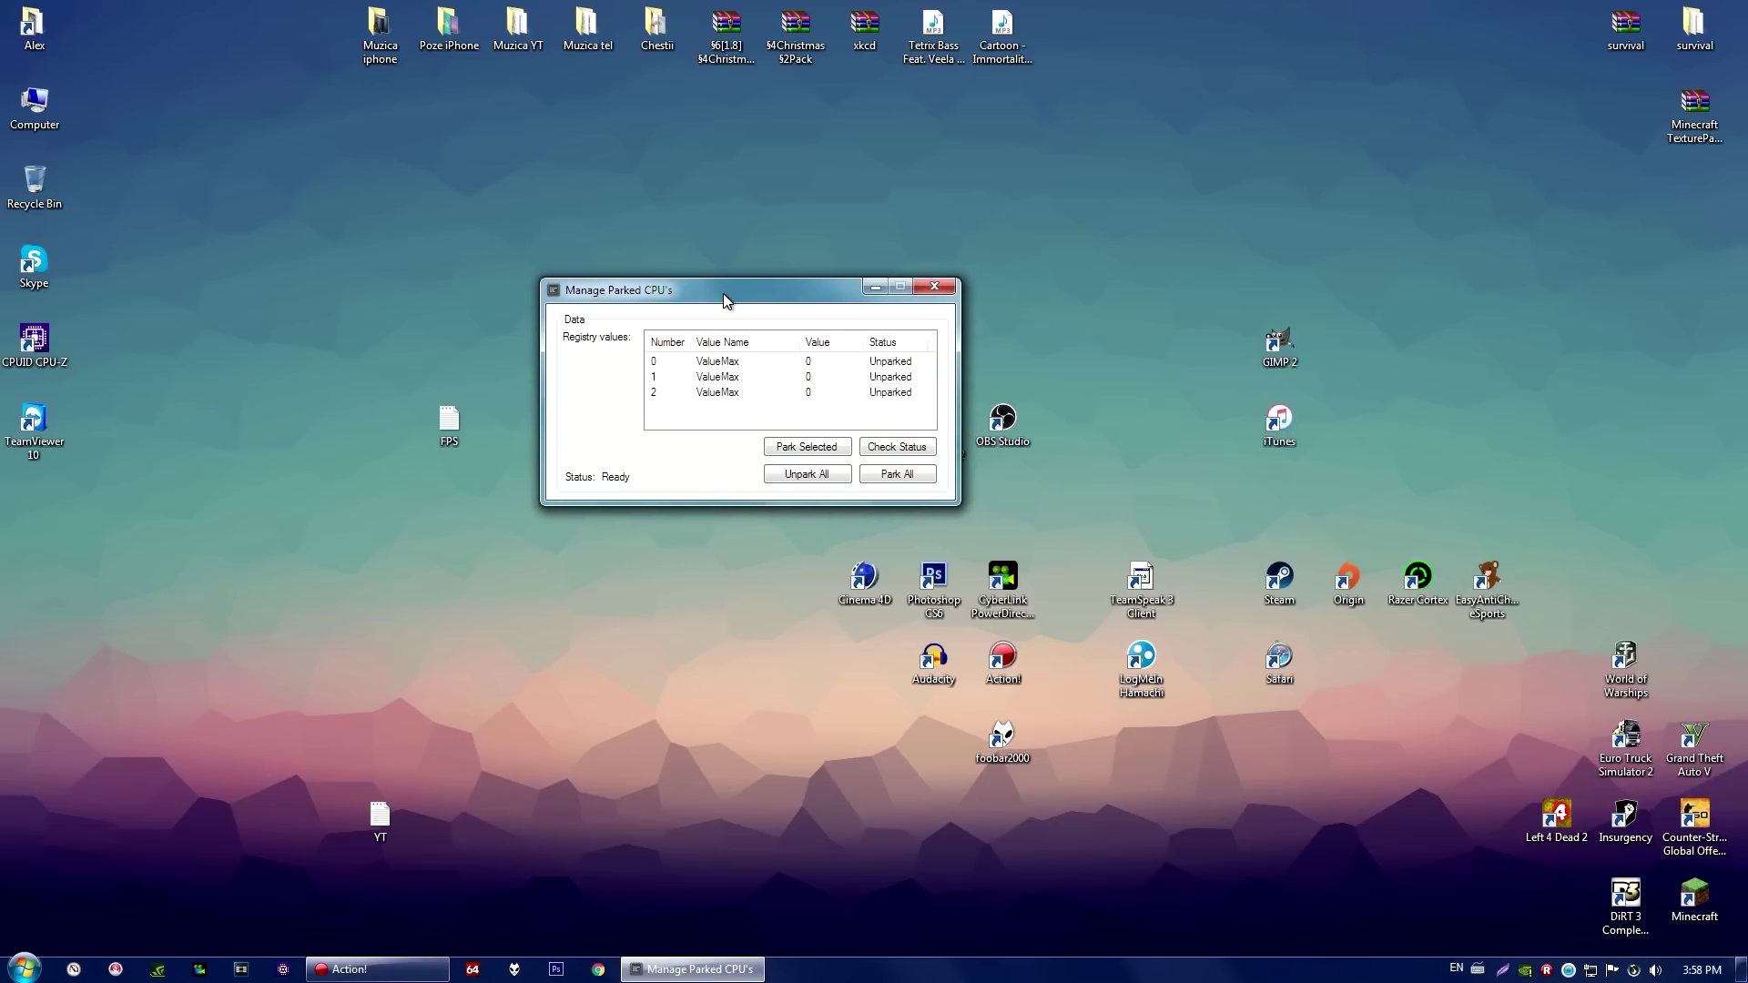
pyautogui.click(944, 287)
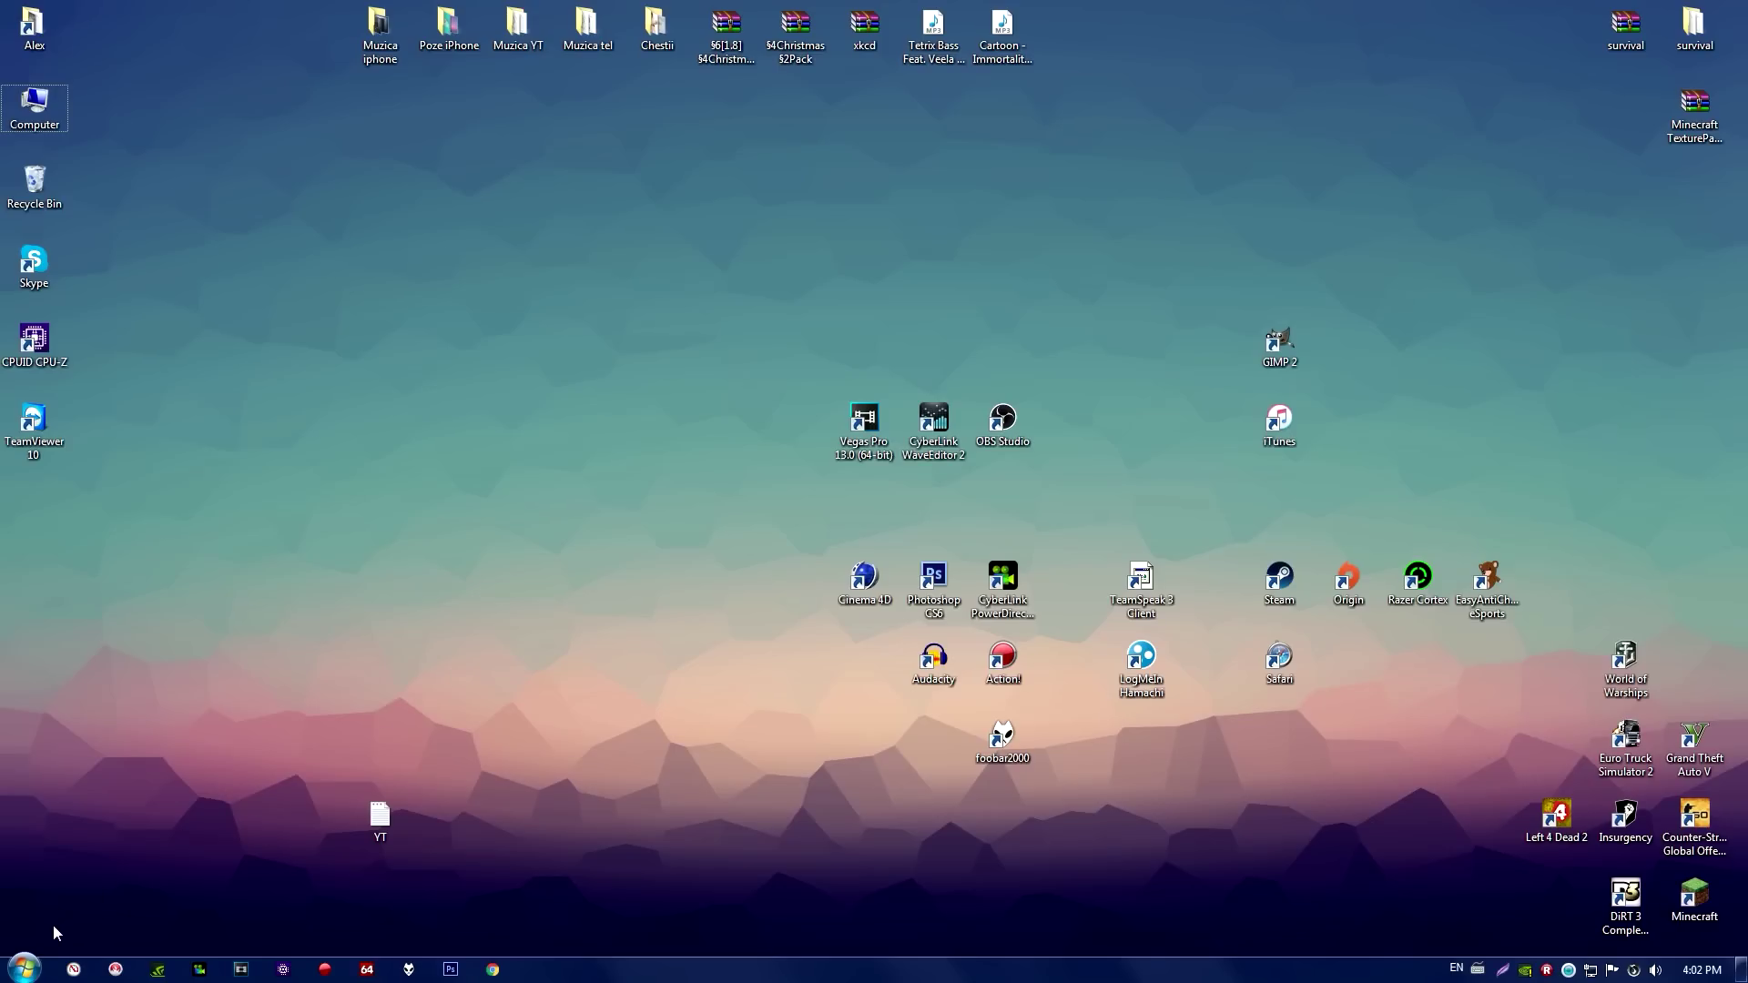
# Step: Search the Start menu for regedit and open Registry Editor
pyautogui.click(42, 969)
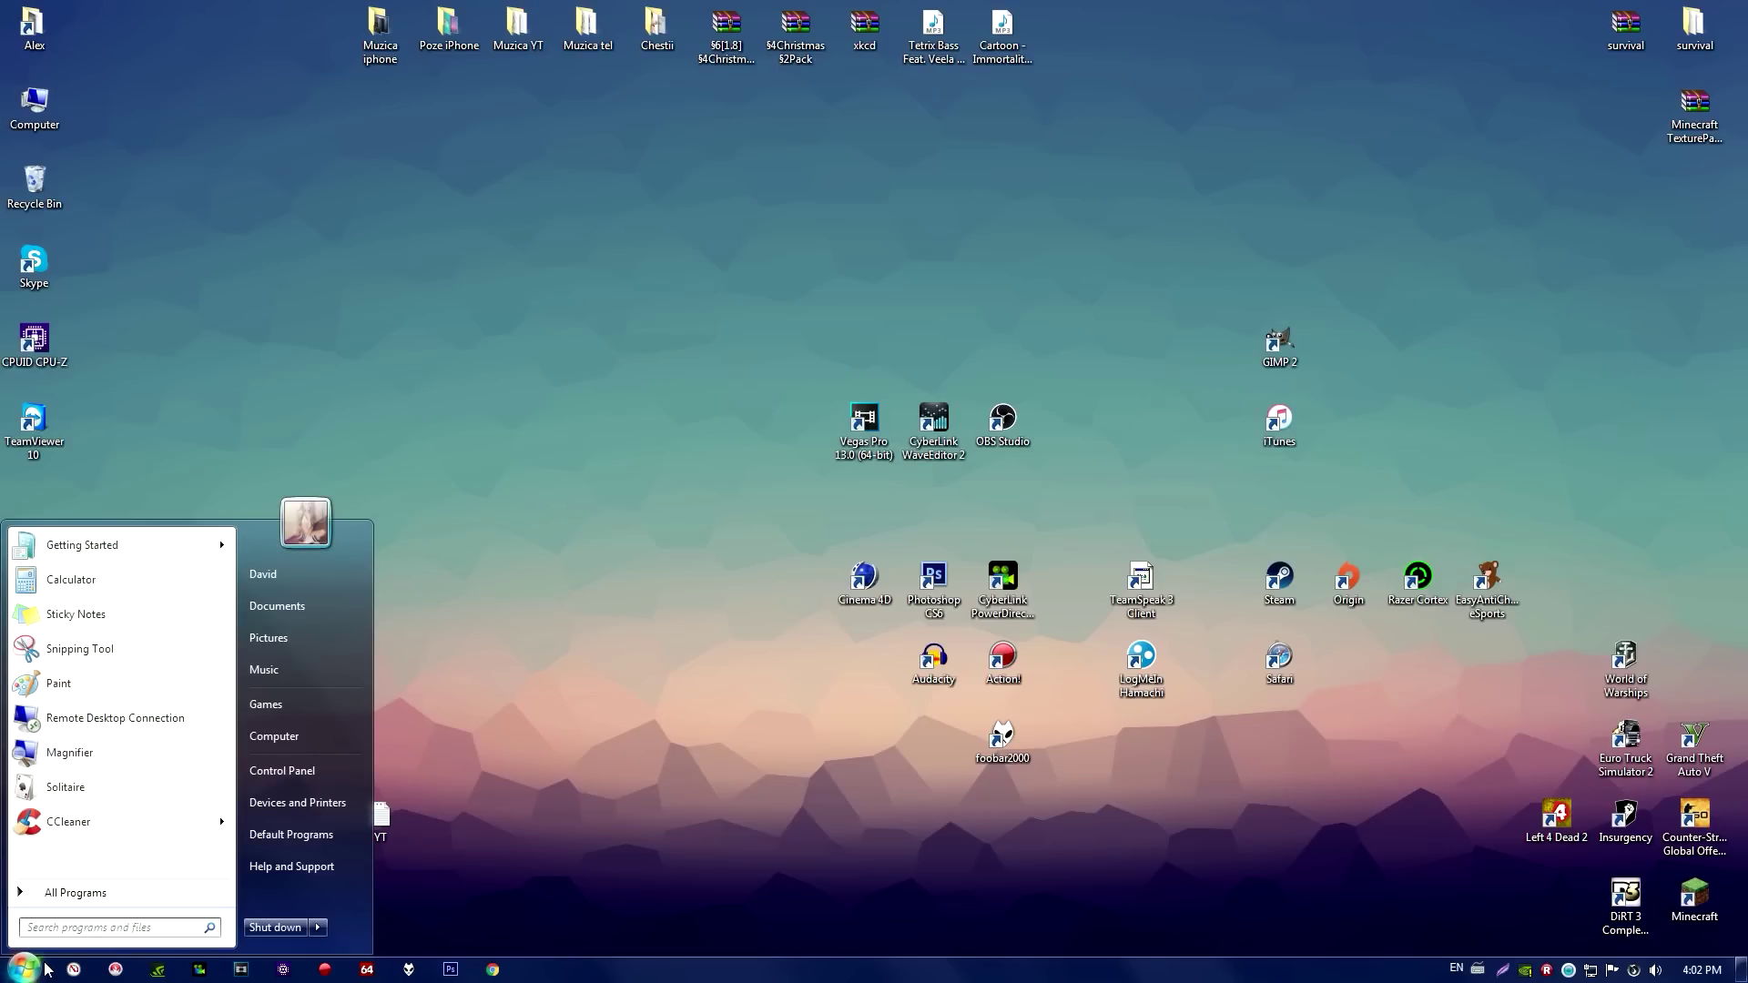
pyautogui.write('regedit')
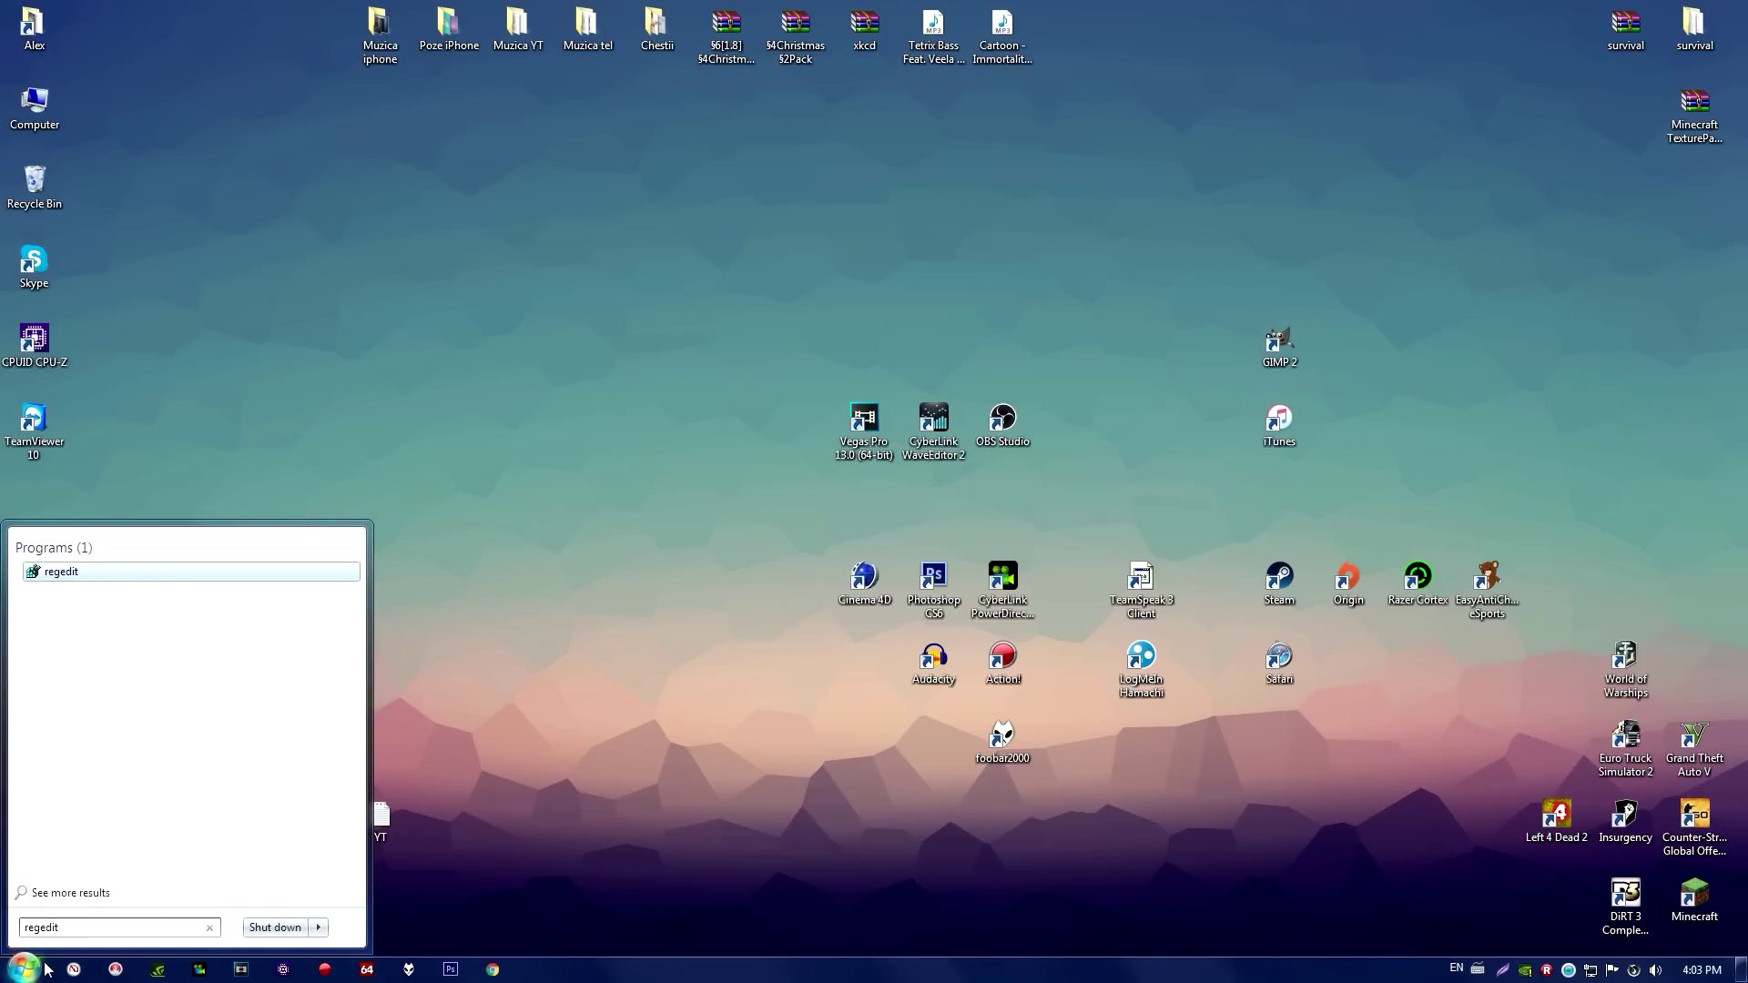
pyautogui.press('Return')
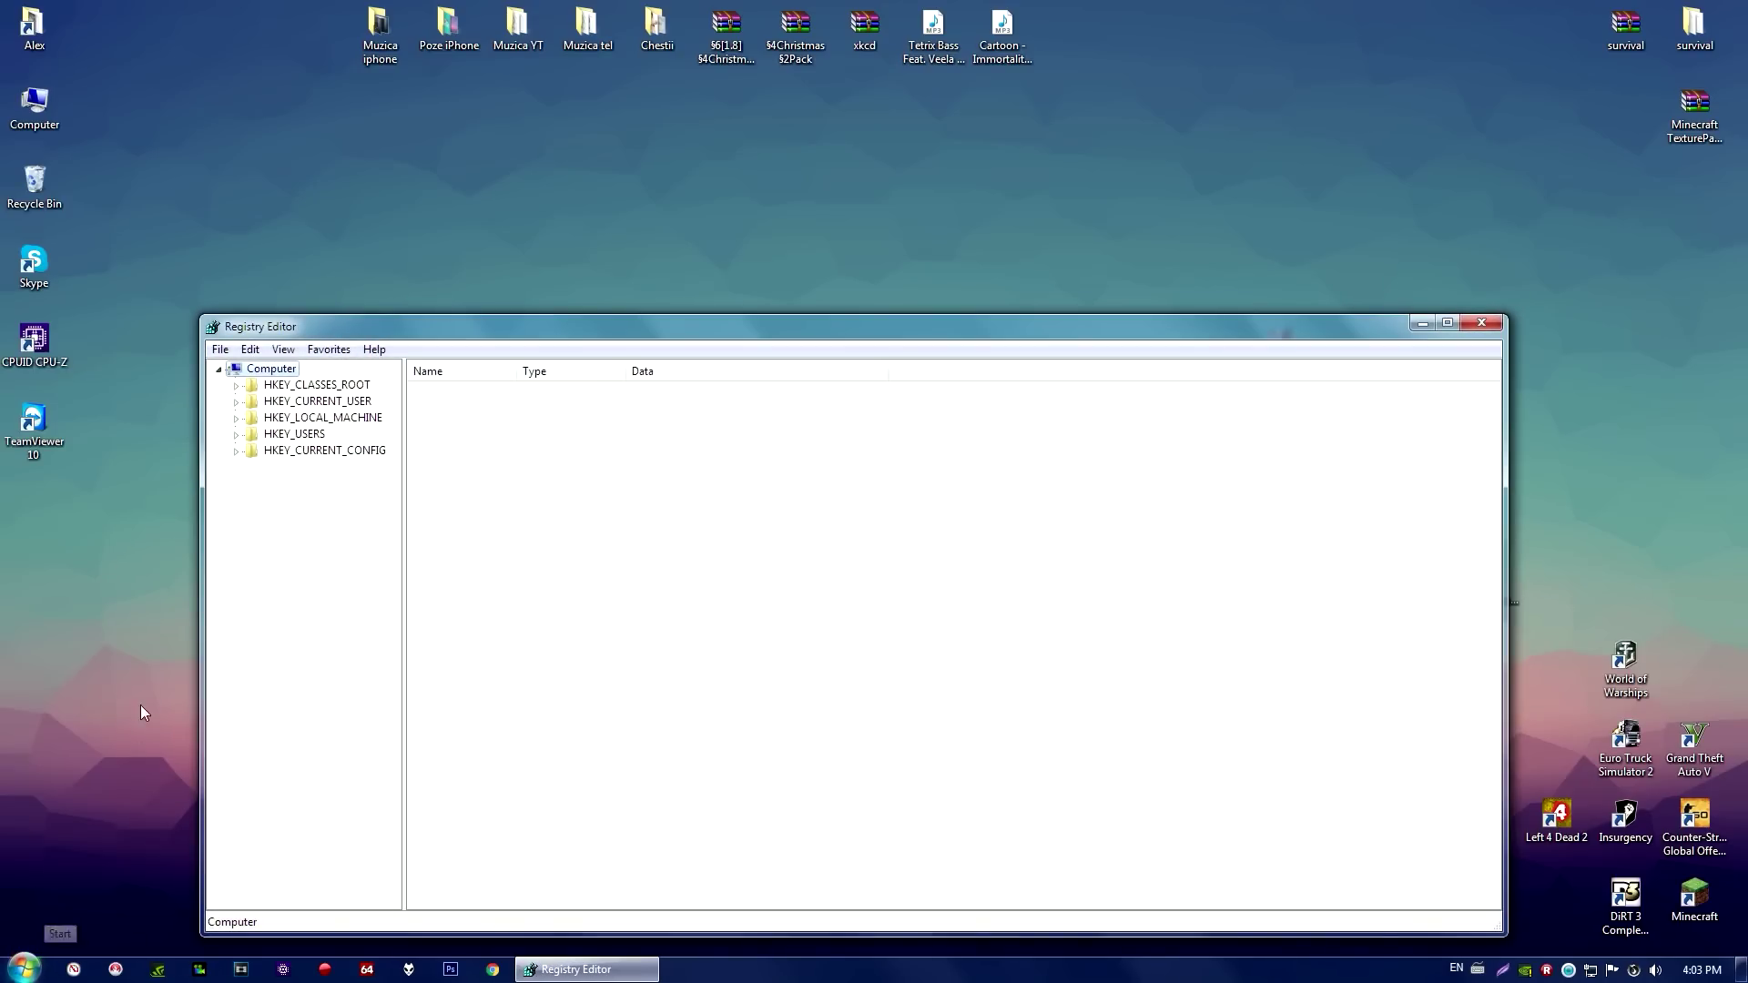
# Step: Search the registry for 0cc5b647-c1df-4637-891a-dec35c318583 and dismiss the antivirus update notice
pyautogui.click(278, 352)
pyautogui.moveTo(259, 355)
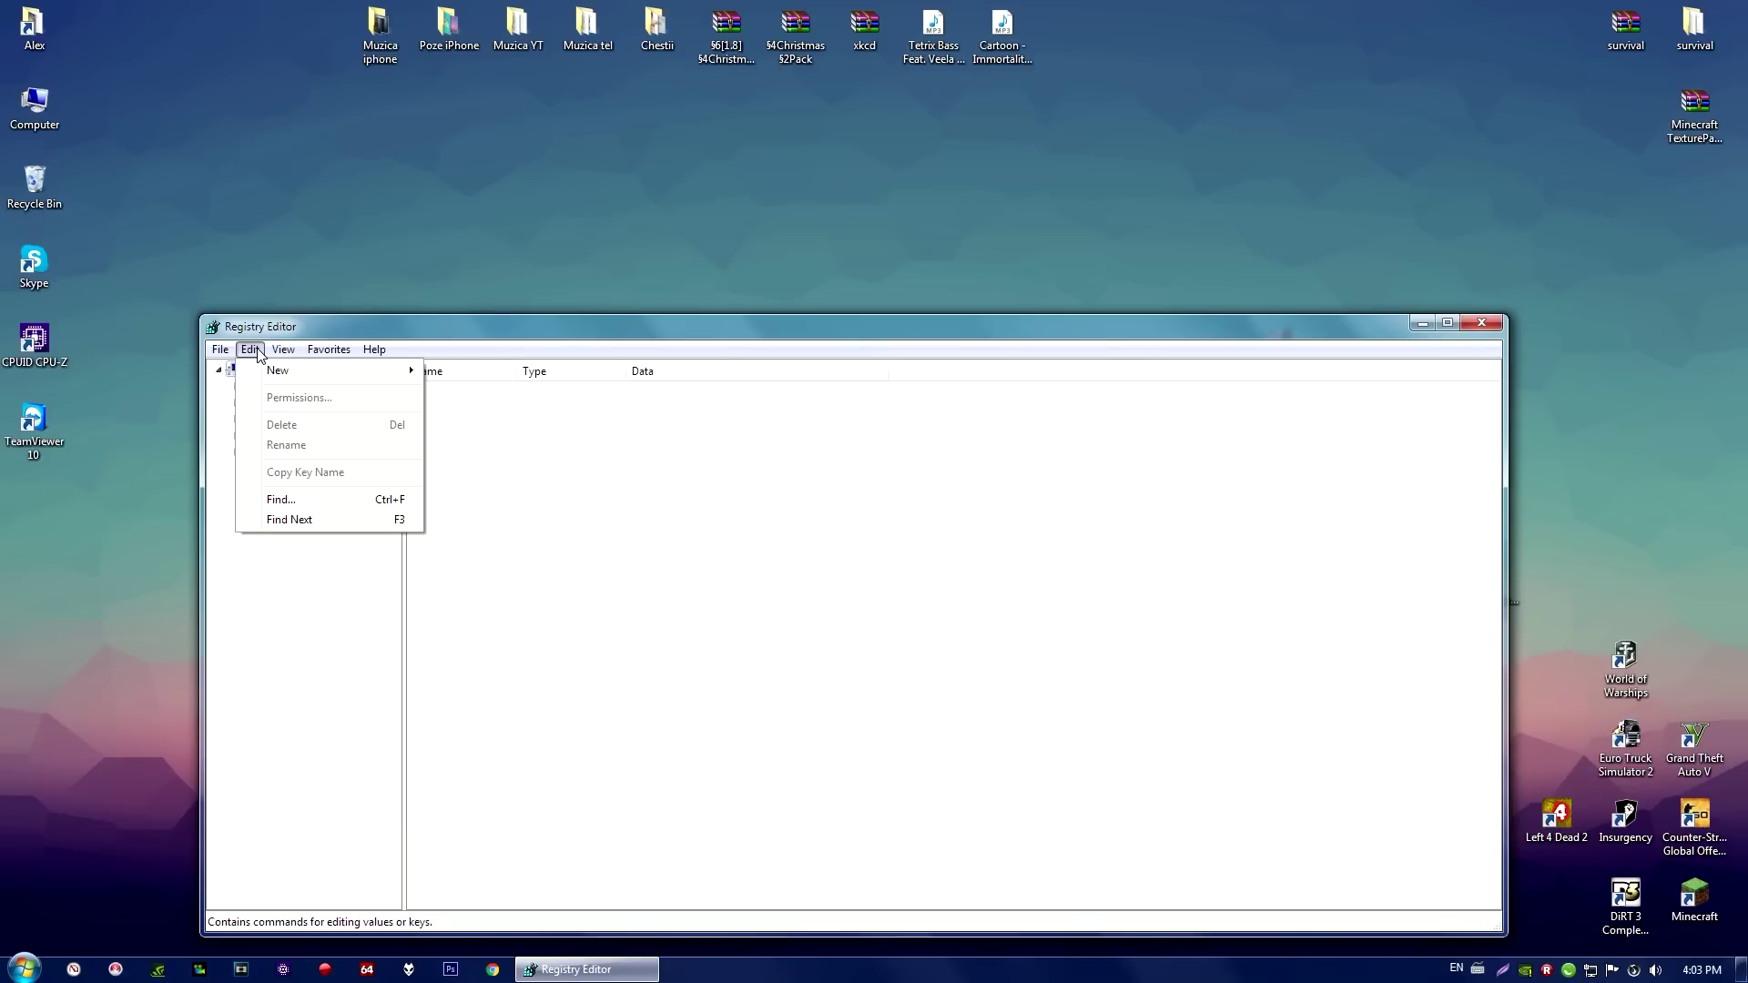
pyautogui.click(309, 502)
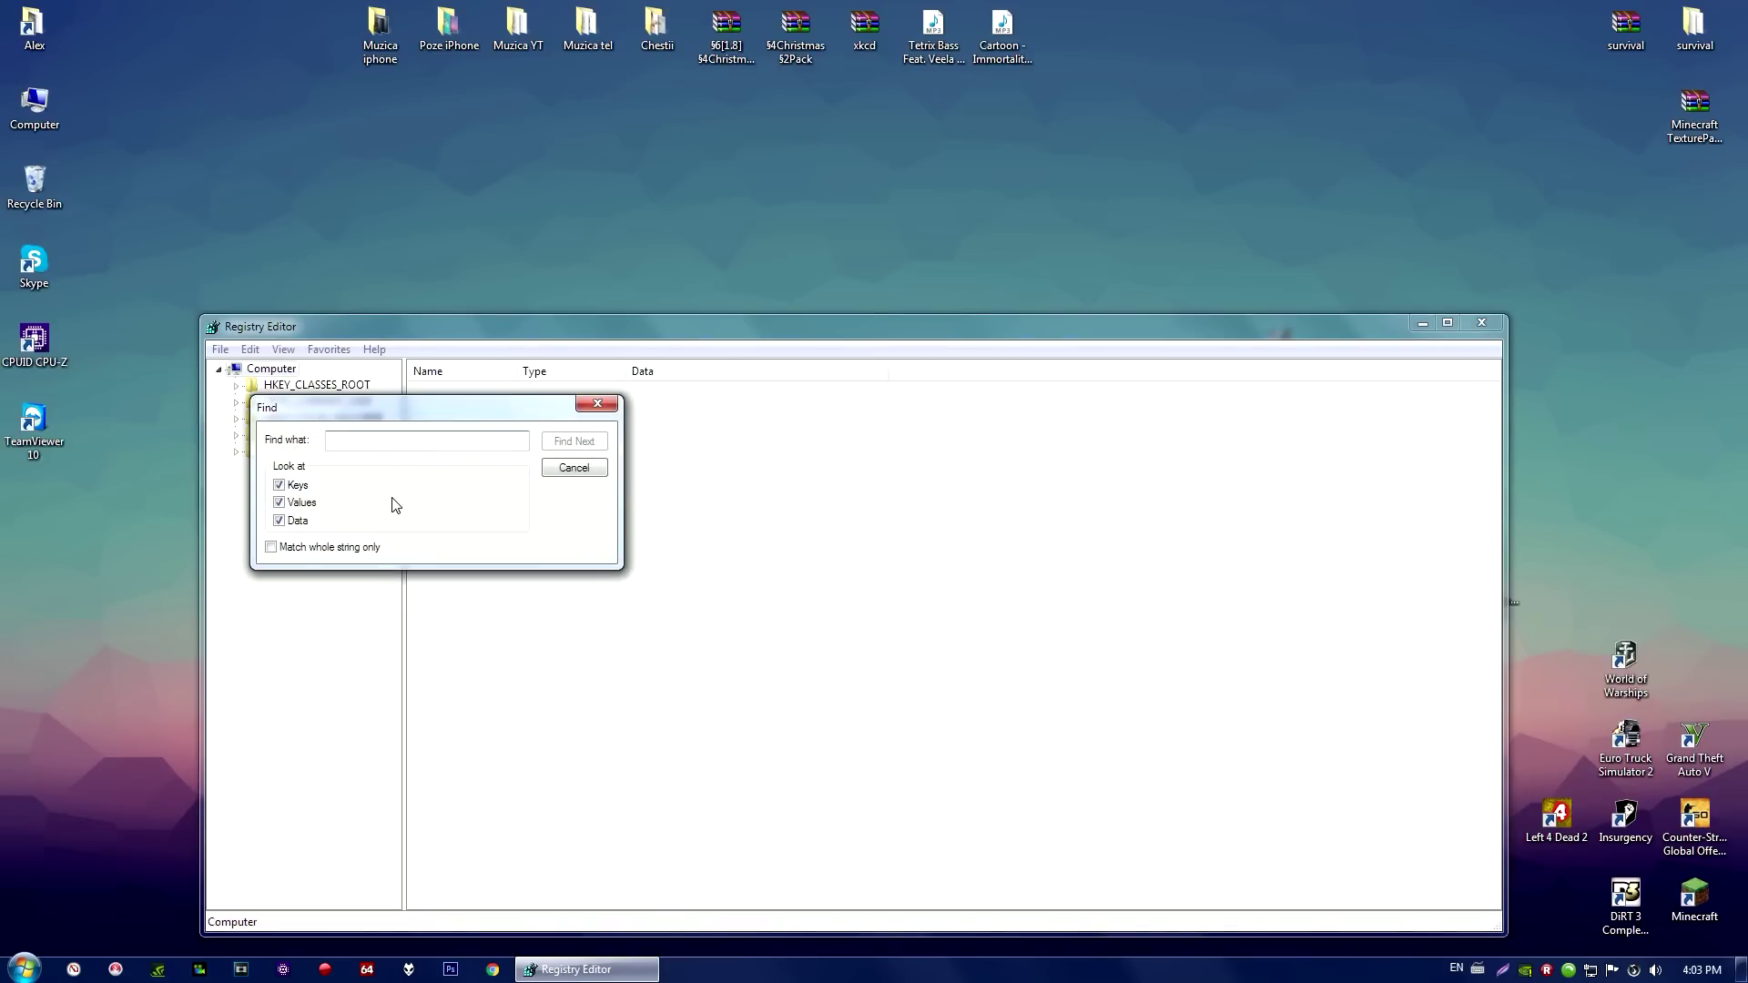
pyautogui.write('0cc5b647-c1df-4637-891a-dec35c318583')
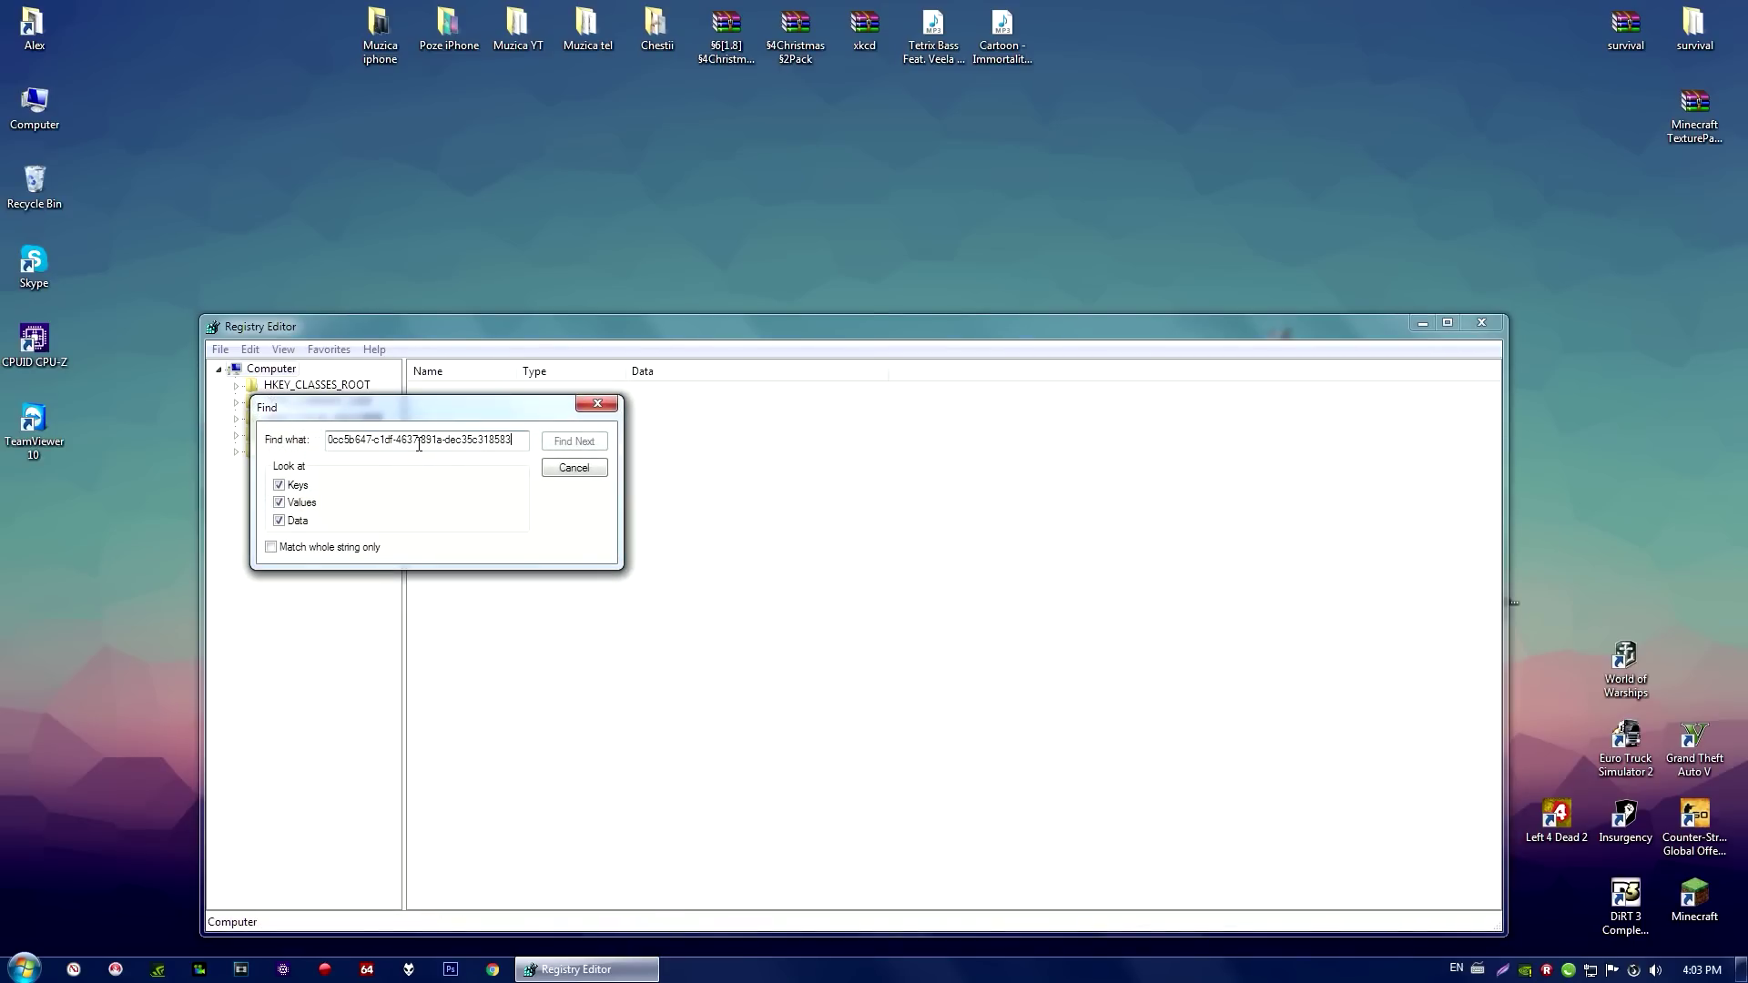
pyautogui.moveTo(515, 441); pyautogui.dragTo(331, 436)
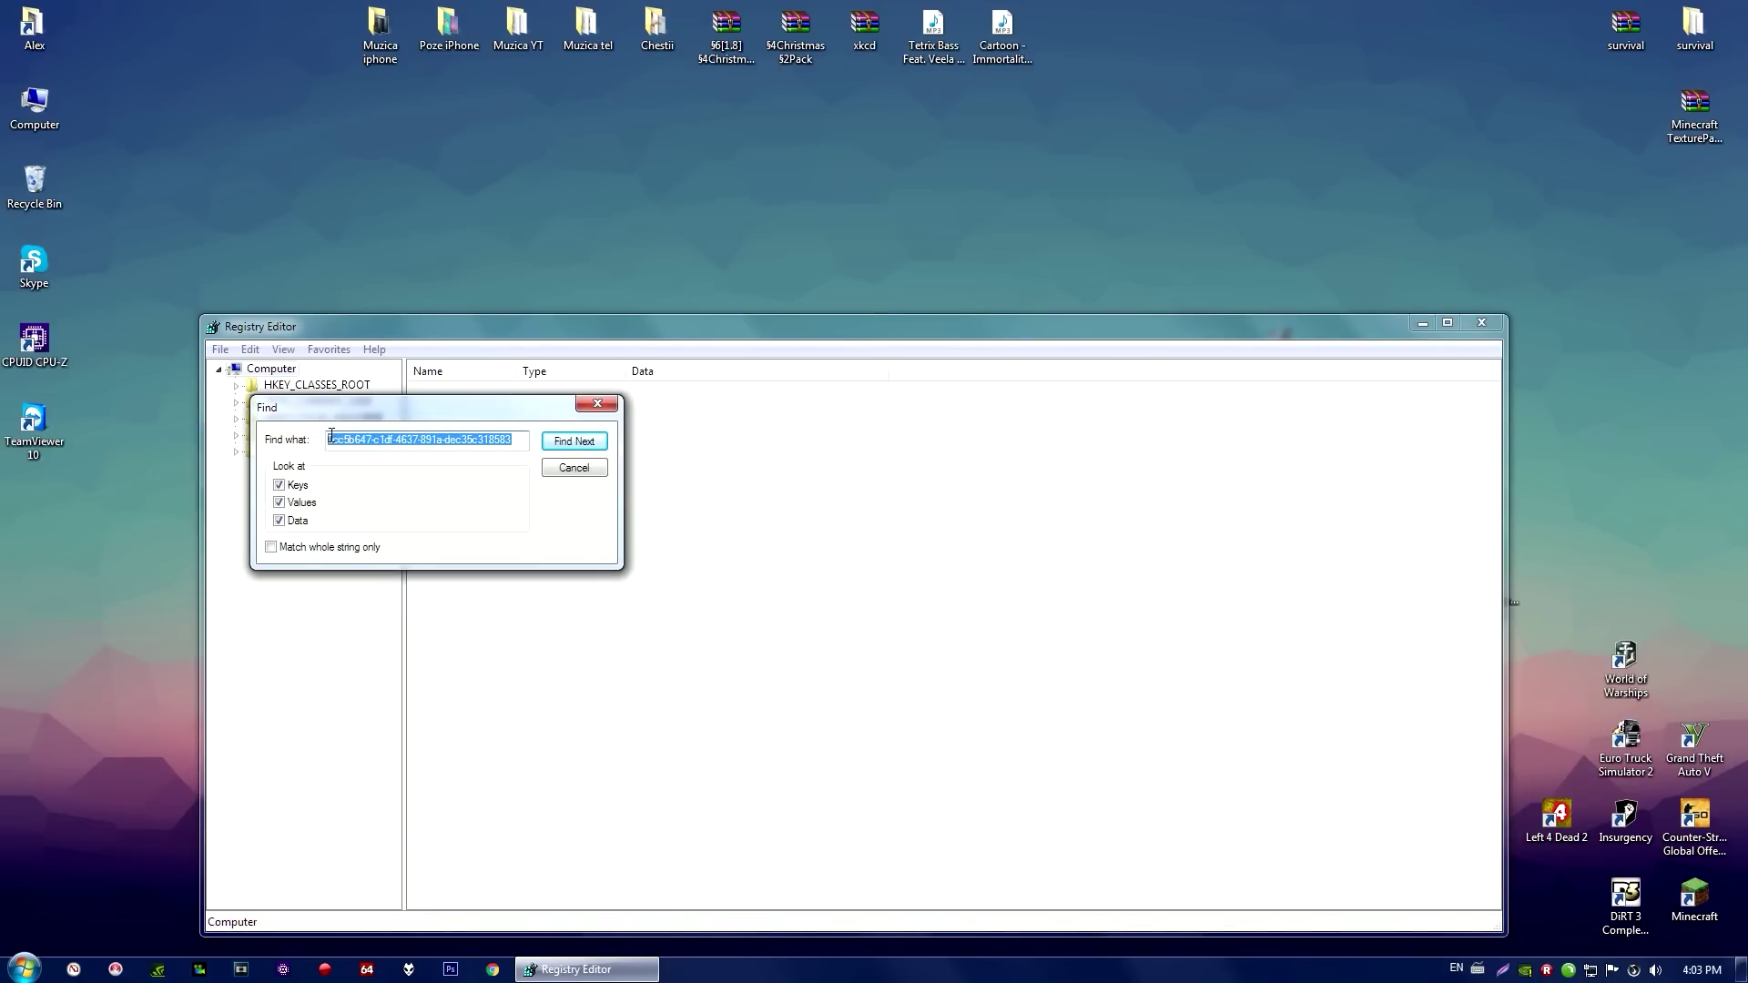
pyautogui.click(418, 439)
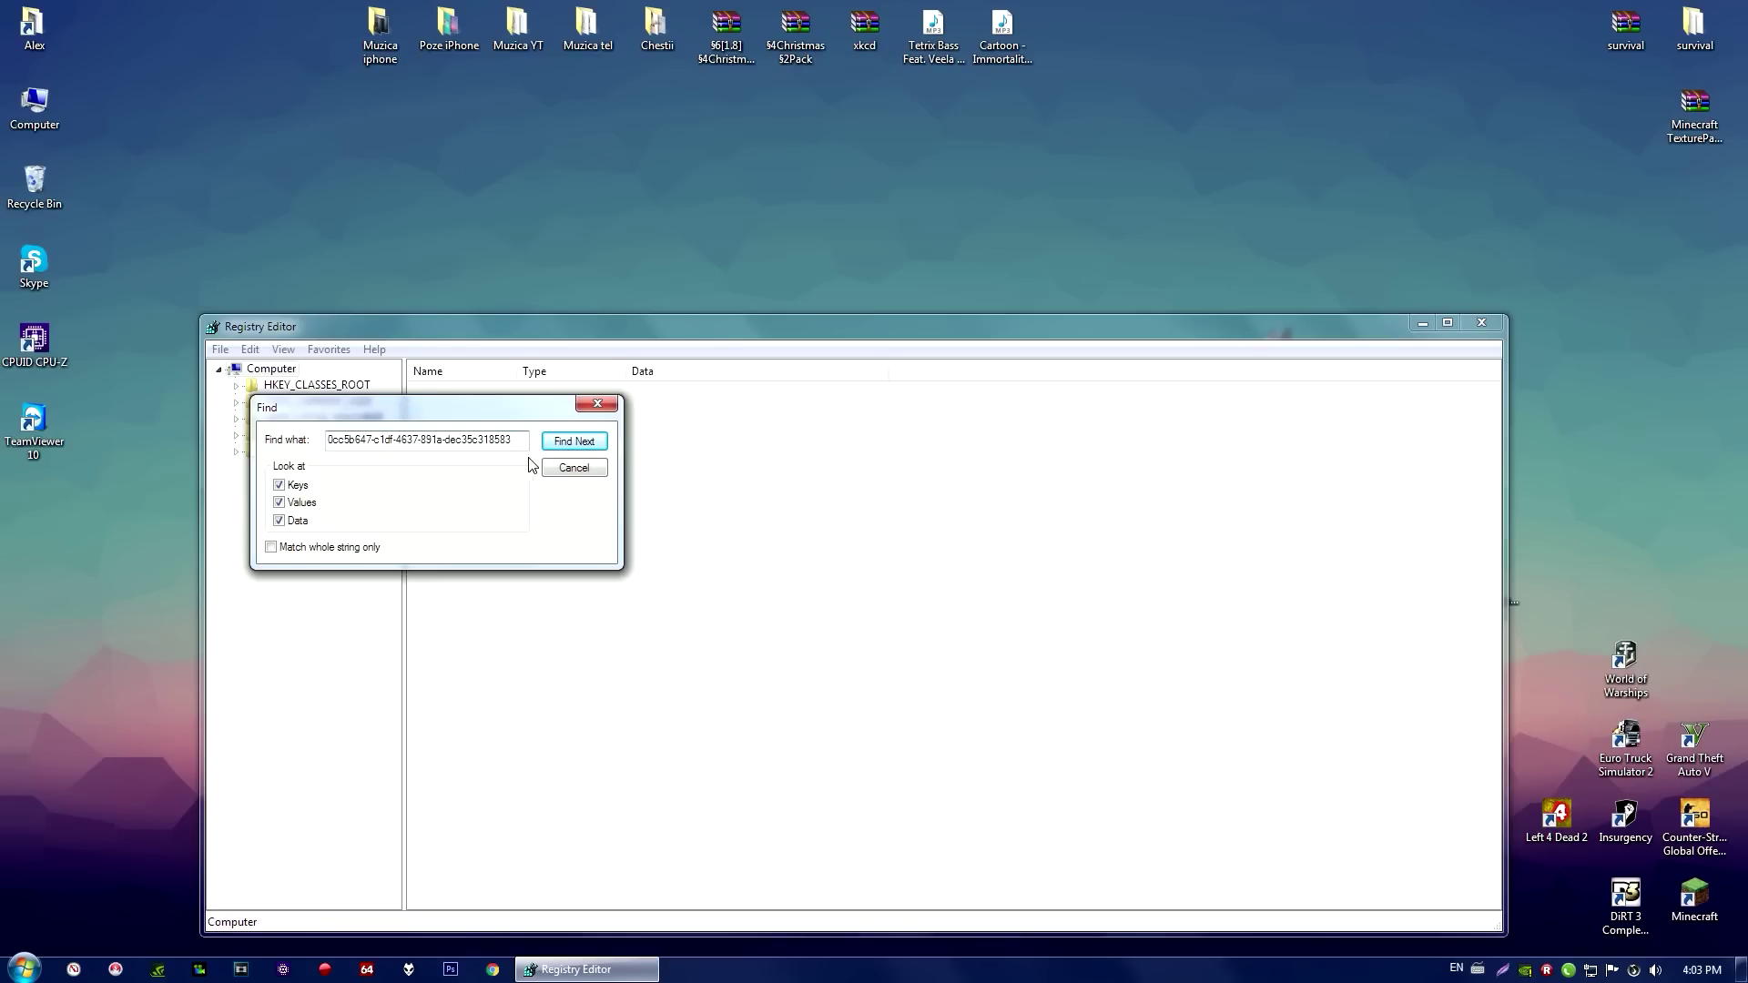
pyautogui.click(600, 444)
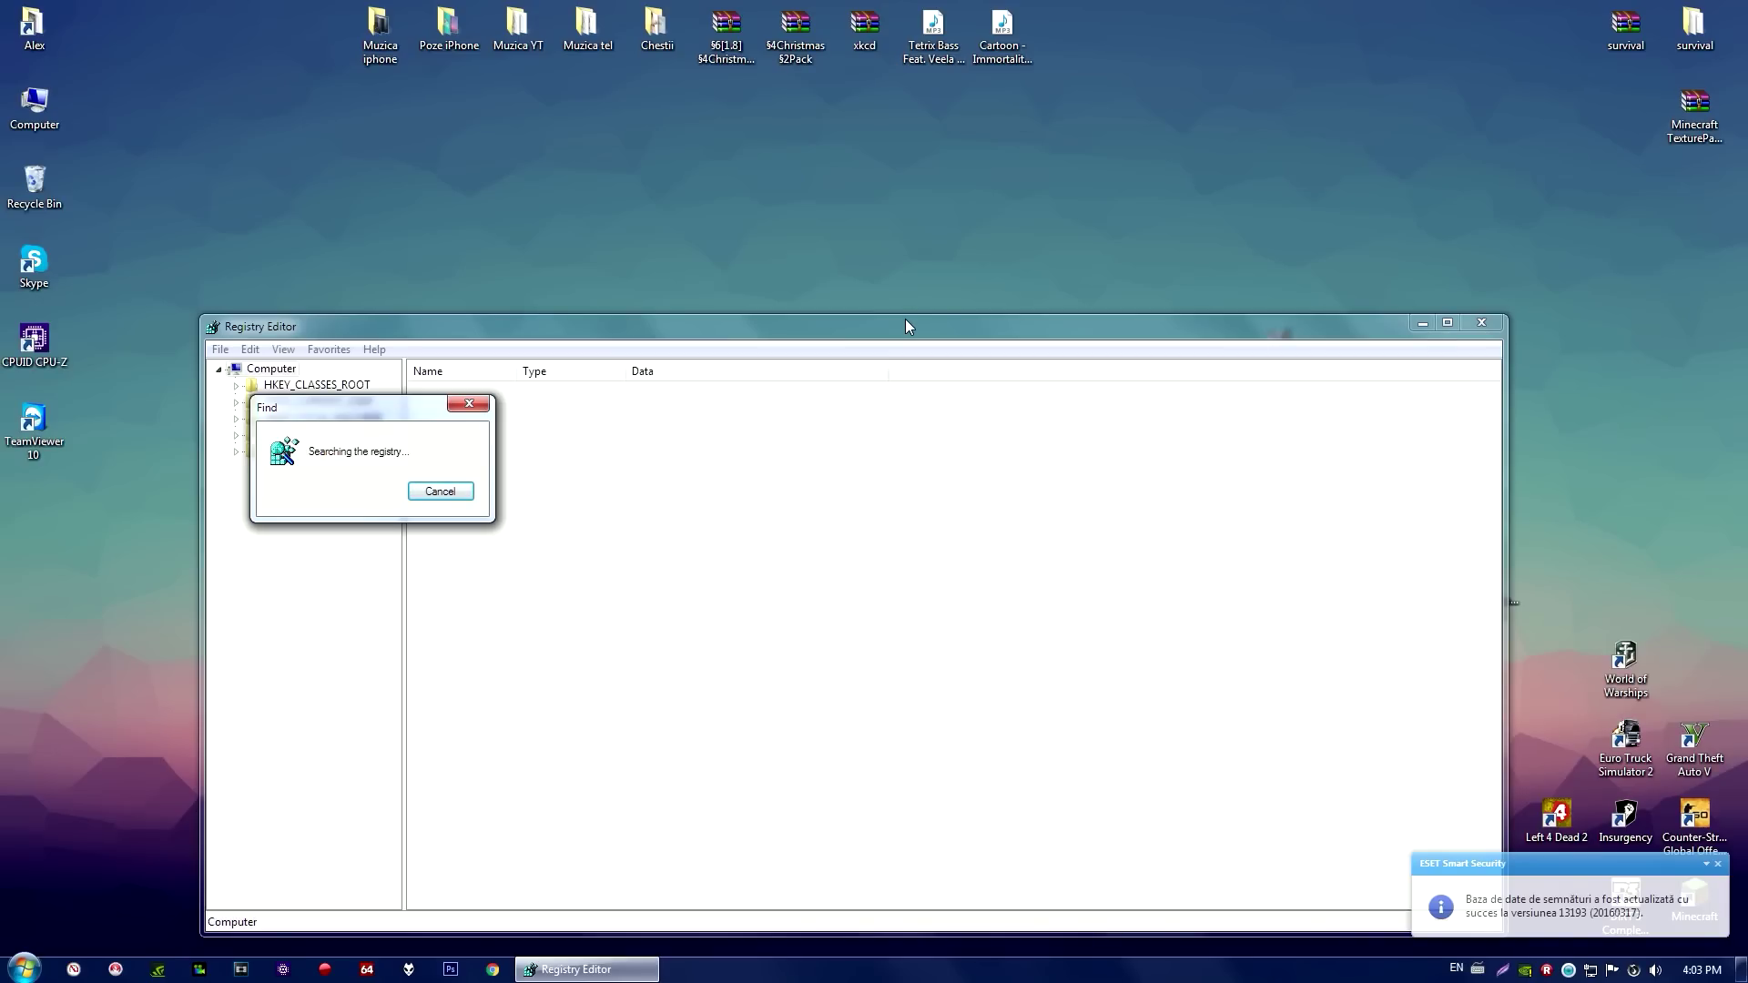
pyautogui.click(1720, 867)
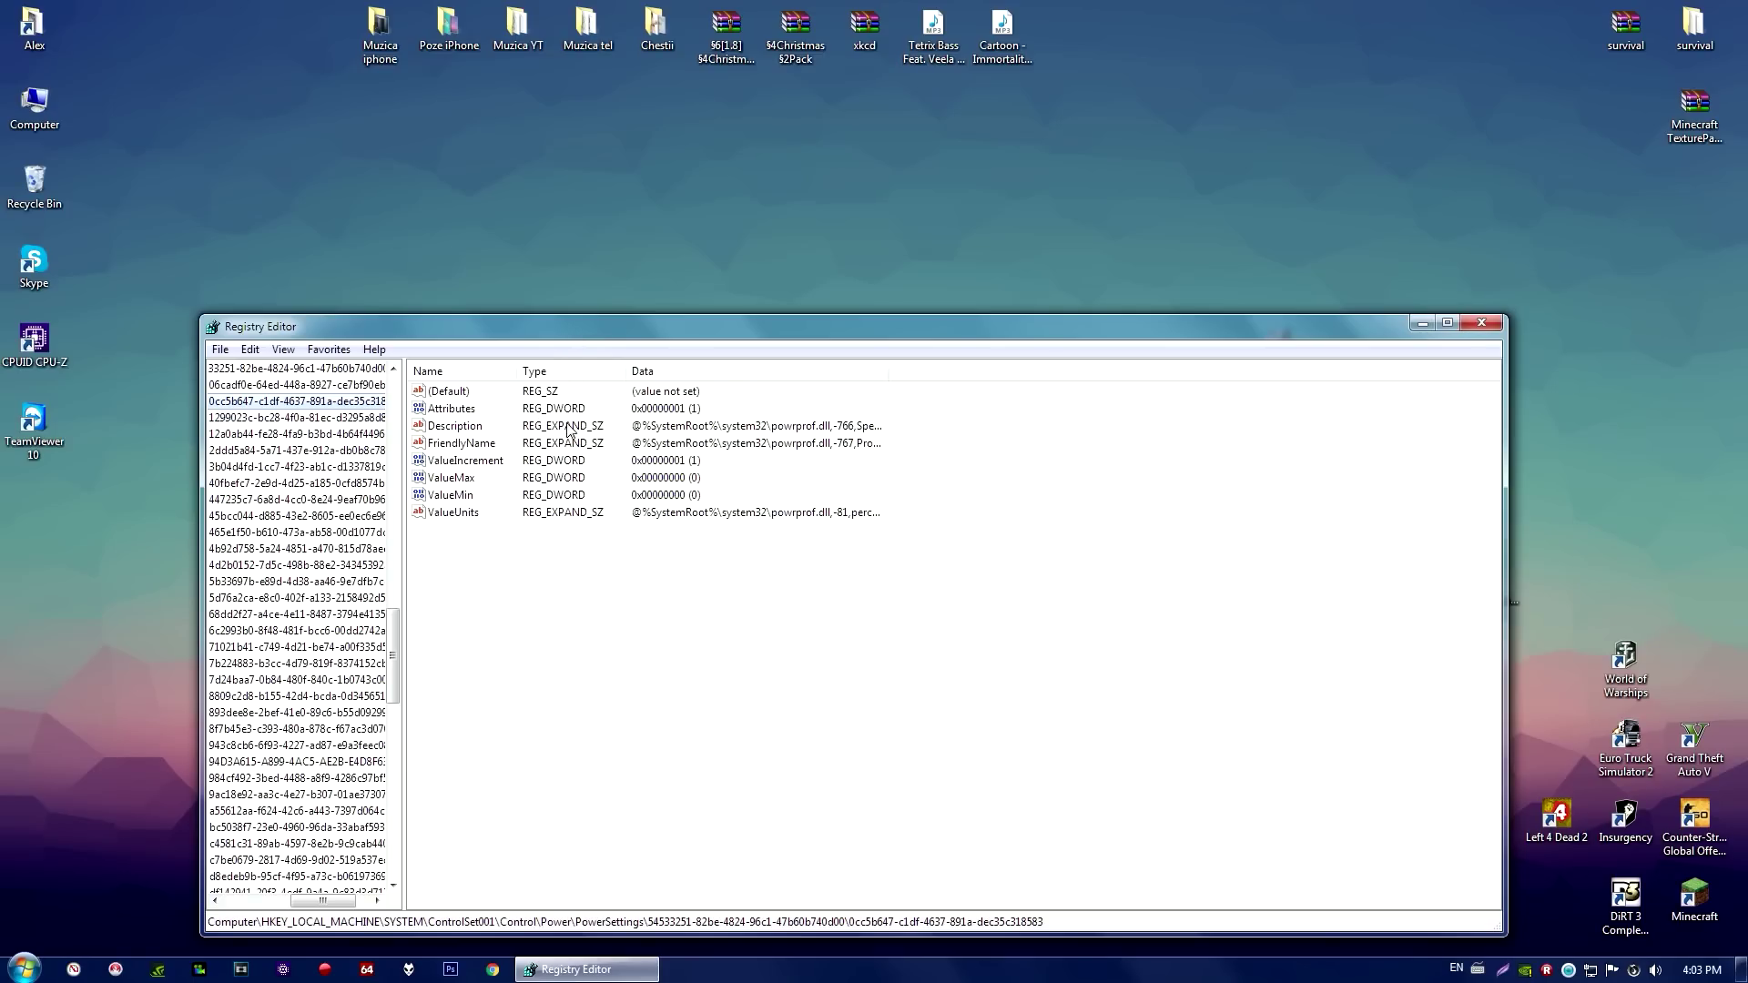
# Step: Check the ValueMax and ValueMin data of the found power setting key, then close Registry Editor
pyautogui.click(697, 489)
pyautogui.click(1484, 324)
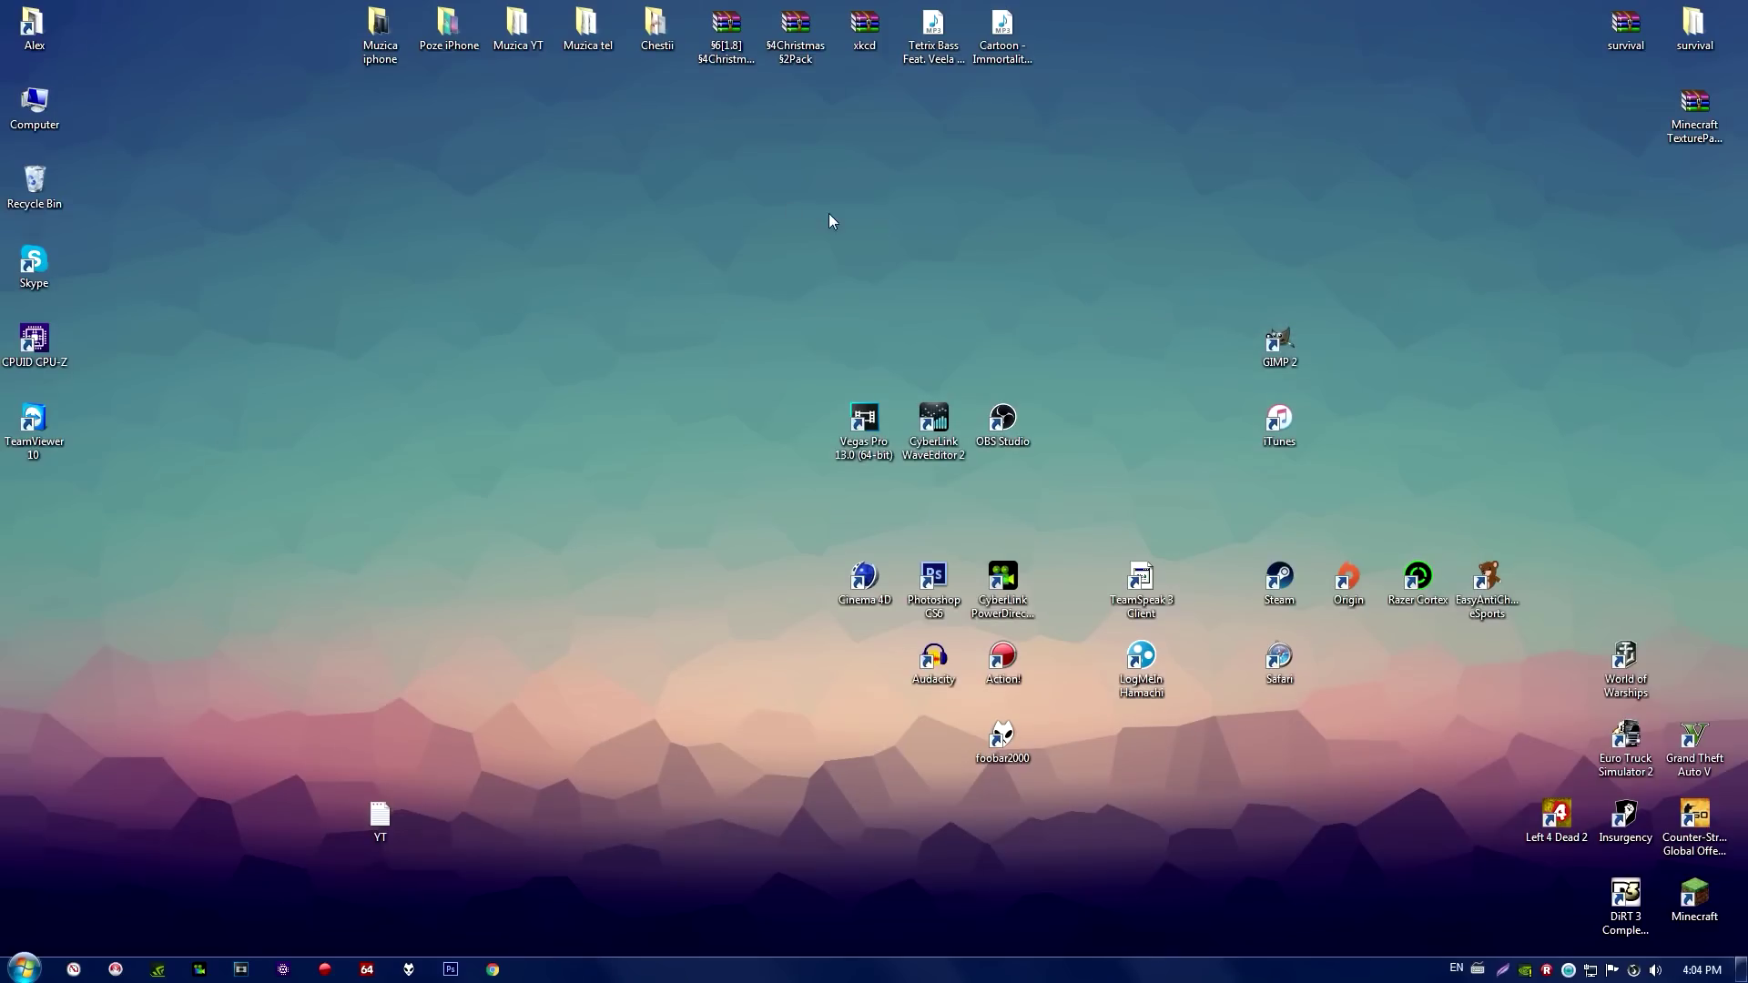